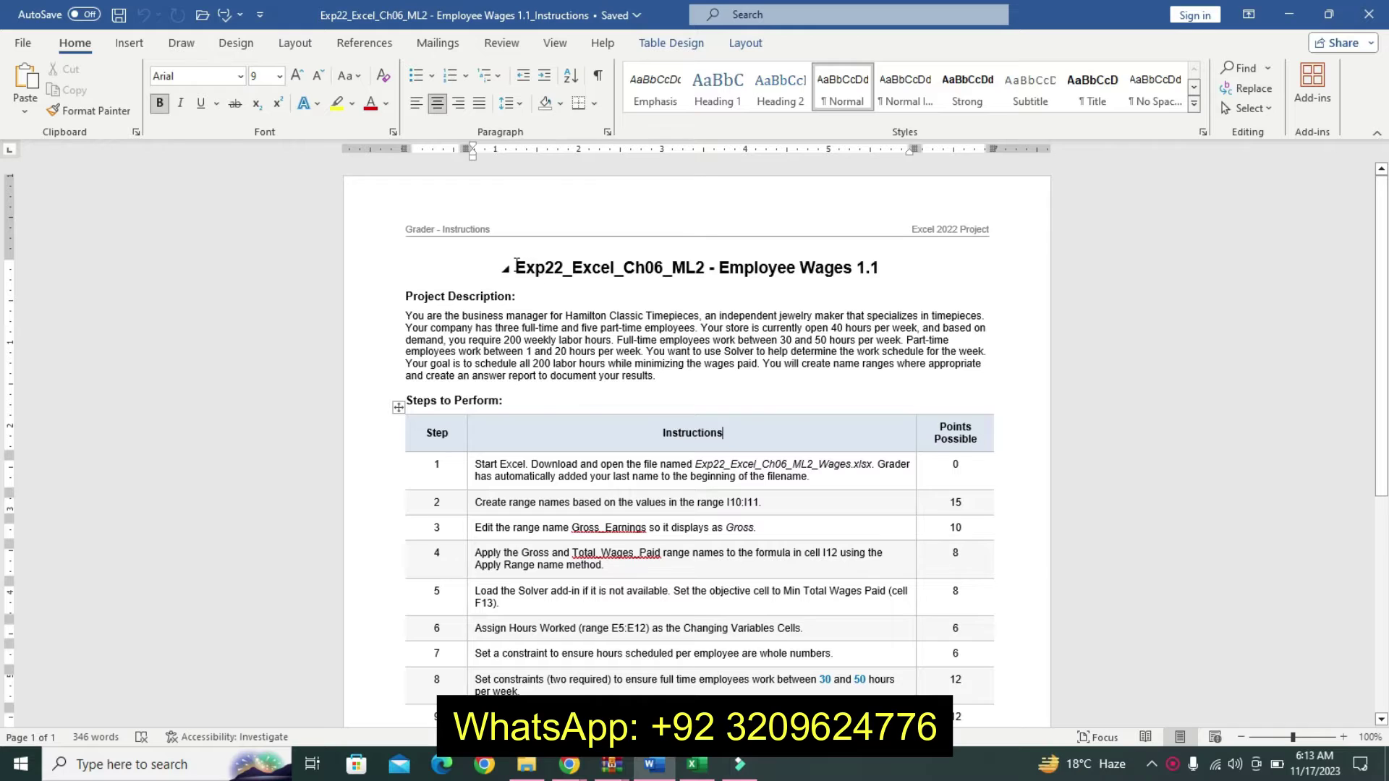
Step: Highlight the Employee Wages title yellow; make the Project Description 11 pt, bold and turquoise
{"action": "left_click_drag", "start_coordinate": [510, 268], "coordinate": [888, 268]}
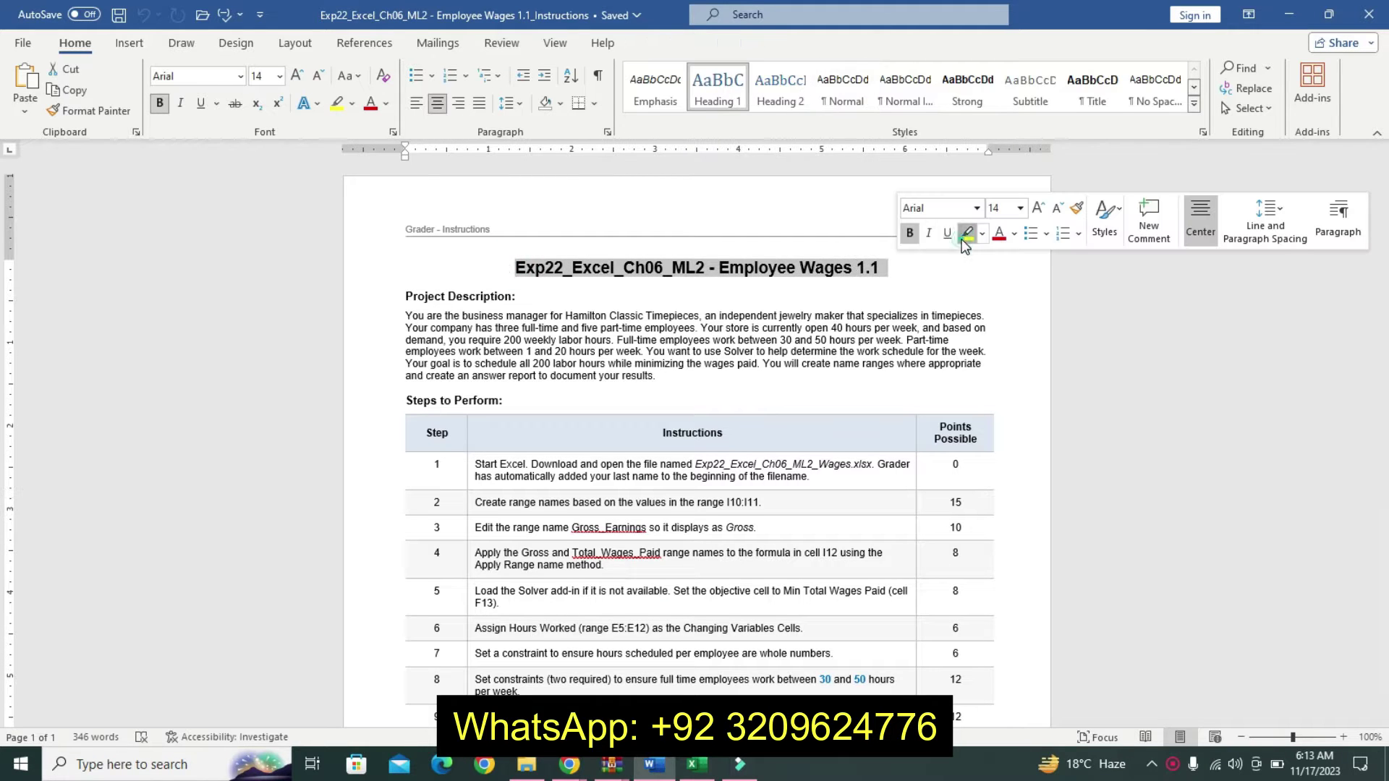
{"action": "left_click", "coordinate": [963, 239]}
{"action": "mouse_move", "coordinate": [406, 292]}
{"action": "left_mouse_down"}
{"action": "mouse_move", "coordinate": [583, 350]}
{"action": "mouse_move", "coordinate": [621, 391]}
{"action": "left_mouse_up"}
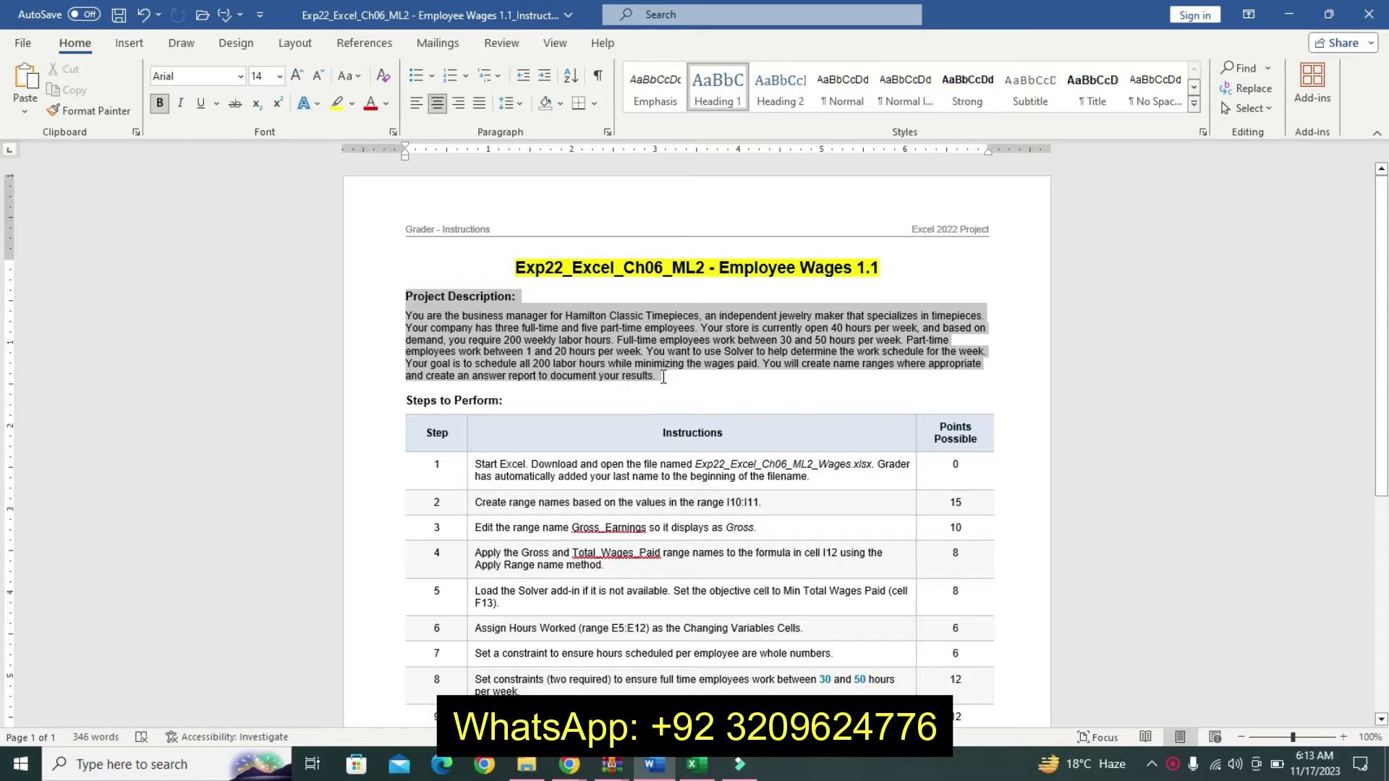
{"action": "left_click", "coordinate": [783, 321]}
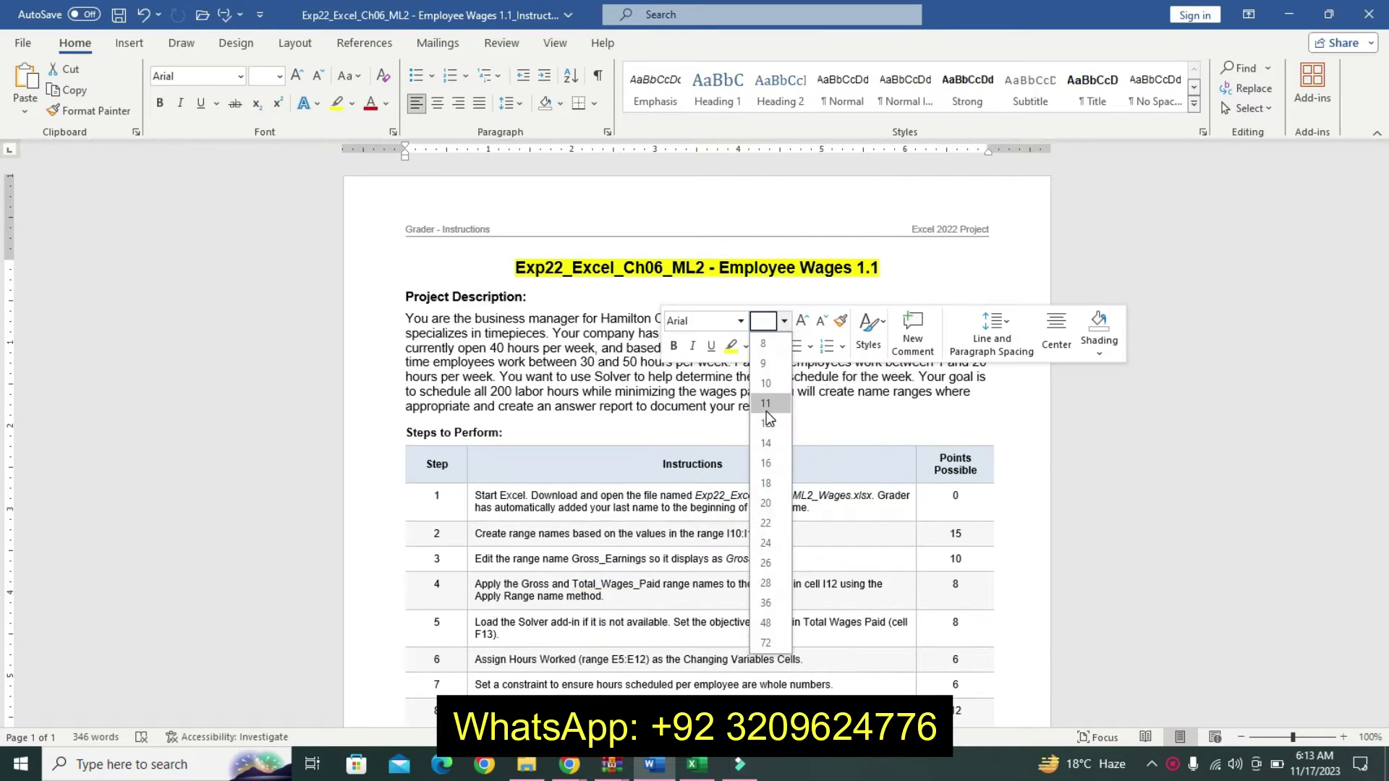
{"action": "left_click", "coordinate": [766, 411]}
{"action": "left_click", "coordinate": [673, 347]}
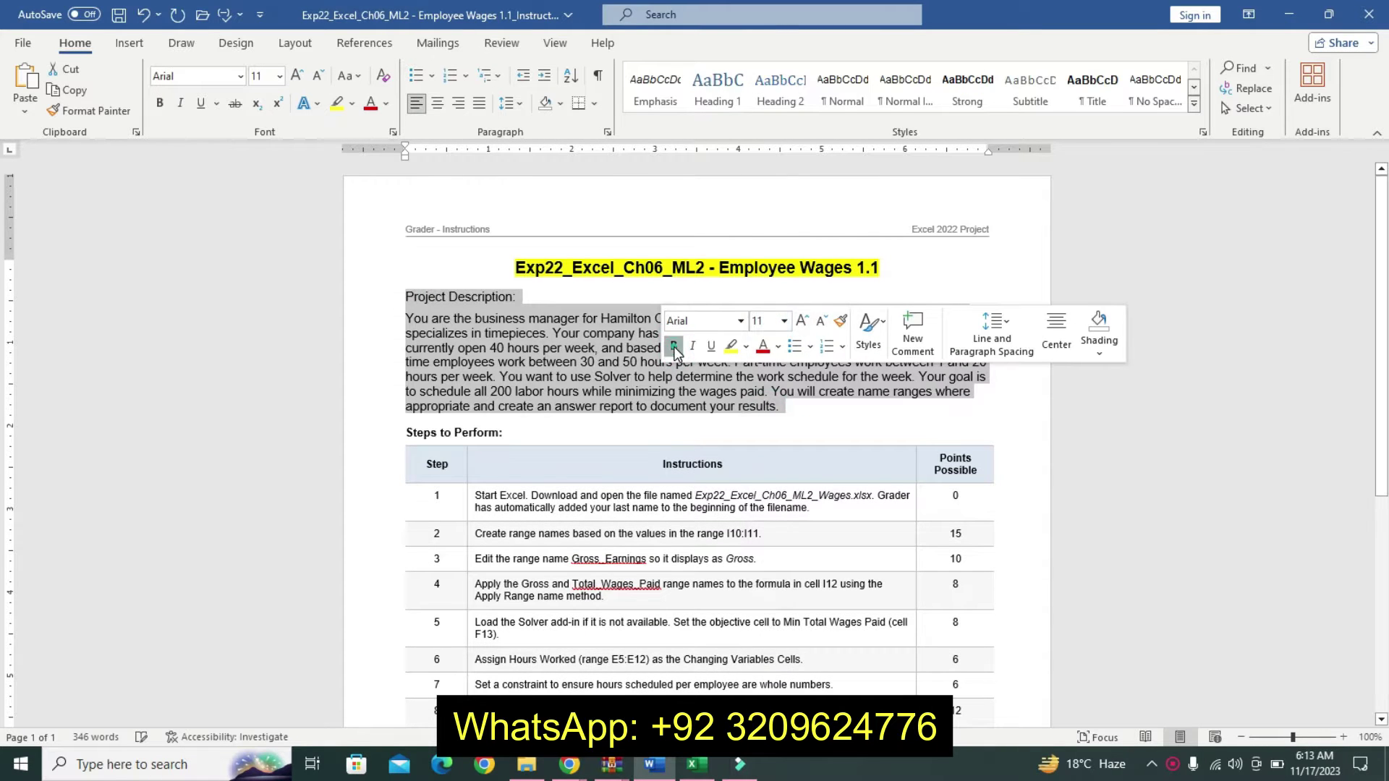
{"action": "left_click", "coordinate": [673, 346]}
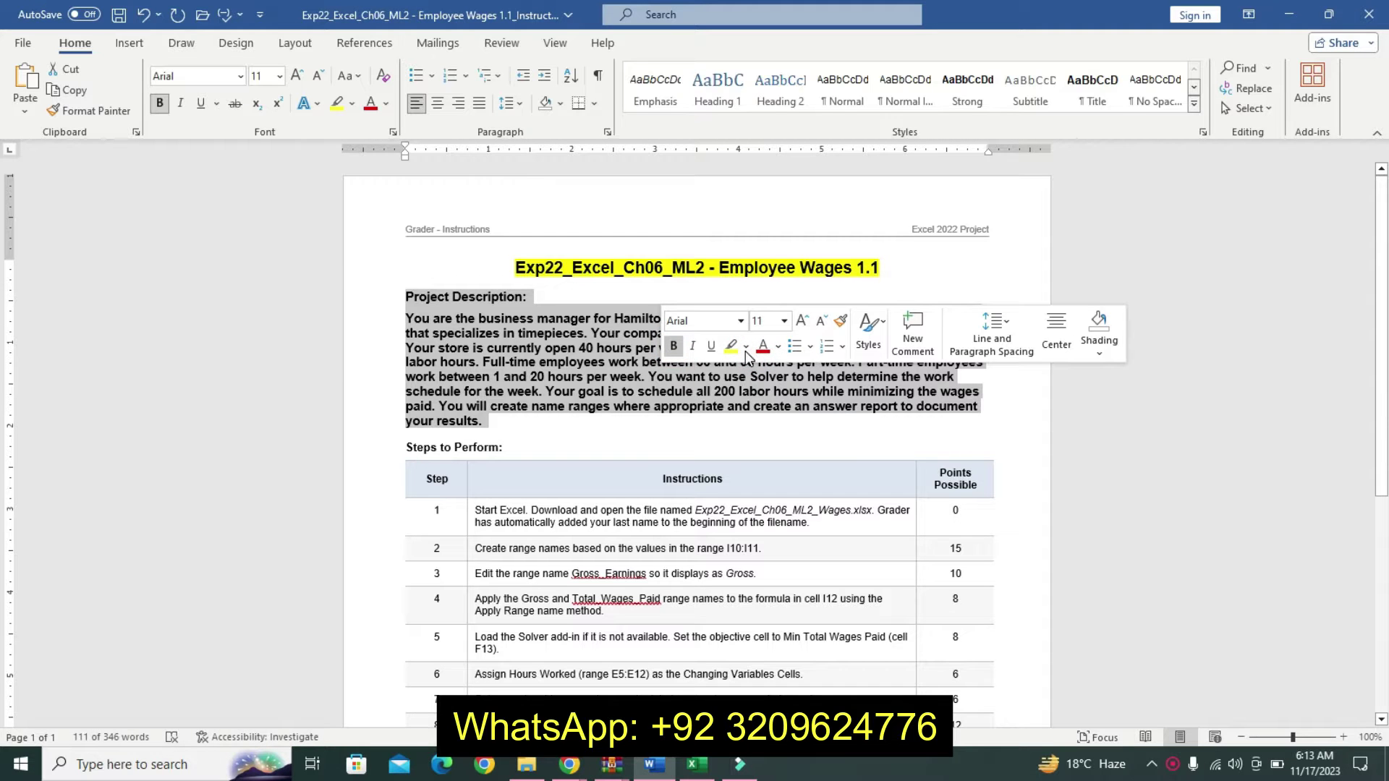
{"action": "left_click", "coordinate": [746, 347]}
{"action": "left_click", "coordinate": [786, 375]}
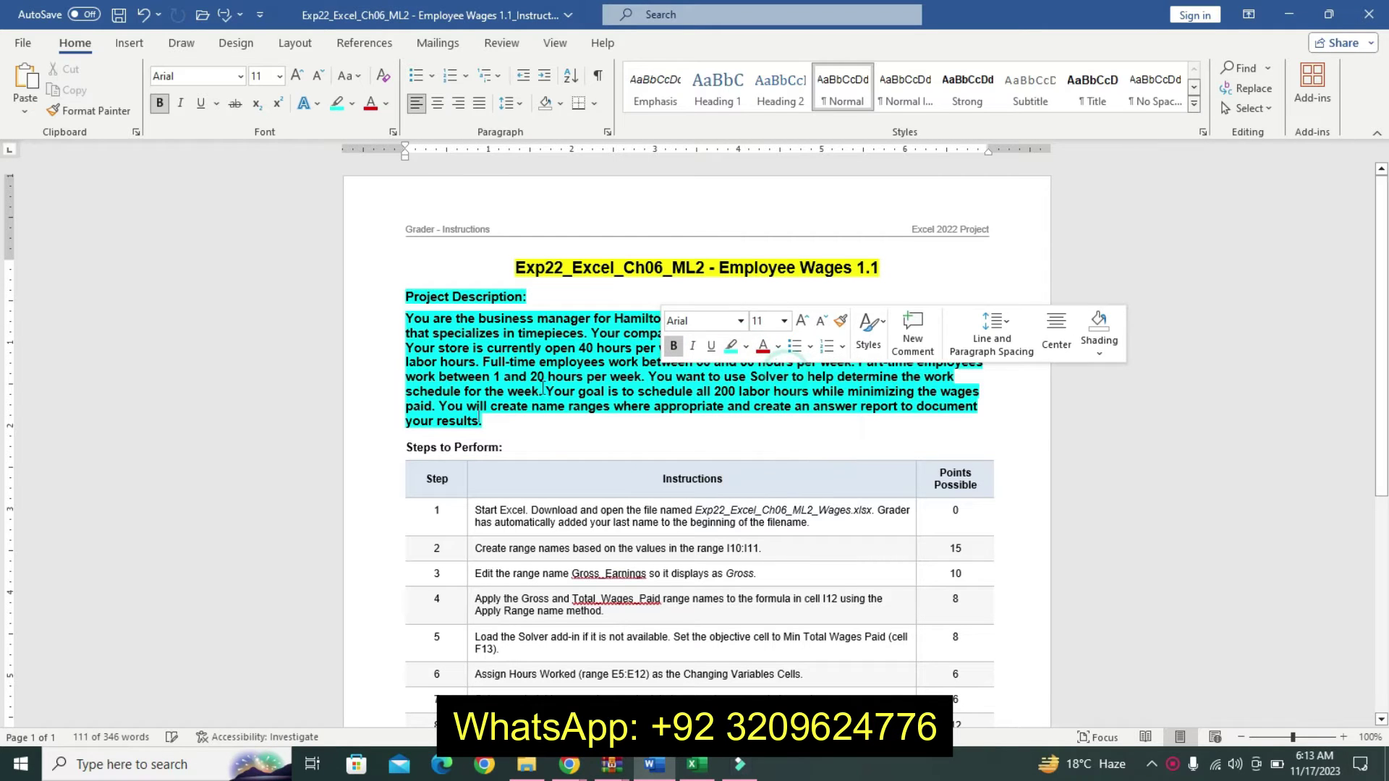
Step: Reselect the Project Description paragraph, ending on its opening sentences
{"action": "left_click_drag", "start_coordinate": [405, 318], "coordinate": [561, 392]}
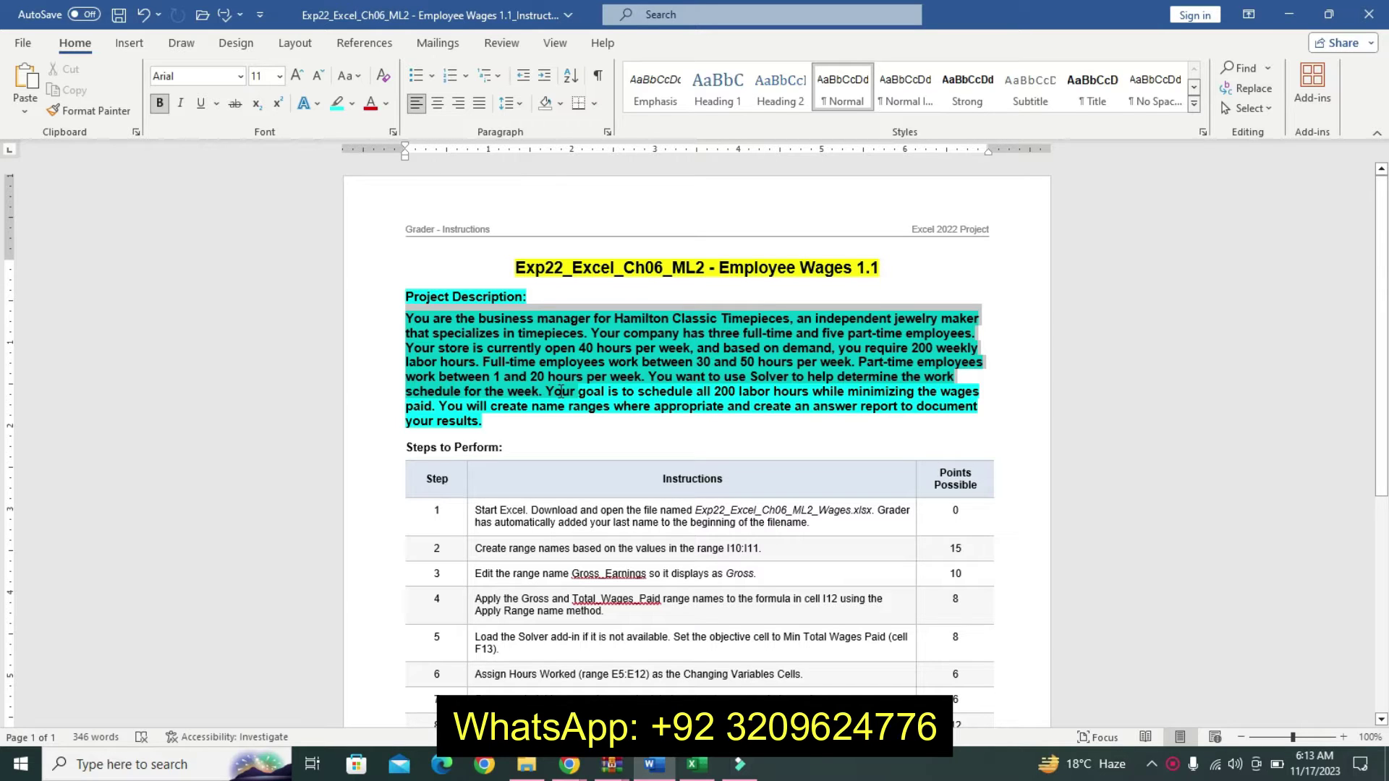
{"action": "mouse_move", "coordinate": [561, 391]}
{"action": "left_mouse_down"}
{"action": "mouse_move", "coordinate": [566, 451]}
{"action": "mouse_move", "coordinate": [559, 427]}
{"action": "left_mouse_up"}
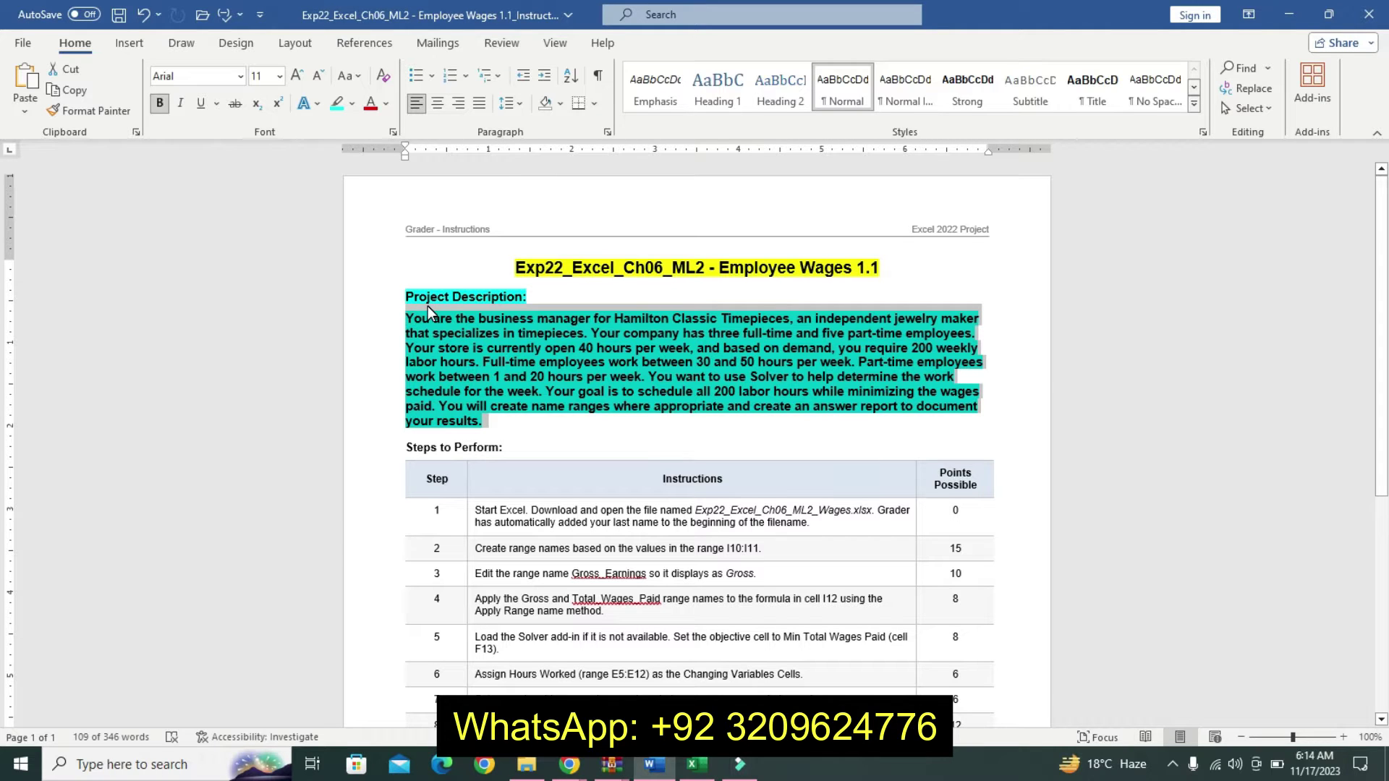
{"action": "left_click", "coordinate": [405, 316]}
{"action": "left_click_drag", "start_coordinate": [405, 315], "coordinate": [505, 430]}
Step: Inspect the WatchMakers table in Excel (F16, column F, F6, G8, H7), then return to Word
{"action": "left_click", "coordinate": [697, 764]}
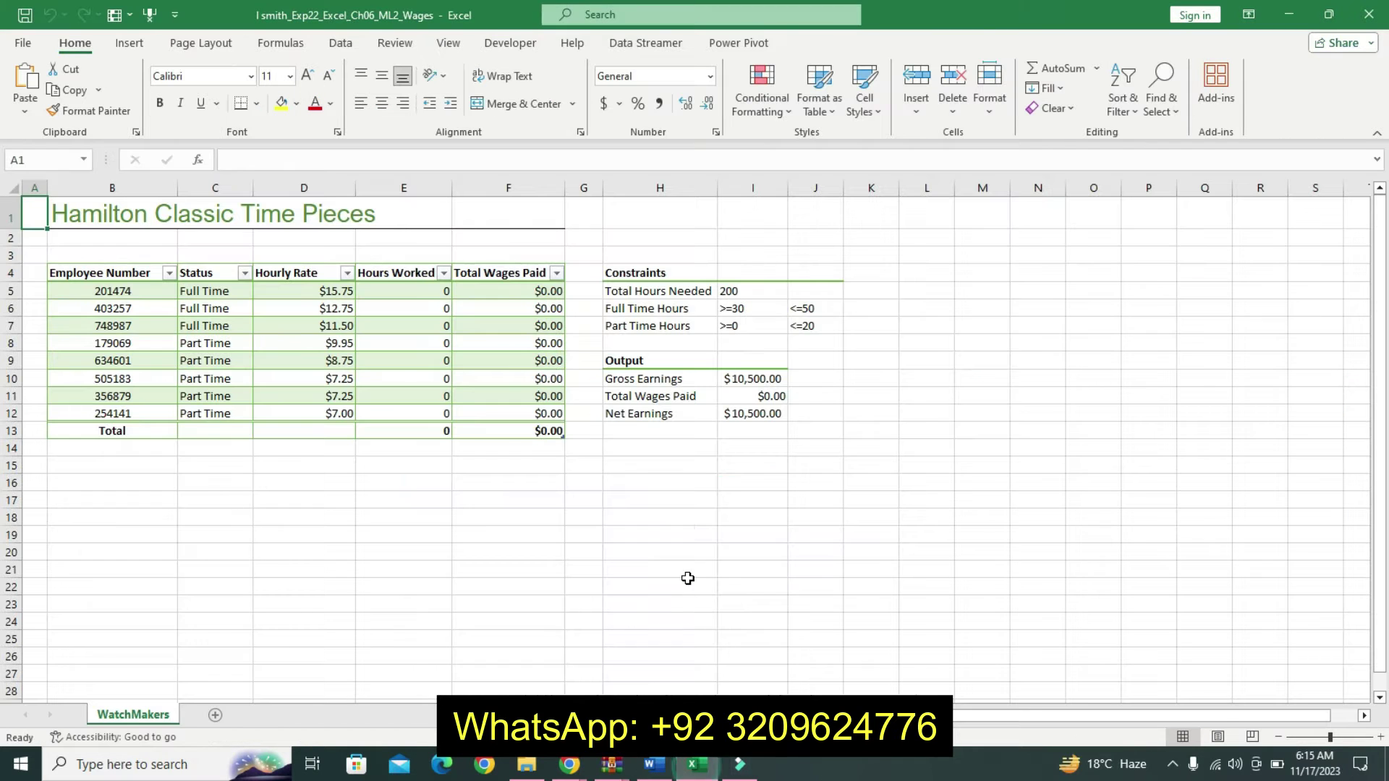
{"action": "left_click", "coordinate": [542, 476]}
{"action": "left_click", "coordinate": [544, 188]}
{"action": "left_click", "coordinate": [544, 311]}
{"action": "left_click", "coordinate": [583, 344]}
{"action": "left_click", "coordinate": [659, 329]}
{"action": "left_click", "coordinate": [654, 764]}
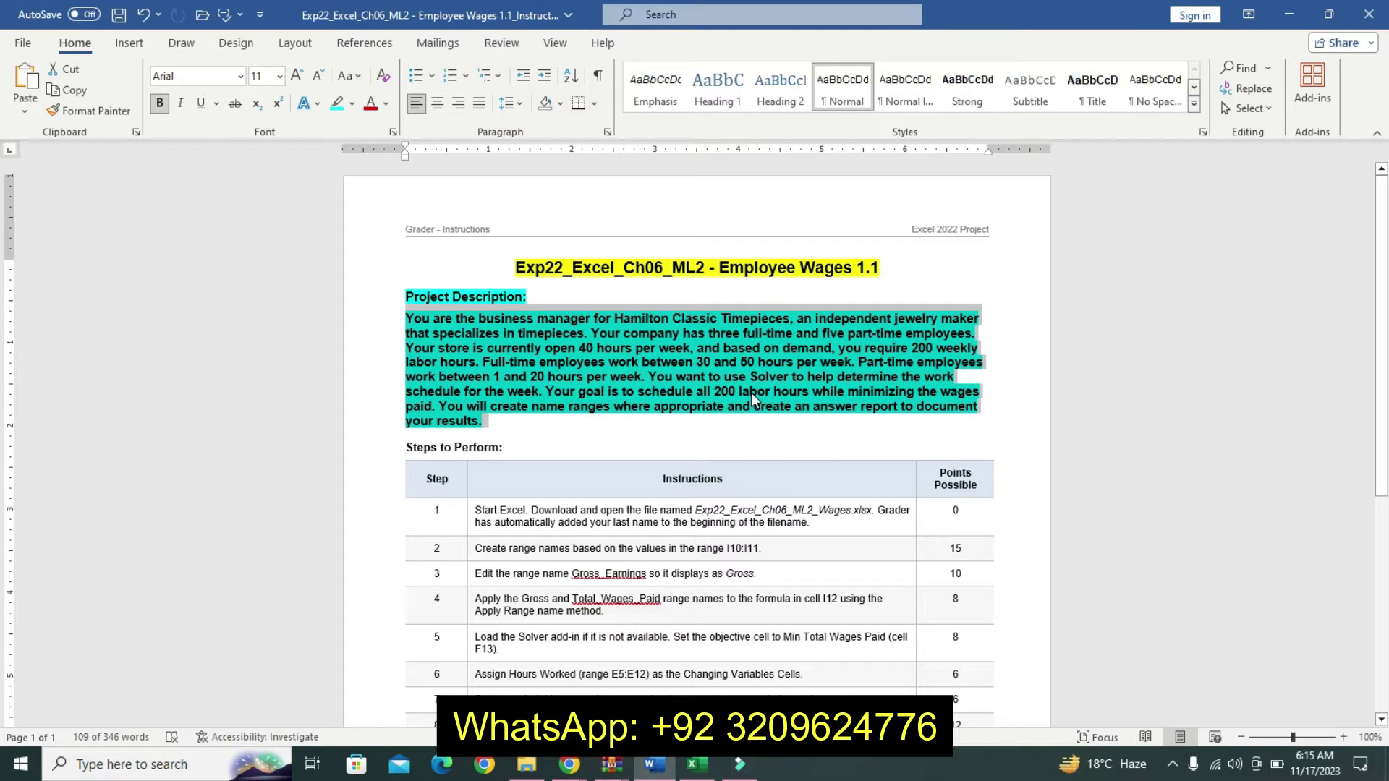
Step: Undo the description formatting and highlight the step 1 instruction turquoise
{"action": "key", "text": "ctrl+z"}
{"action": "key", "text": "ctrl+z"}
{"action": "key", "text": "ctrl+z"}
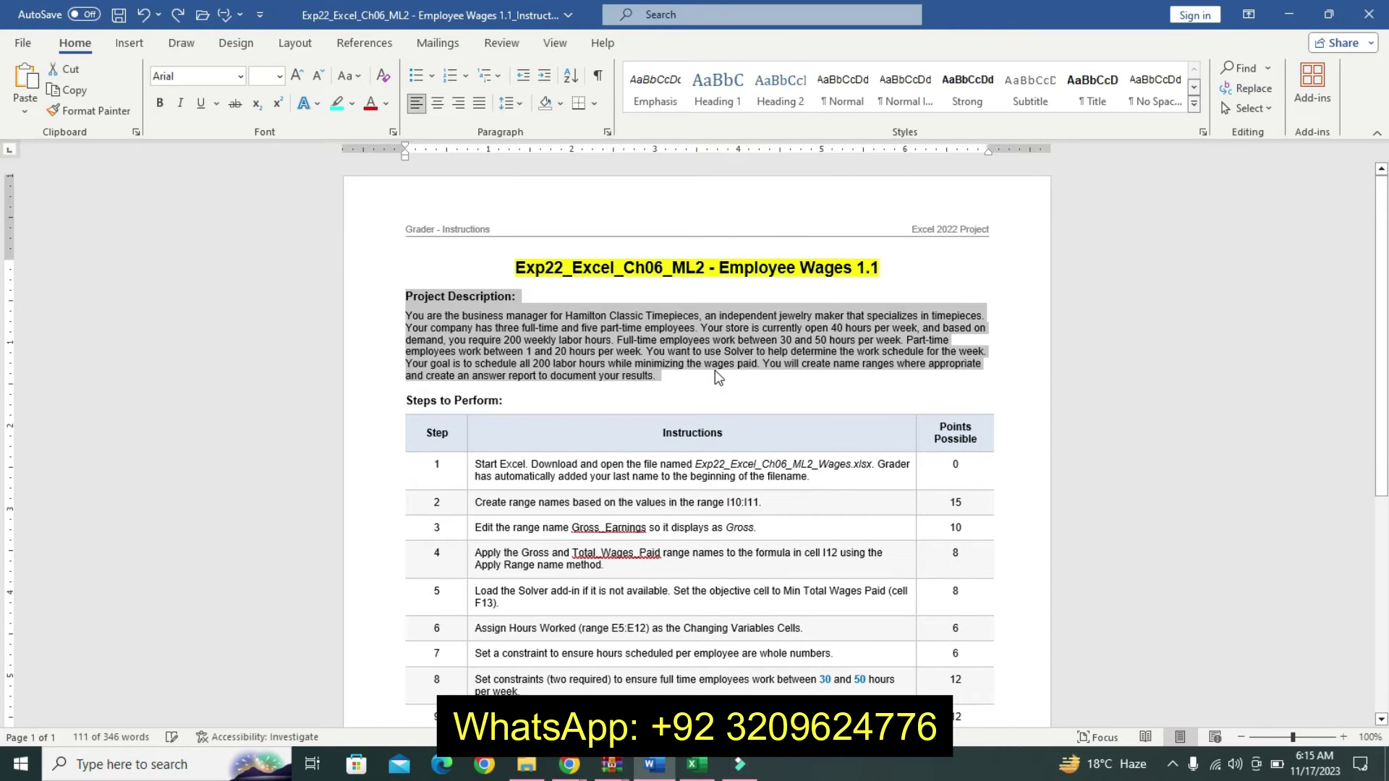
{"action": "key", "text": "ctrl+z"}
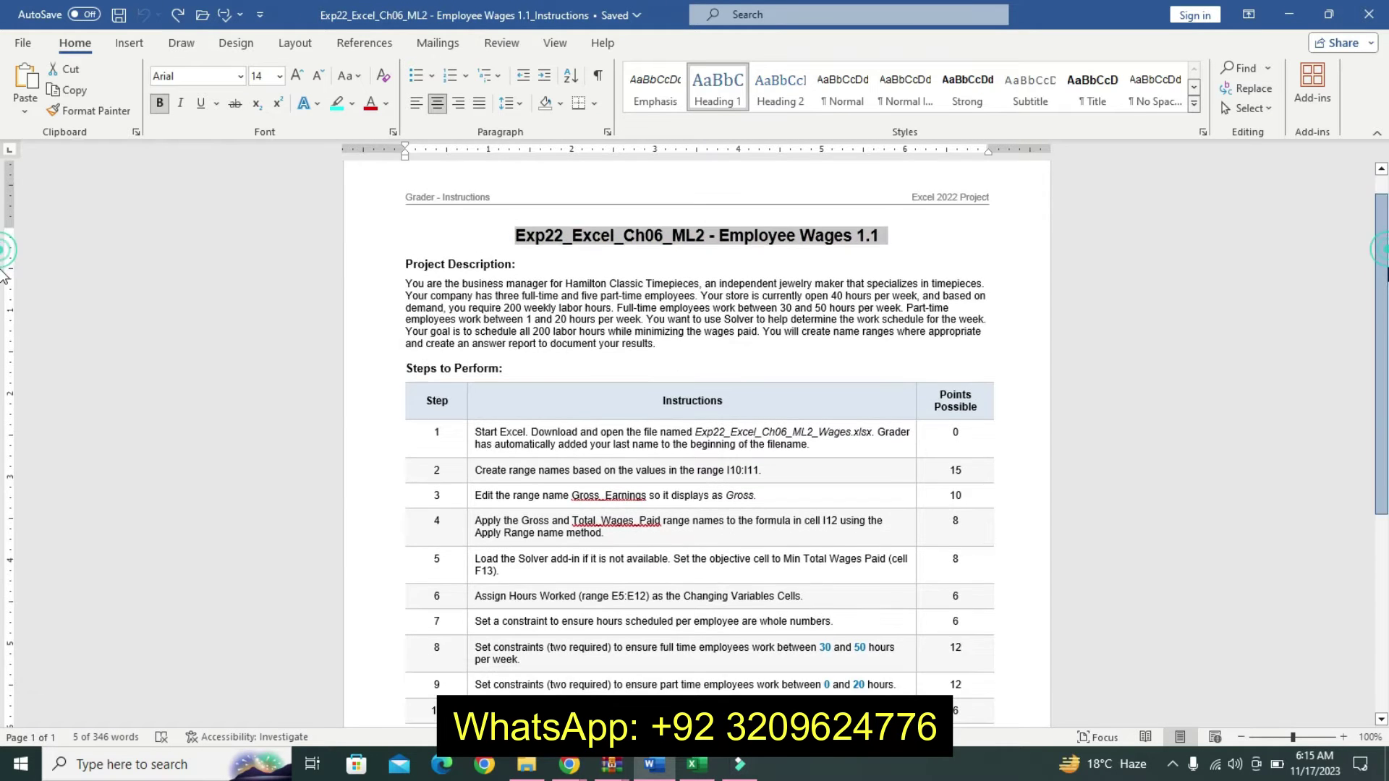
{"action": "scroll", "coordinate": [458, 308], "scroll_direction": "down", "scroll_amount": 3}
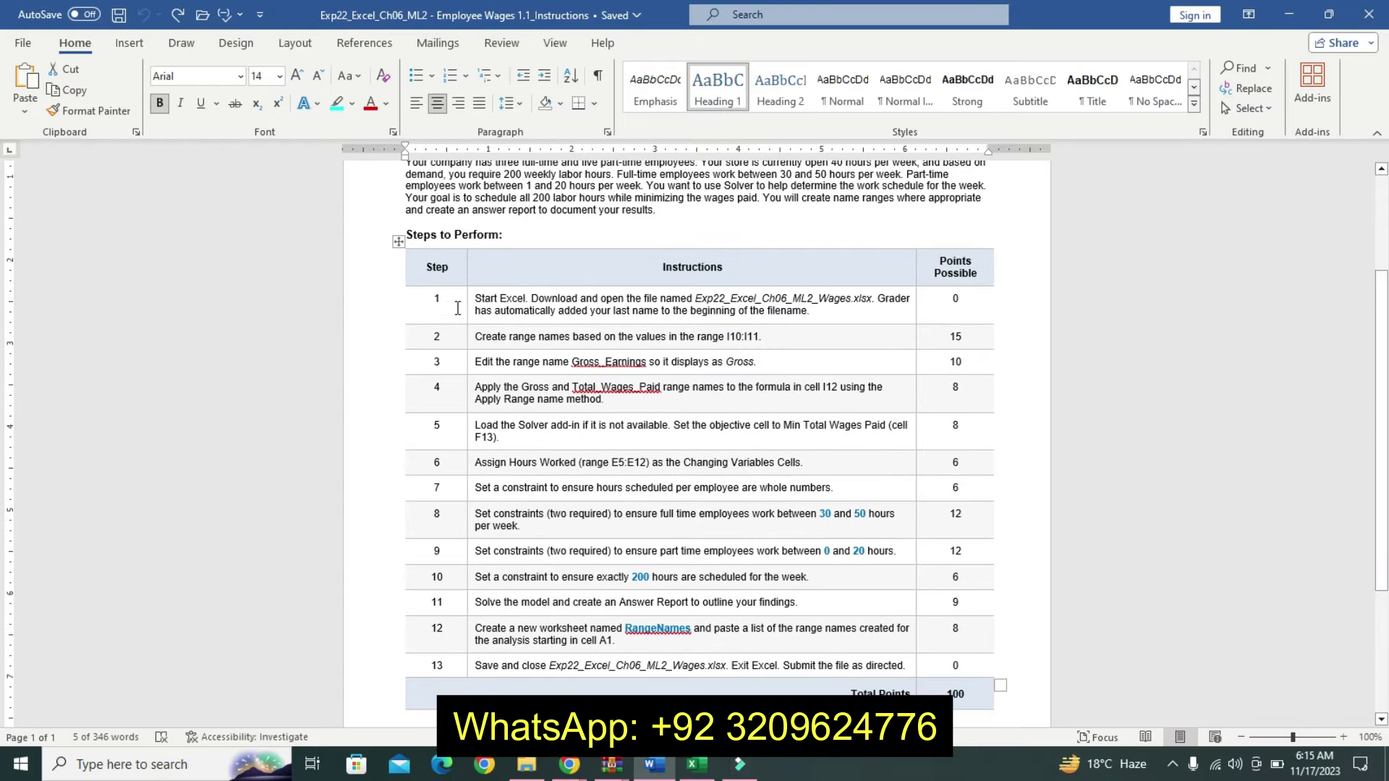
{"action": "left_click", "coordinate": [470, 305]}
{"action": "left_click", "coordinate": [550, 353]}
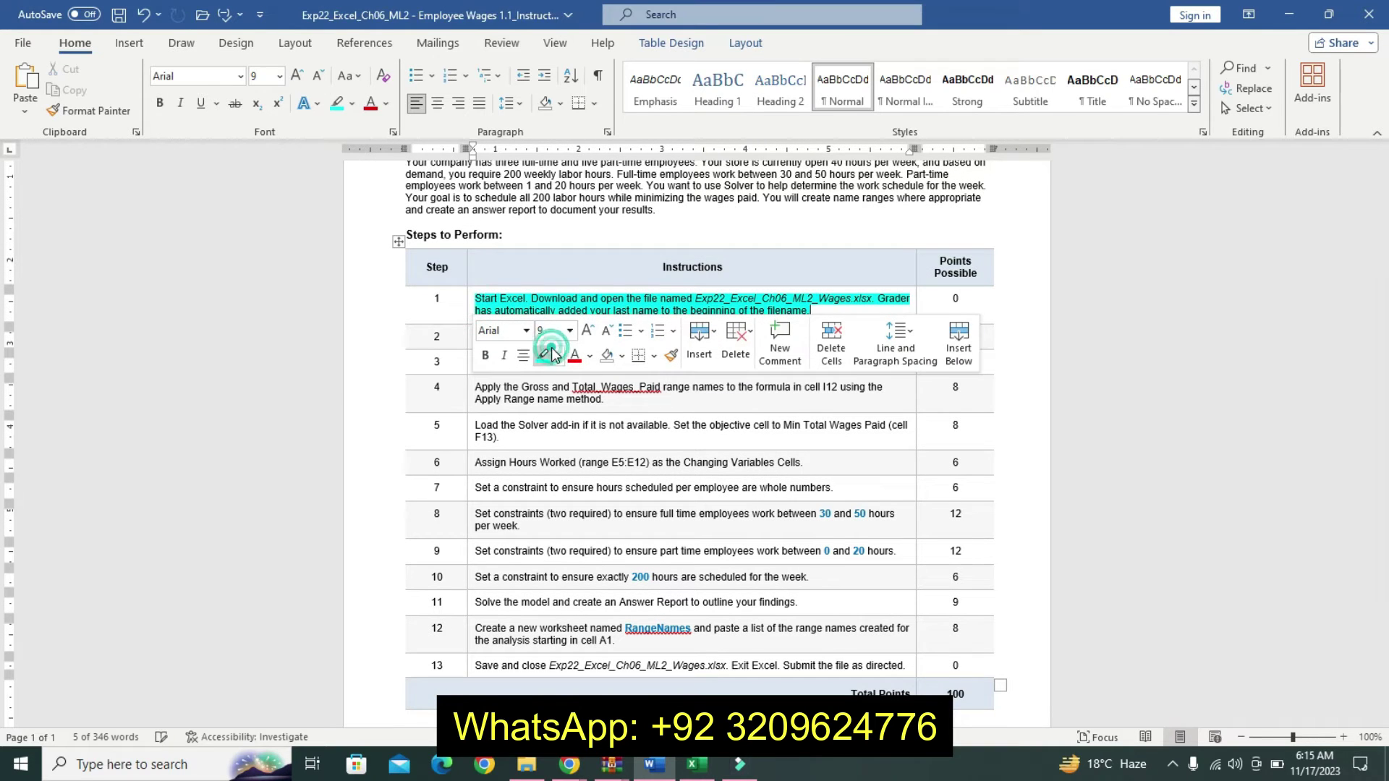
Step: Make the Wages file name in step 1 18 pt, bold and yellow-highlighted
{"action": "left_click_drag", "start_coordinate": [694, 298], "coordinate": [876, 300]}
{"action": "left_click", "coordinate": [974, 325]}
{"action": "left_click", "coordinate": [992, 334]}
{"action": "left_click", "coordinate": [993, 326]}
{"action": "left_click", "coordinate": [992, 326]}
{"action": "left_click", "coordinate": [993, 325]}
{"action": "left_click", "coordinate": [992, 326]}
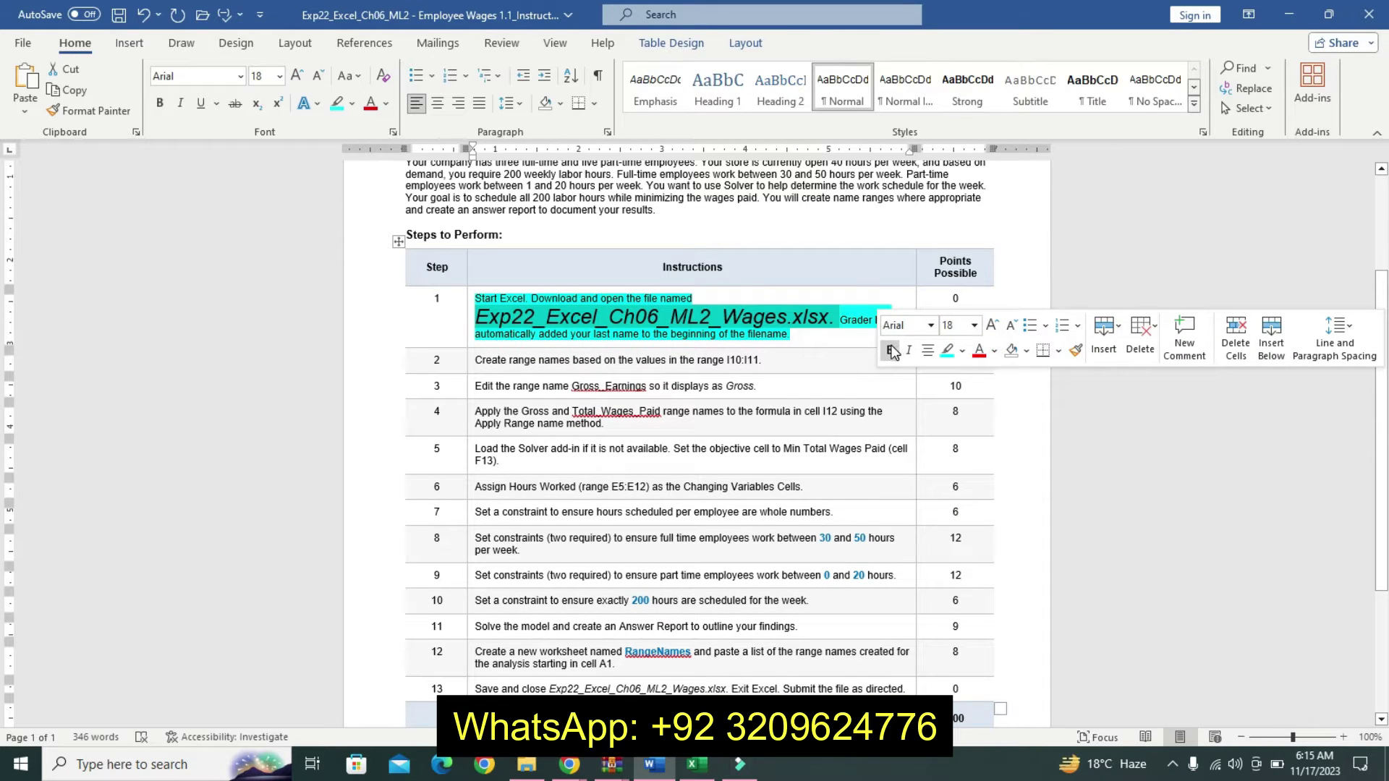
{"action": "left_click", "coordinate": [890, 351]}
{"action": "left_click", "coordinate": [962, 351]}
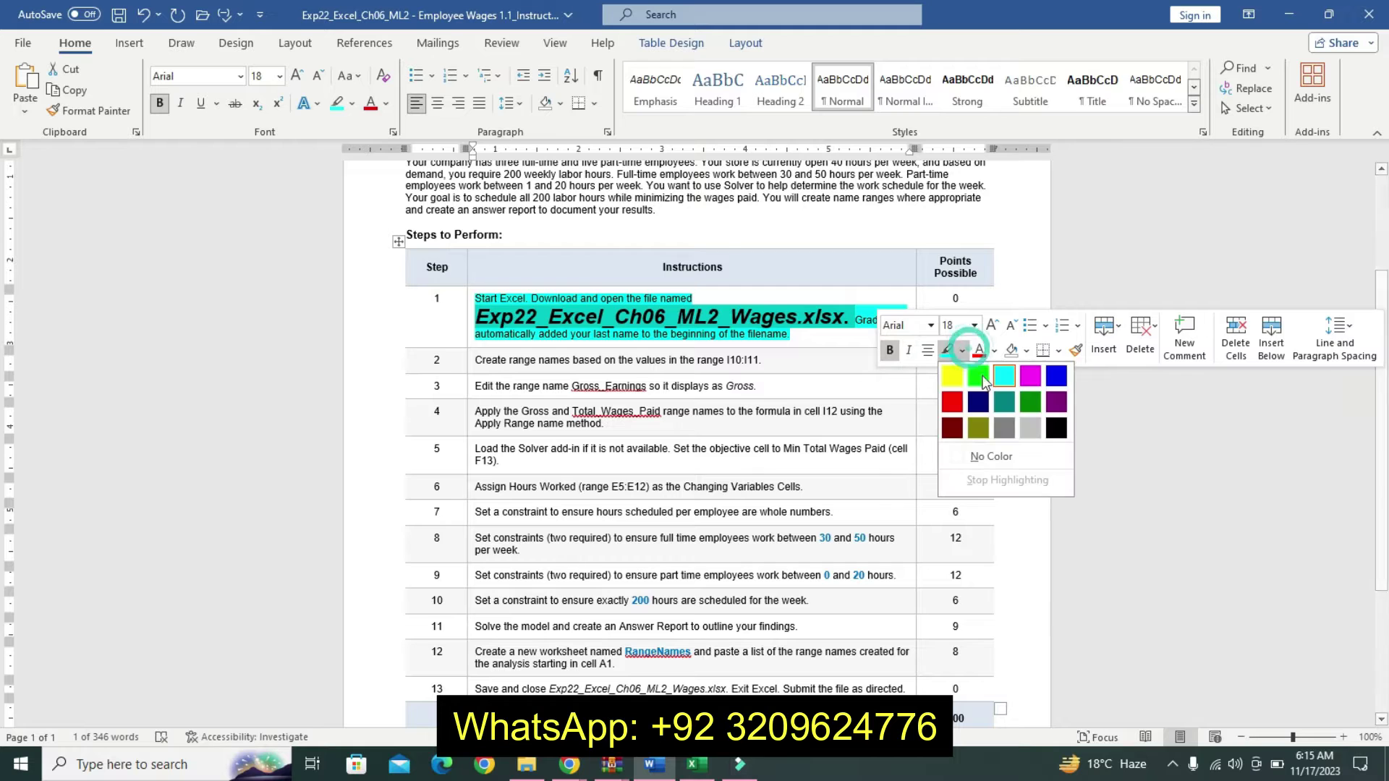
{"action": "left_click", "coordinate": [952, 376]}
{"action": "left_click", "coordinate": [645, 298]}
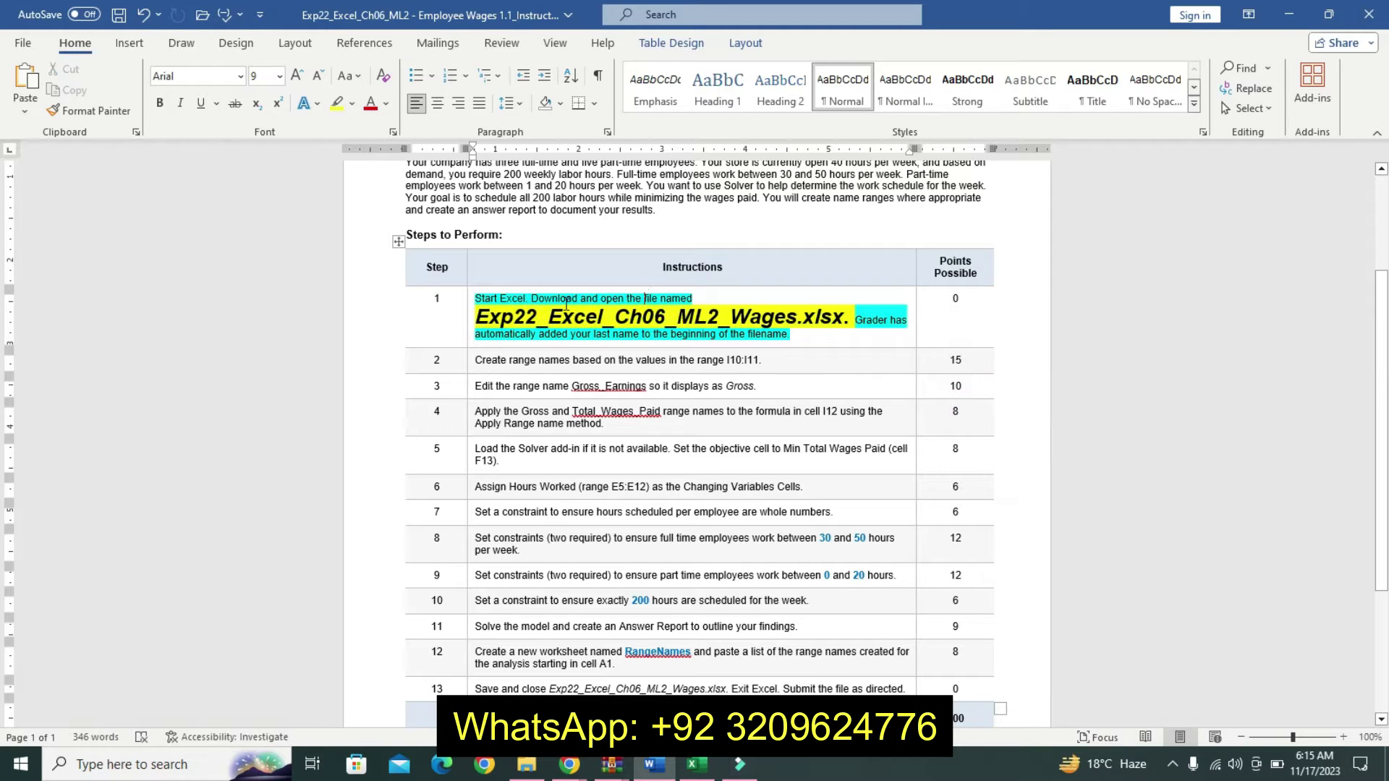
{"action": "left_click_drag", "start_coordinate": [472, 318], "coordinate": [852, 317]}
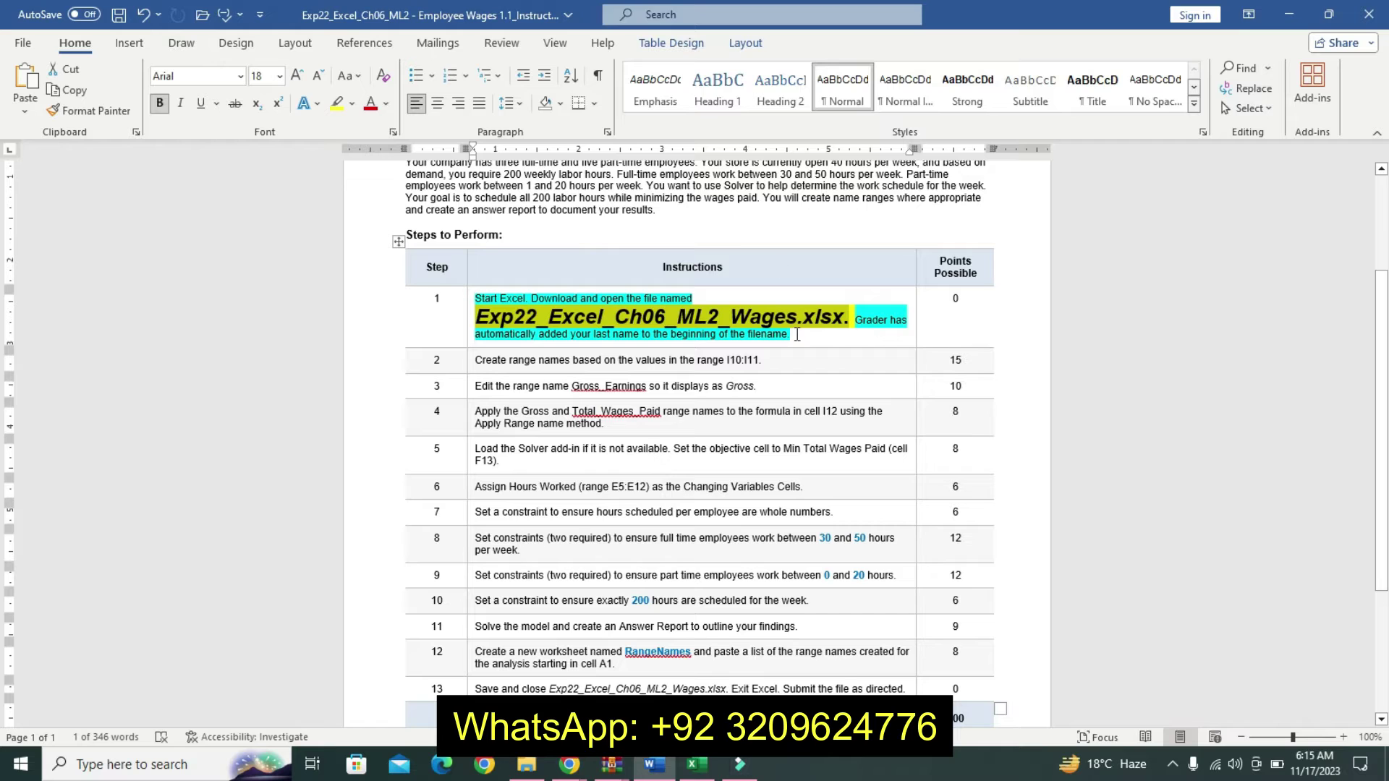
{"action": "left_click", "coordinate": [696, 764]}
{"action": "left_click", "coordinate": [621, 593]}
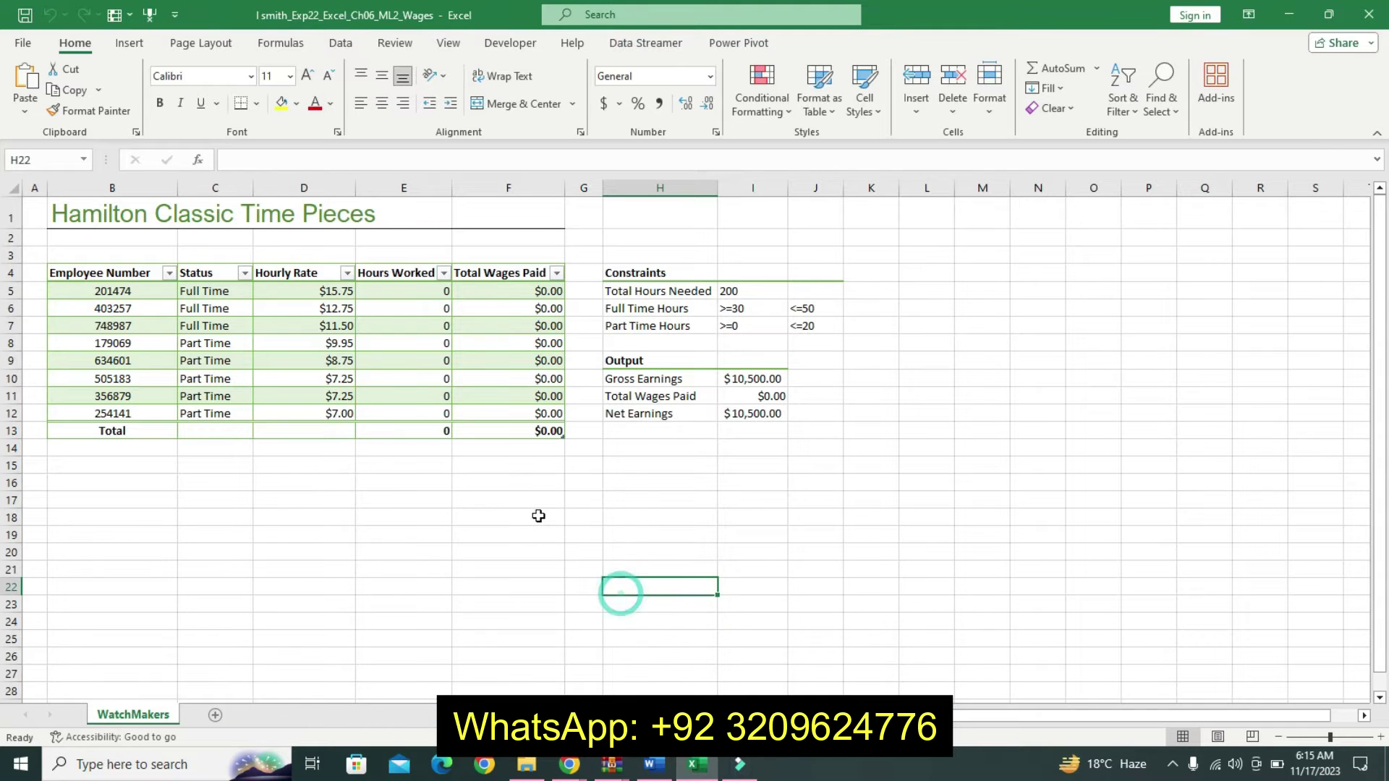
Step: Switch from the Wages workbook back to the Word Employee Wages instructions
{"action": "left_click", "coordinate": [653, 764]}
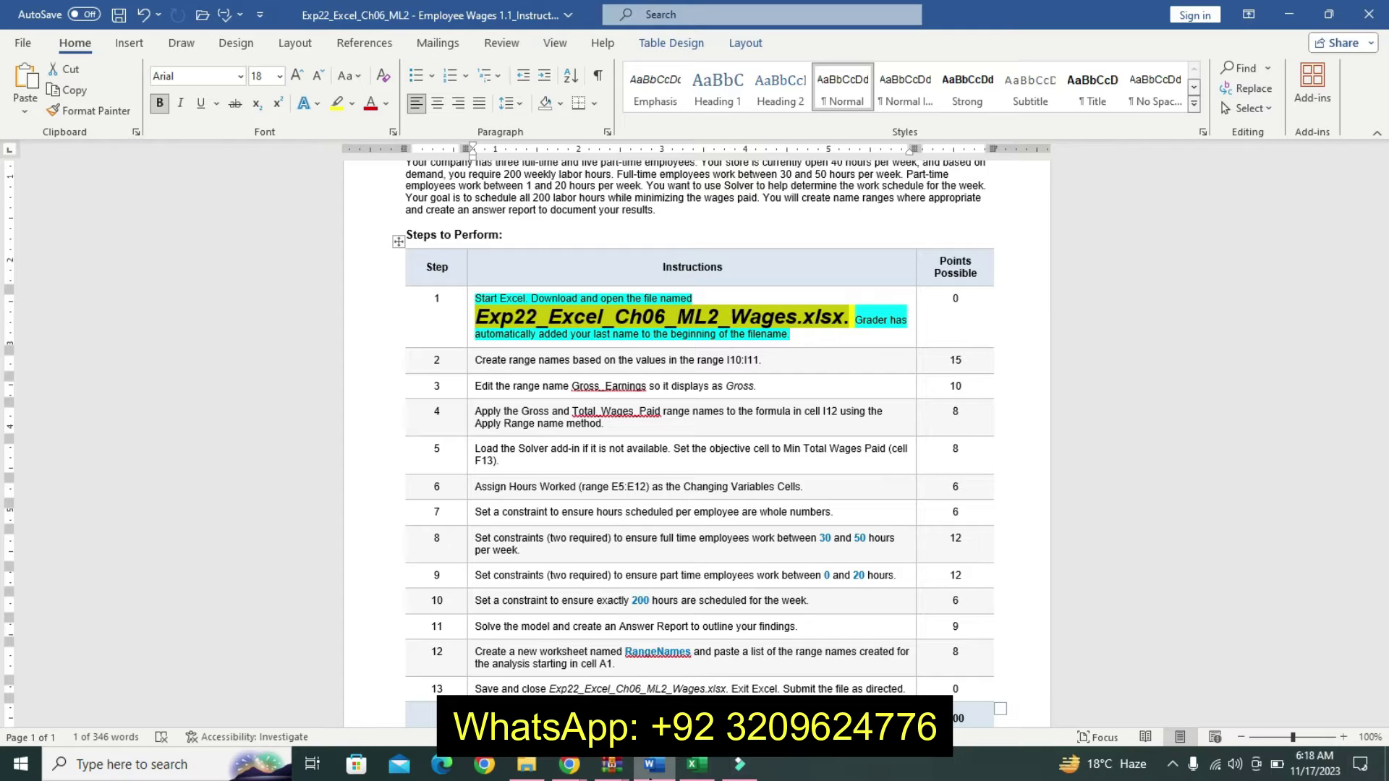
Step: Reopen the instructions document and undo the step 1 file name formatting
{"action": "right_click", "coordinate": [611, 766]}
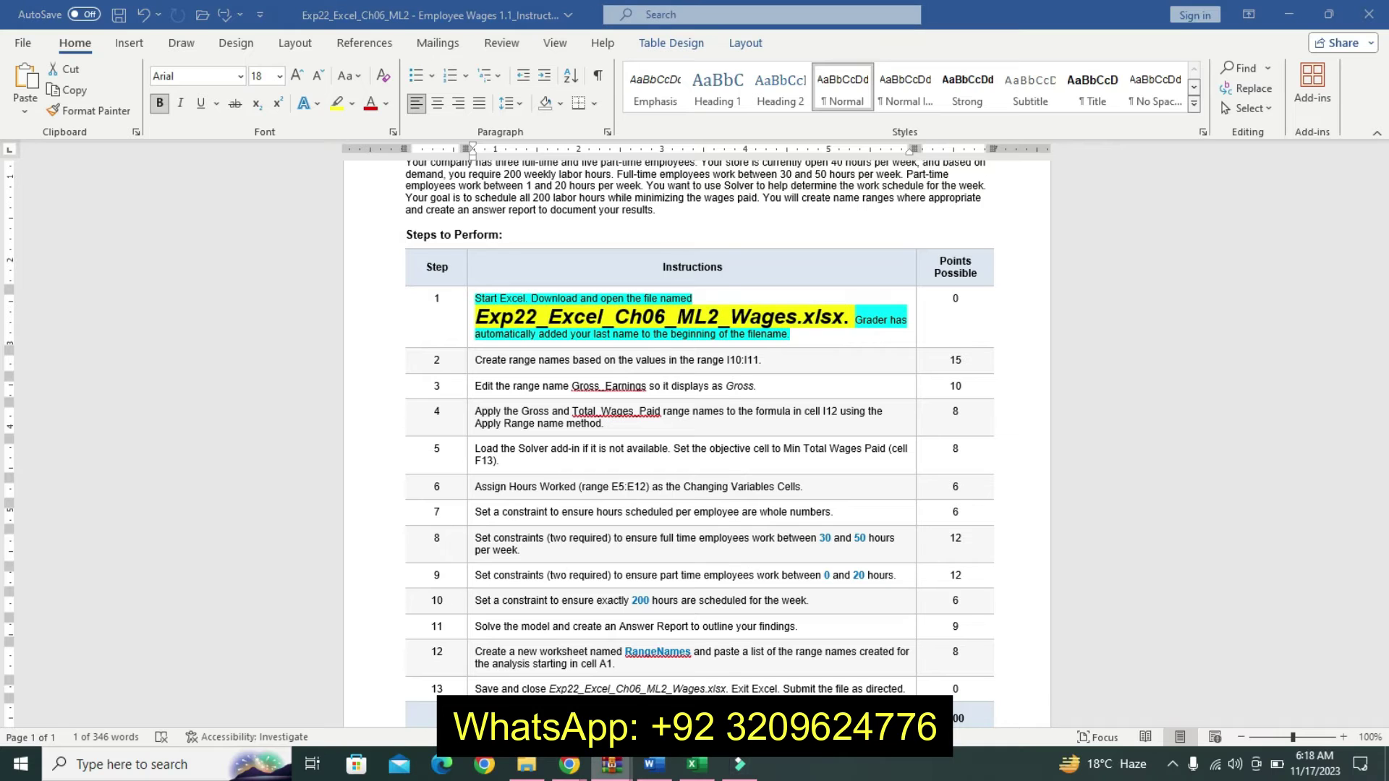
{"action": "right_click", "coordinate": [653, 765]}
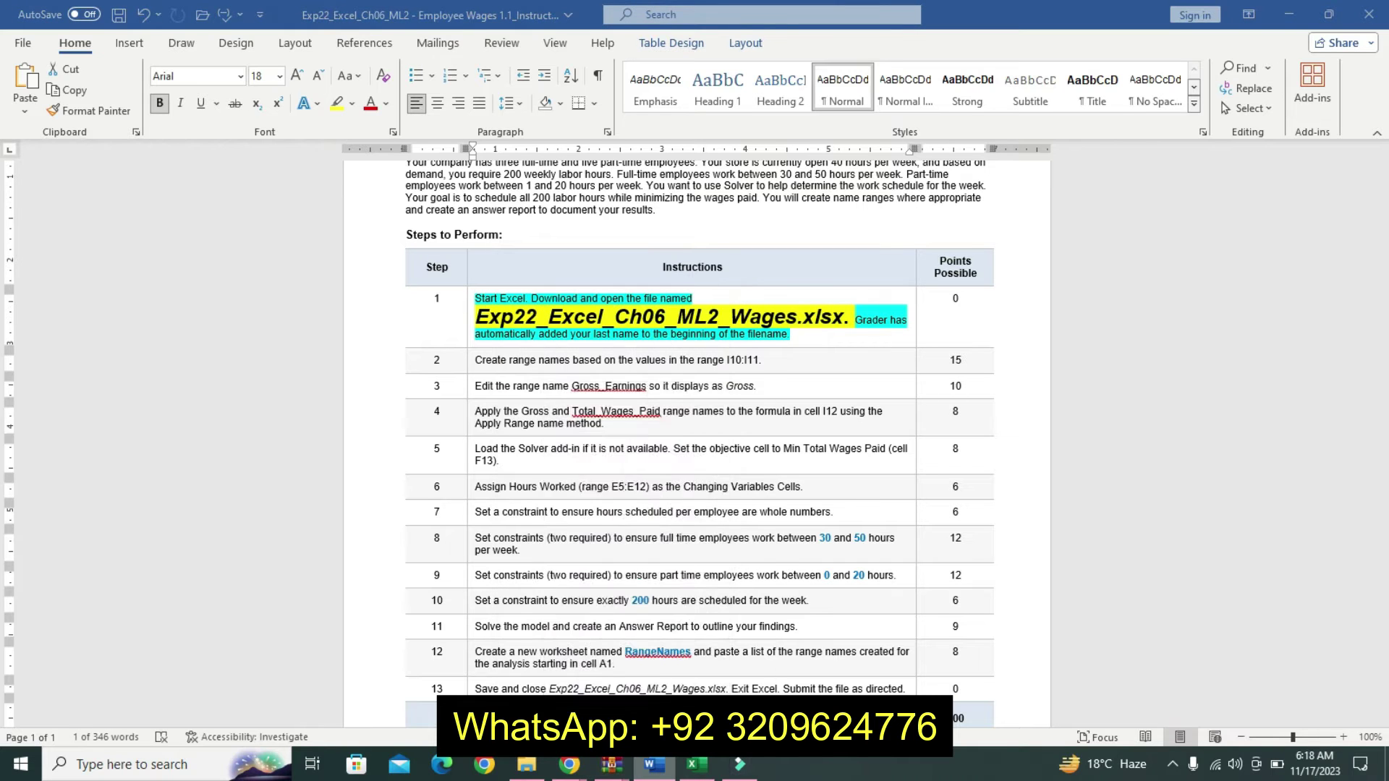
{"action": "left_click", "coordinate": [563, 327]}
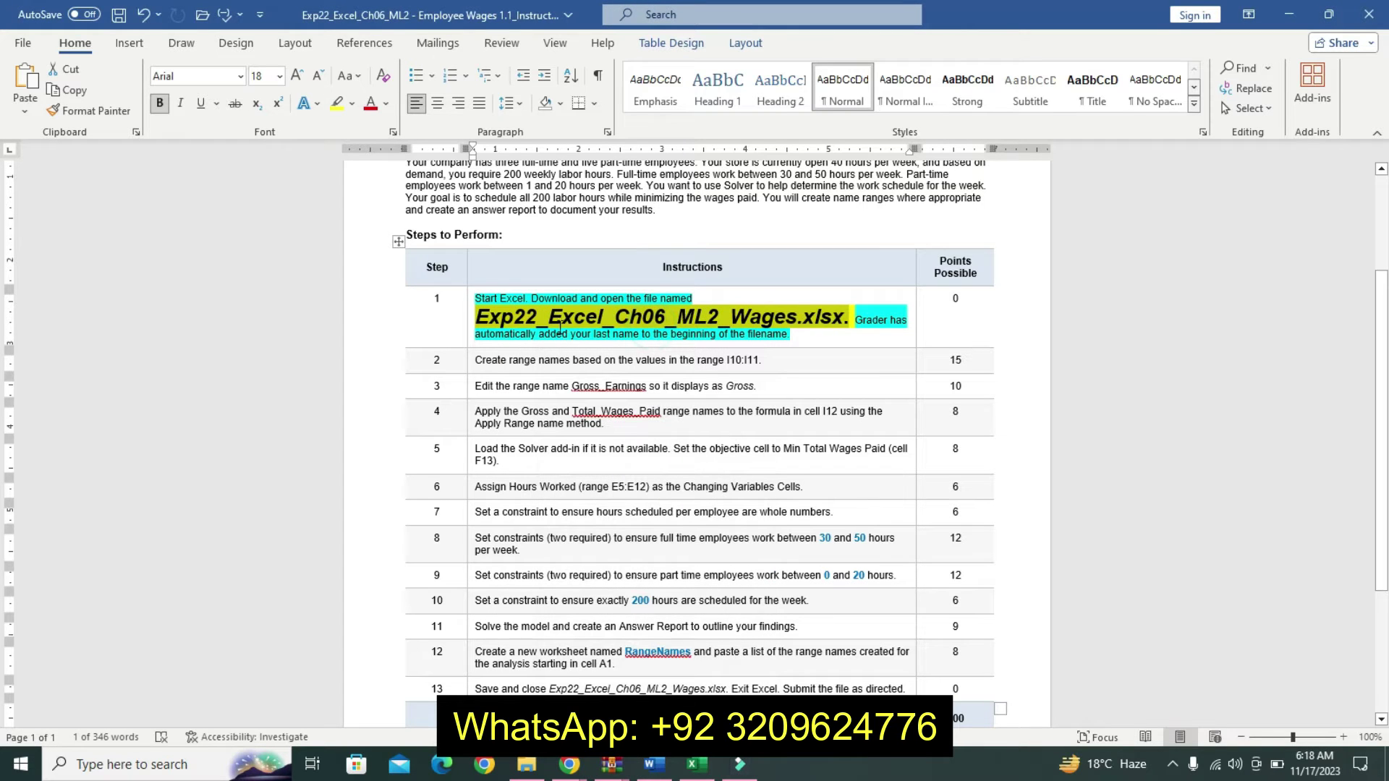
{"action": "key", "text": "ctrl+z"}
{"action": "key", "text": "ctrl+z"}
{"action": "key", "text": "ctrl+z"}
{"action": "key", "text": "ctrl+z"}
{"action": "key", "text": "ctrl+z"}
{"action": "key", "text": "ctrl+z"}
{"action": "key", "text": "ctrl+z"}
{"action": "key", "text": "ctrl+z"}
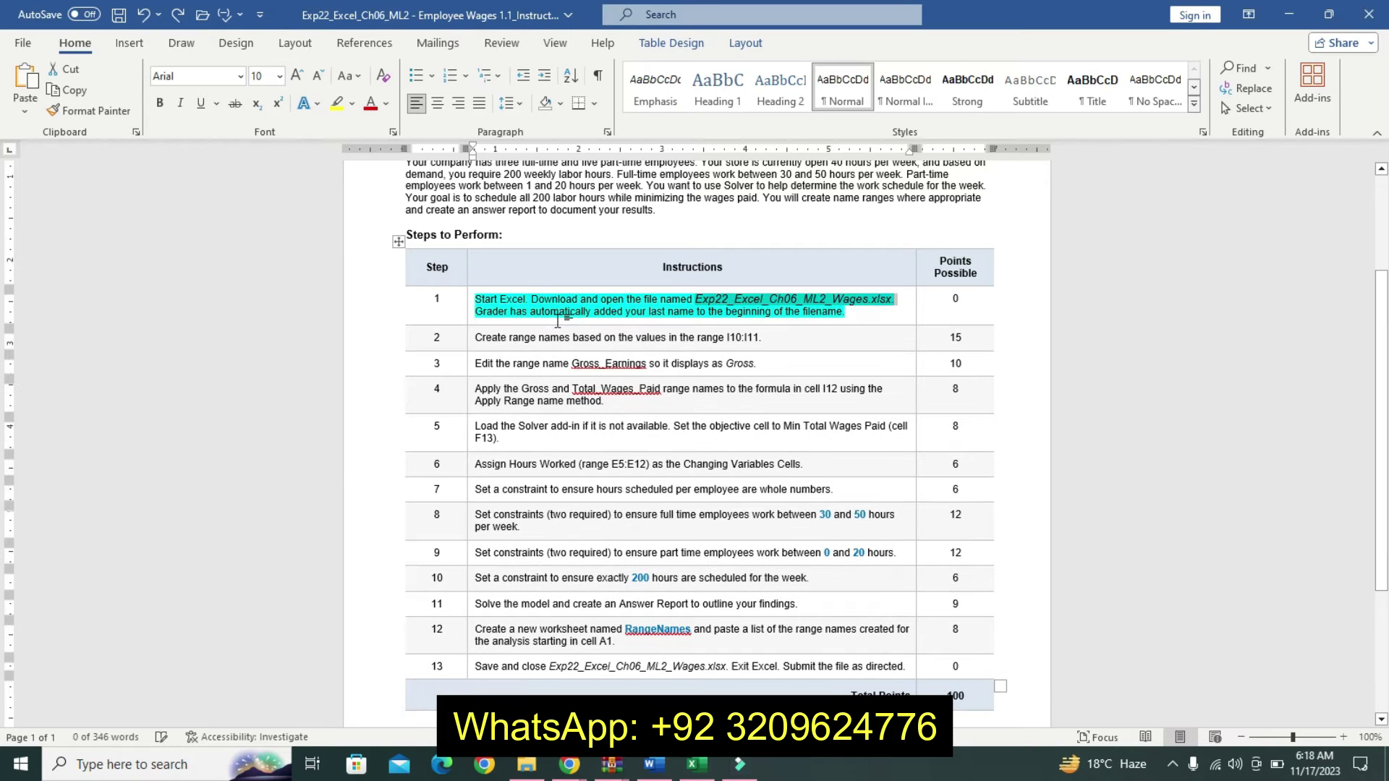
{"action": "key", "text": "ctrl+z"}
{"action": "key", "text": "ctrl+z"}
{"action": "key", "text": "ctrl+z"}
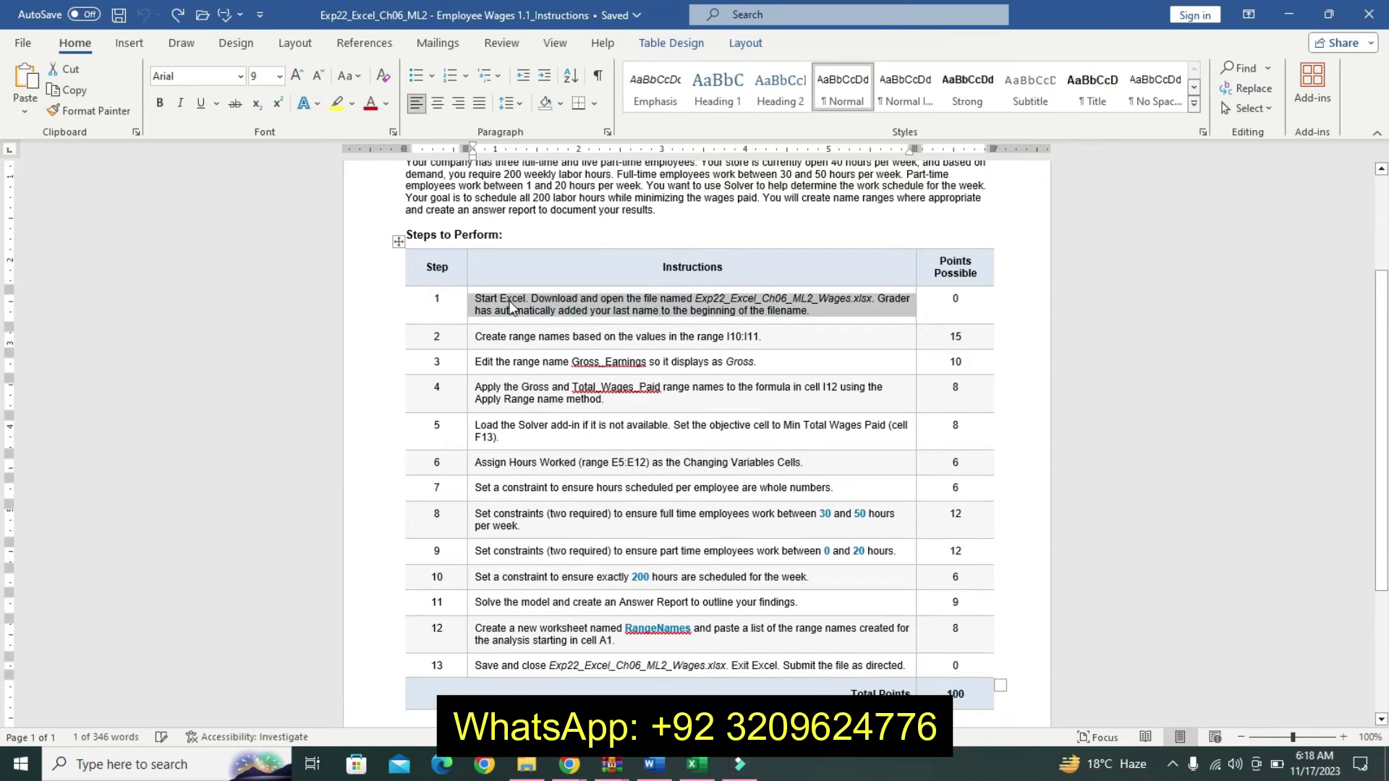
Step: Make the step 2 instruction 12 pt, bold and turquoise-highlighted, then select it
{"action": "left_click", "coordinate": [472, 338]}
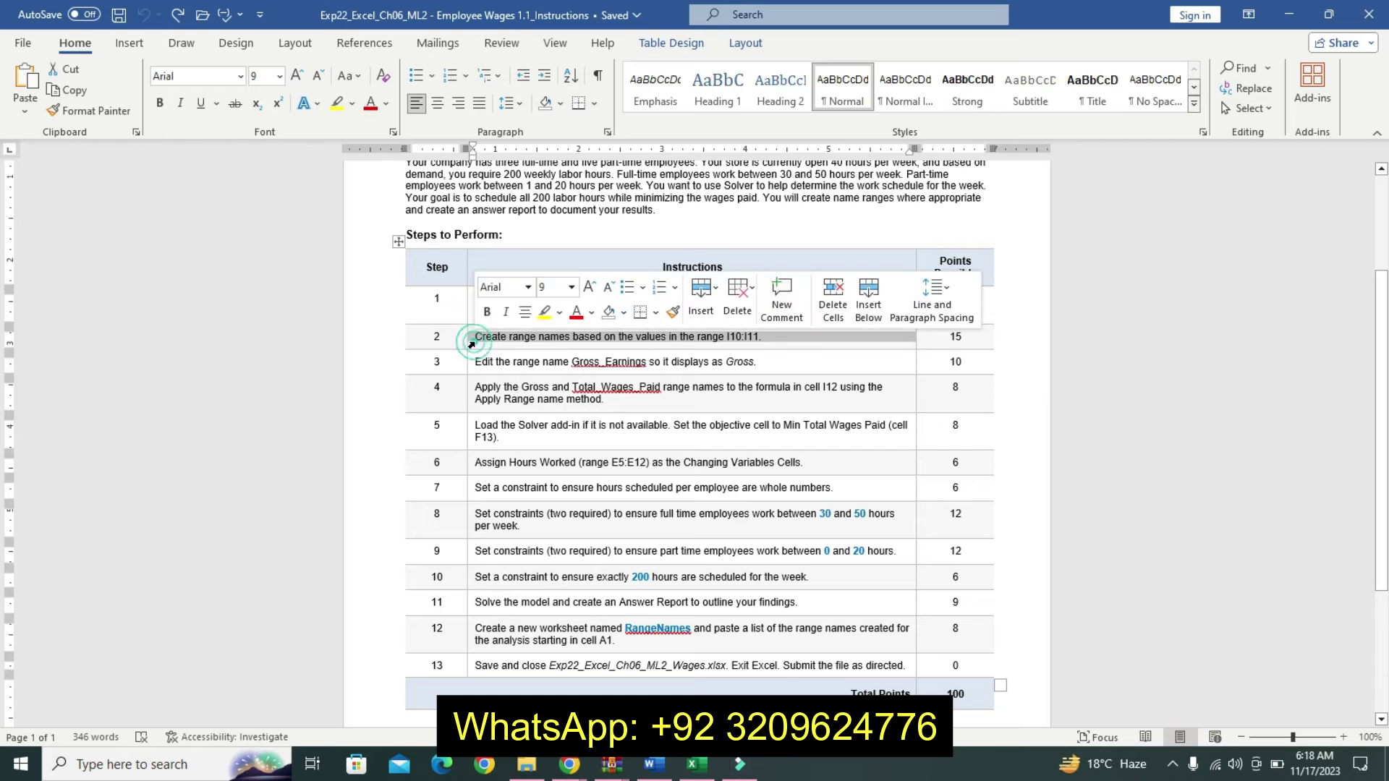
{"action": "left_click", "coordinate": [572, 287]}
{"action": "left_click", "coordinate": [553, 380]}
{"action": "left_click", "coordinate": [486, 311]}
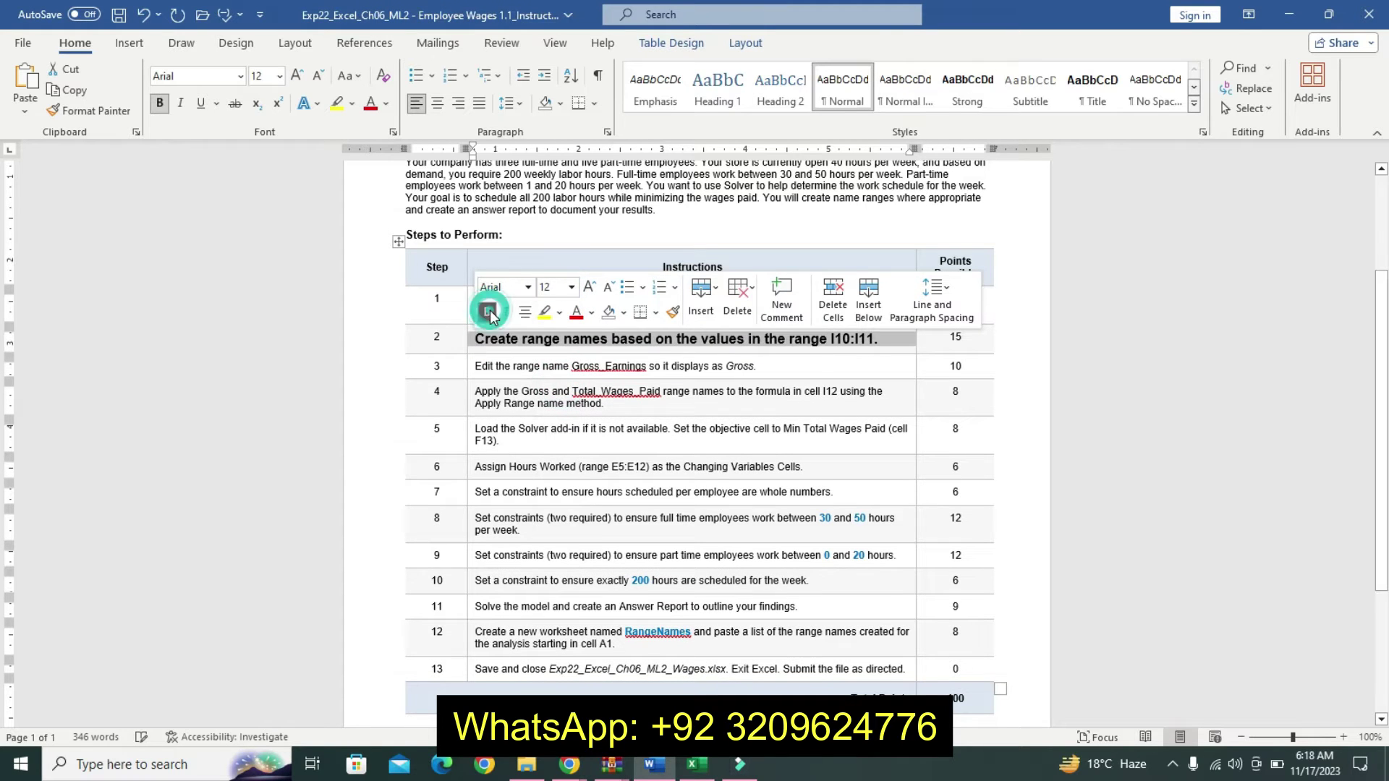
{"action": "left_click", "coordinate": [559, 313]}
{"action": "left_click", "coordinate": [606, 338]}
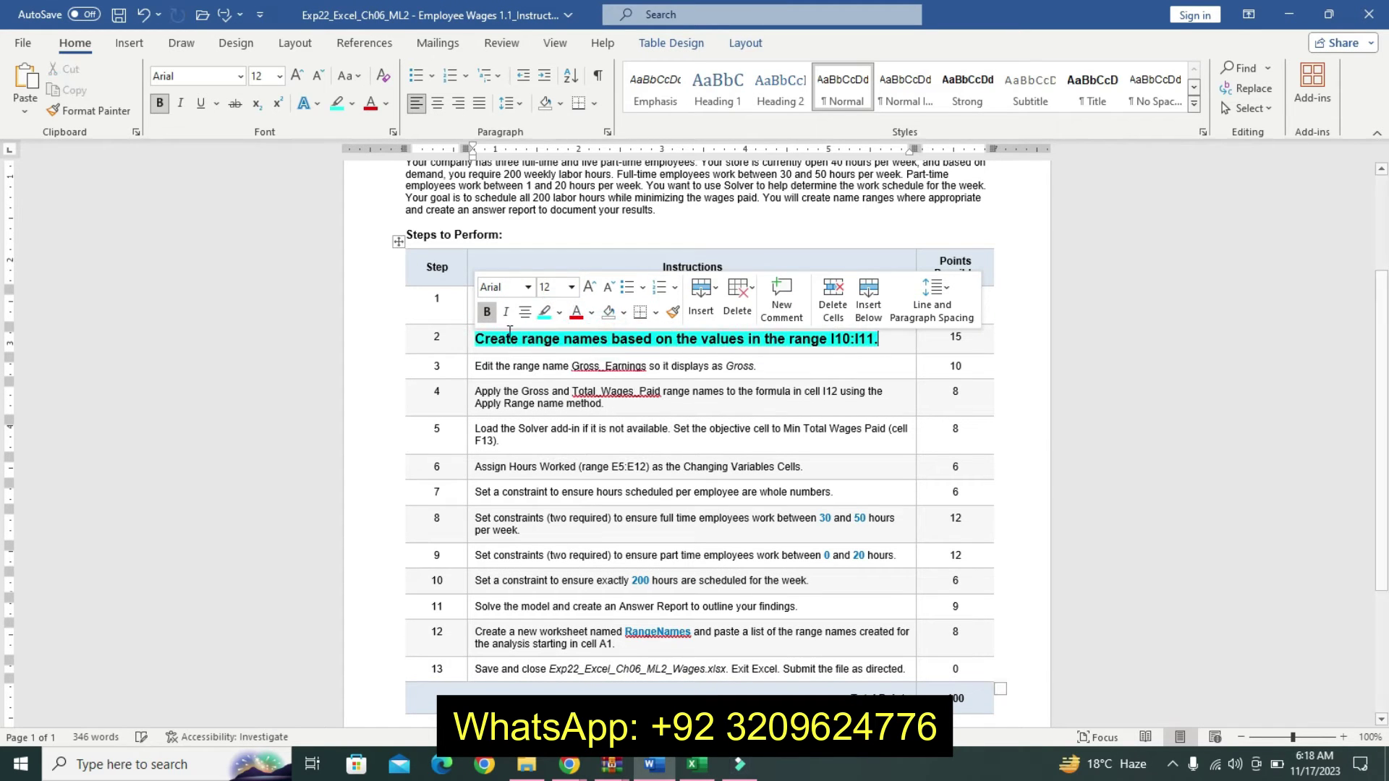
{"action": "mouse_move", "coordinate": [480, 337]}
{"action": "left_mouse_down"}
{"action": "mouse_move", "coordinate": [874, 334]}
{"action": "mouse_move", "coordinate": [830, 337]}
{"action": "left_mouse_up"}
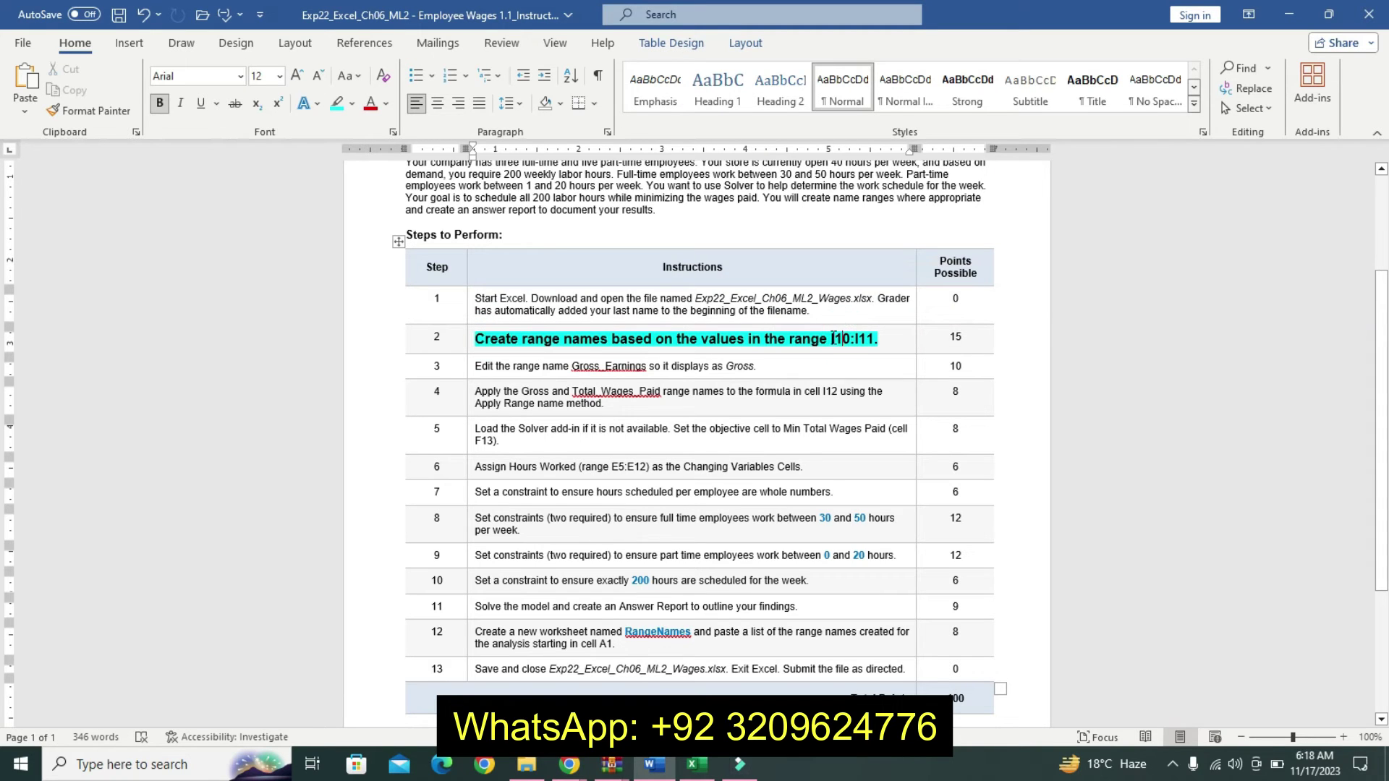
{"action": "key", "text": "ctrl+c"}
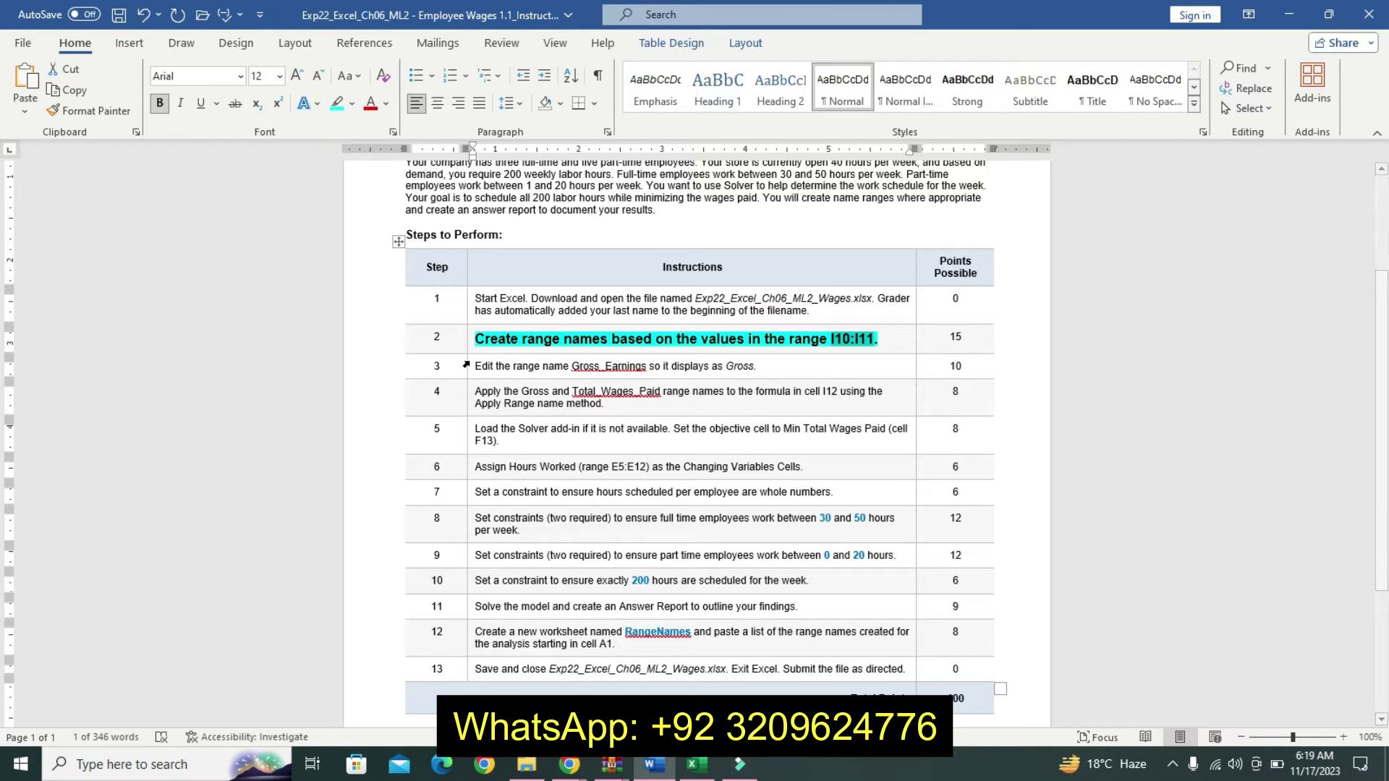
{"action": "triple_click", "coordinate": [478, 337]}
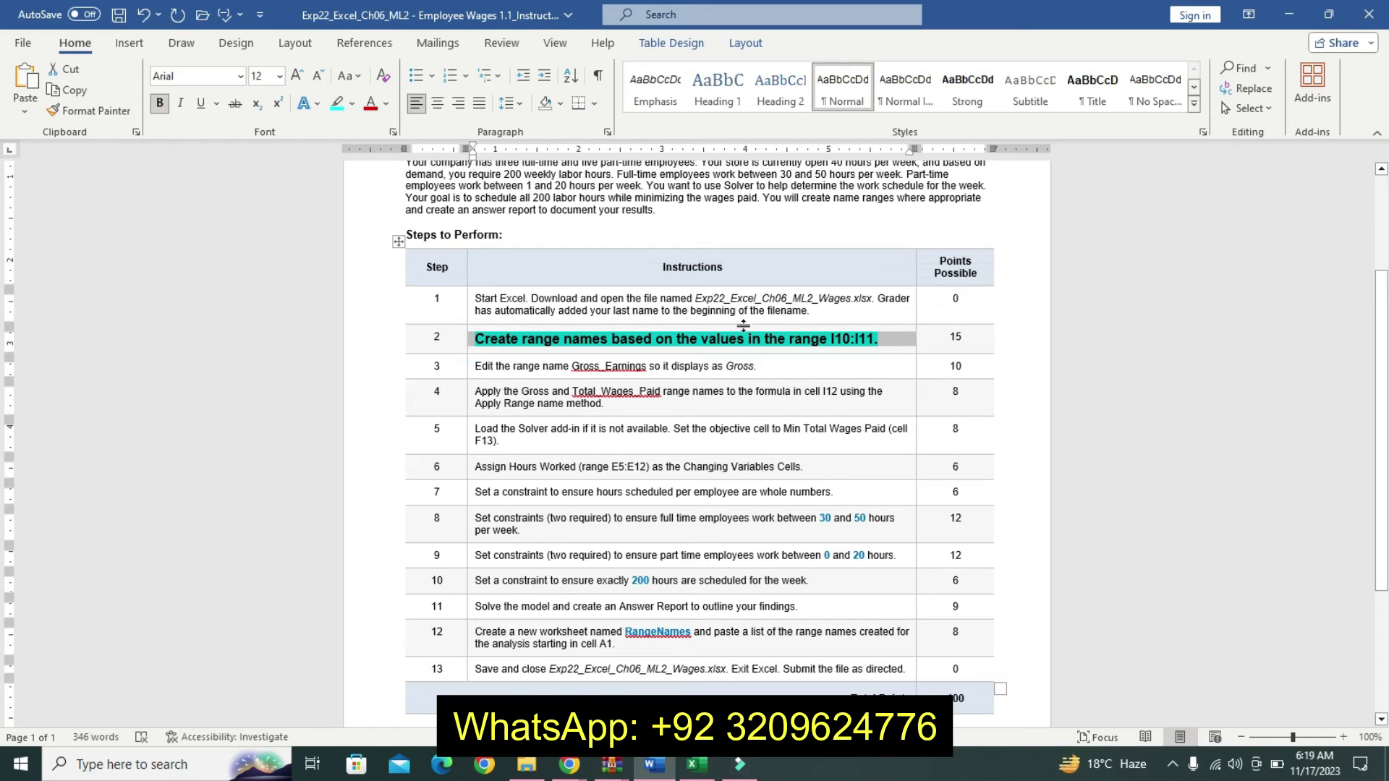
{"action": "left_click", "coordinate": [693, 766]}
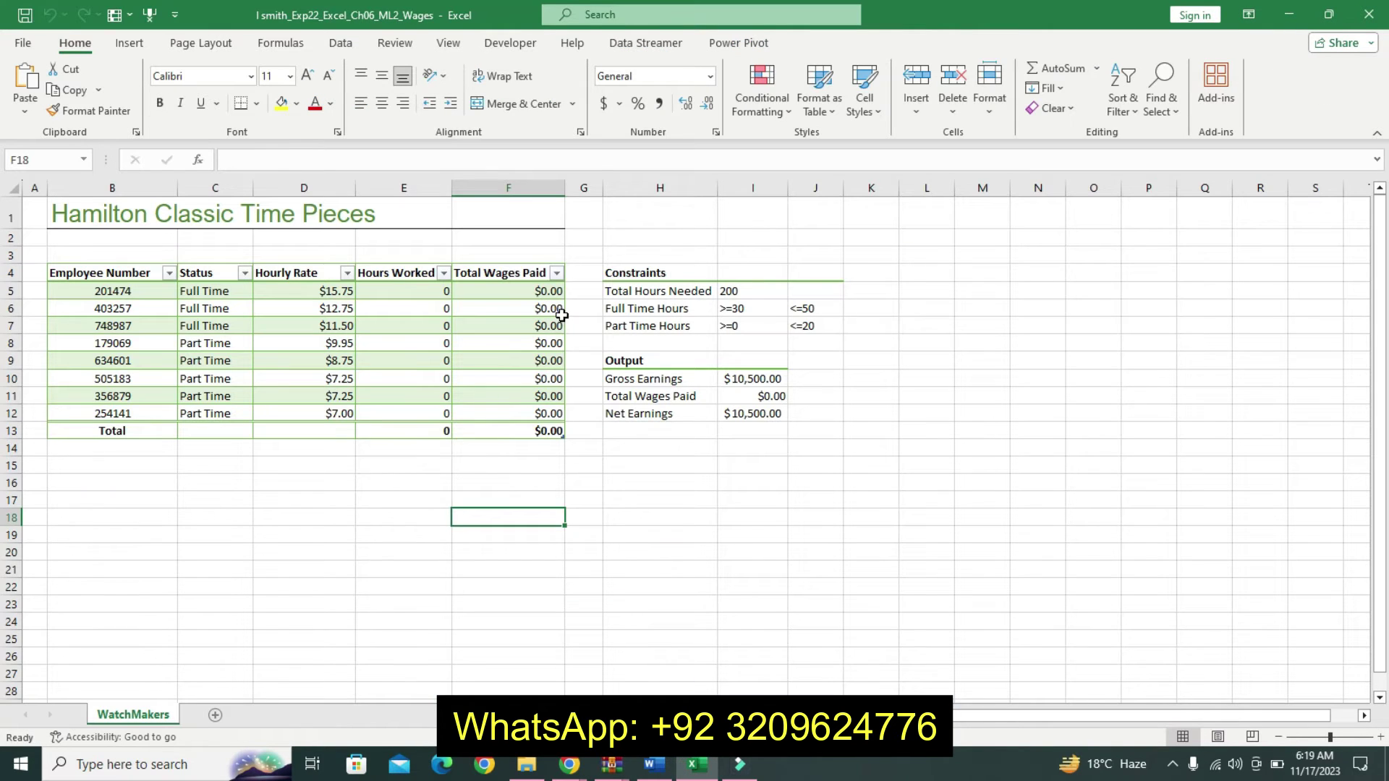
Step: Select I10:I11 through the Name Box and start Define Name, then cancel it
{"action": "left_click", "coordinate": [434, 447]}
{"action": "left_click", "coordinate": [47, 161]}
{"action": "type", "text": "I10:I11"}
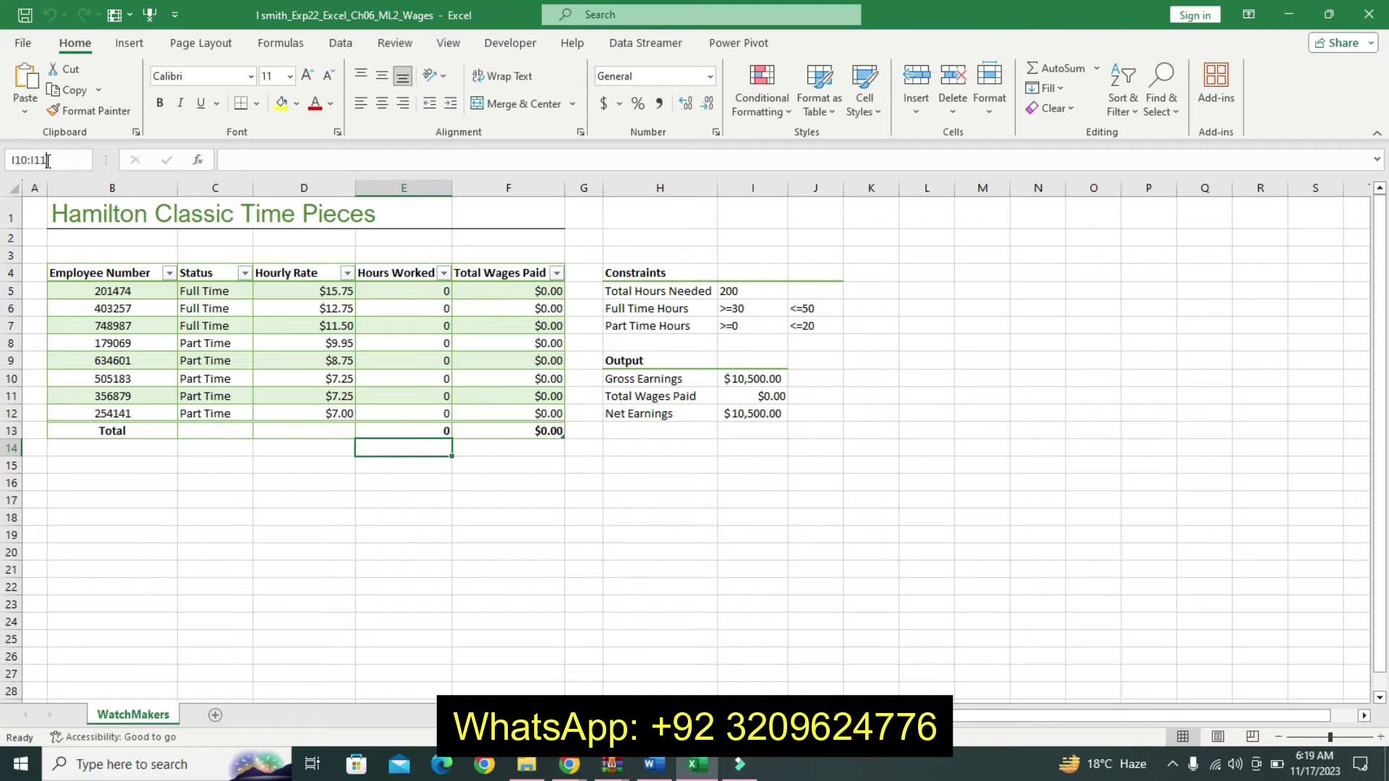
{"action": "key", "text": "Return"}
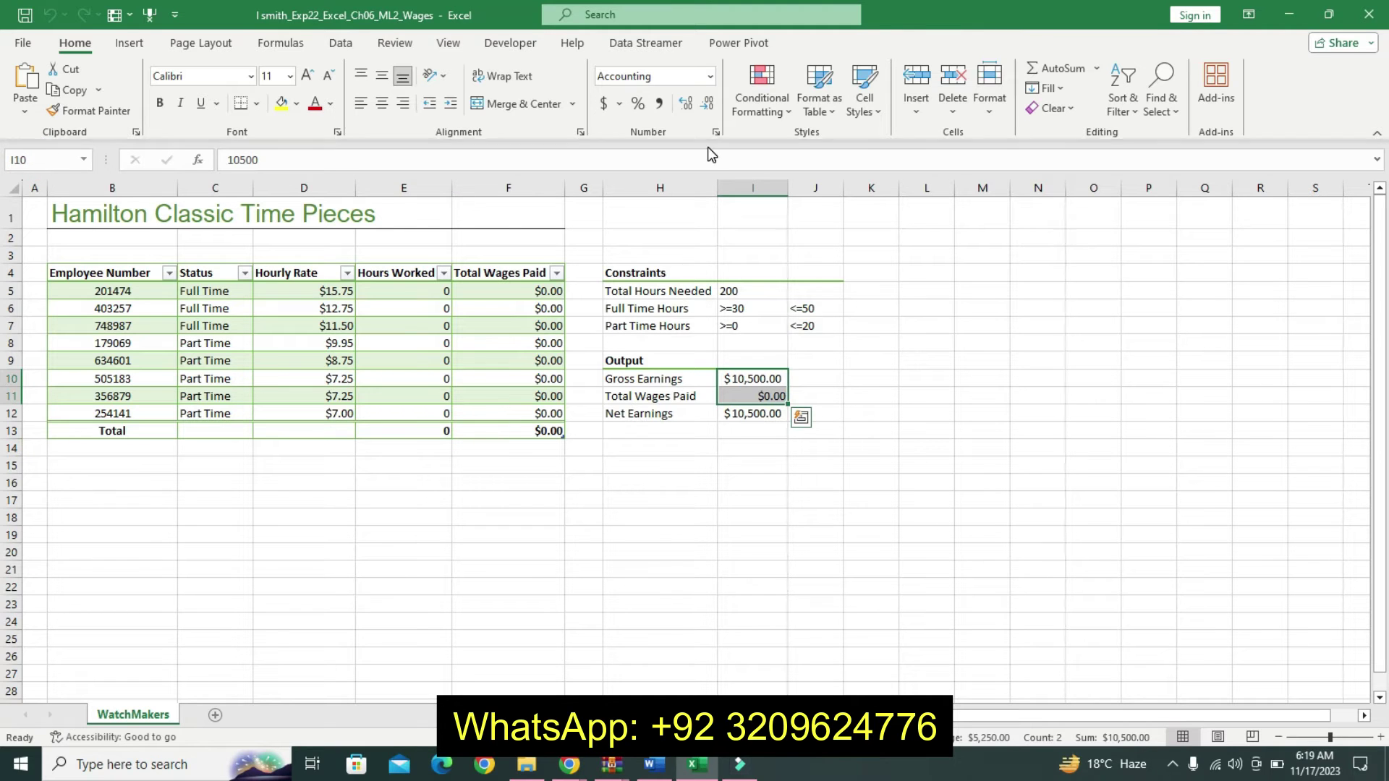
{"action": "left_click", "coordinate": [341, 44]}
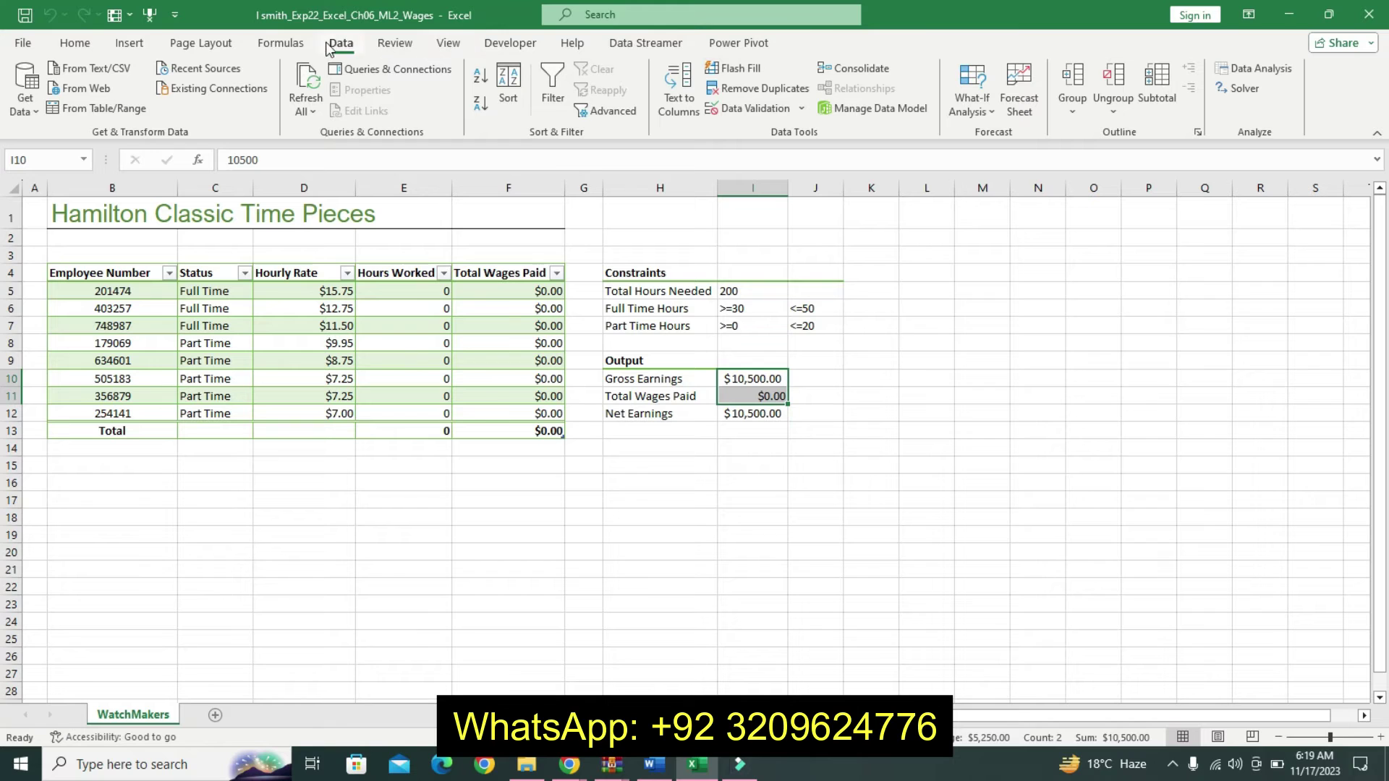
{"action": "left_click", "coordinate": [282, 44]}
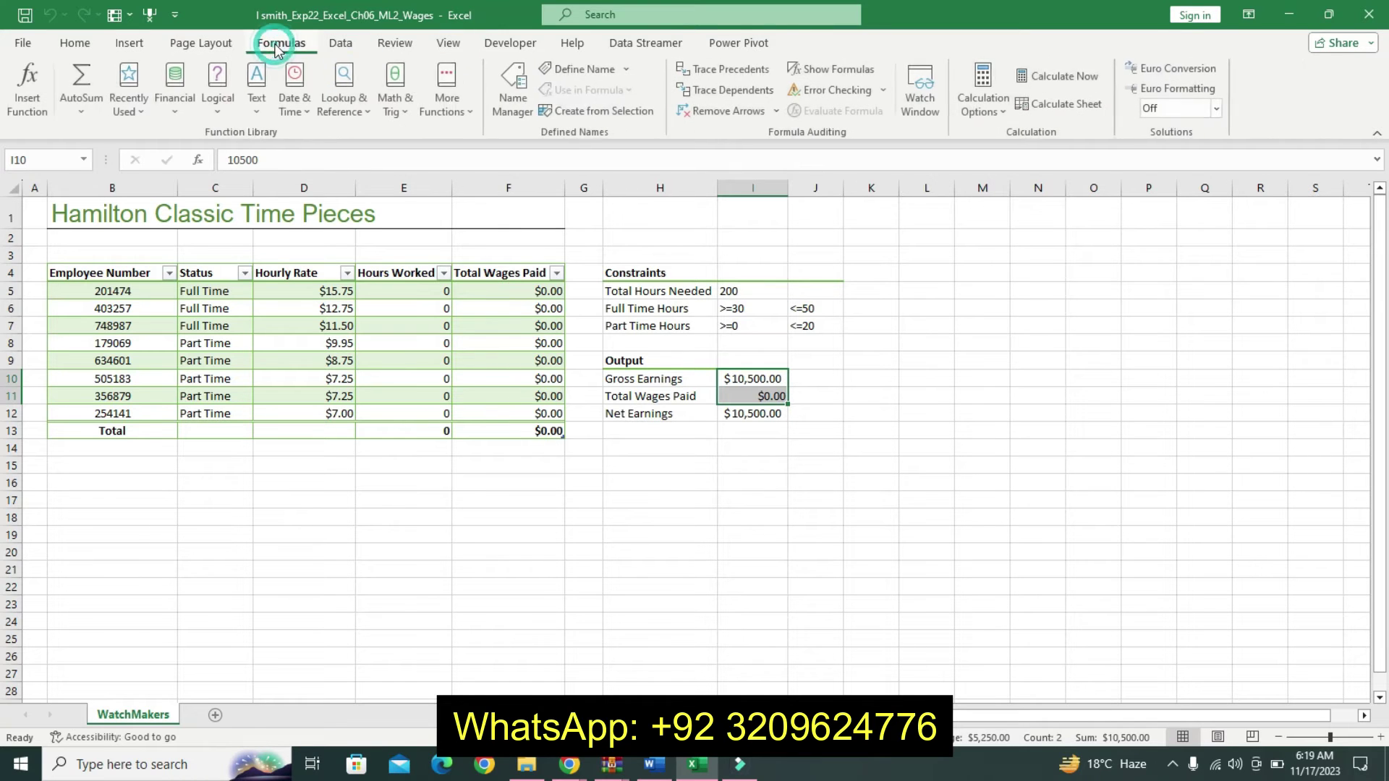
{"action": "left_click", "coordinate": [587, 70]}
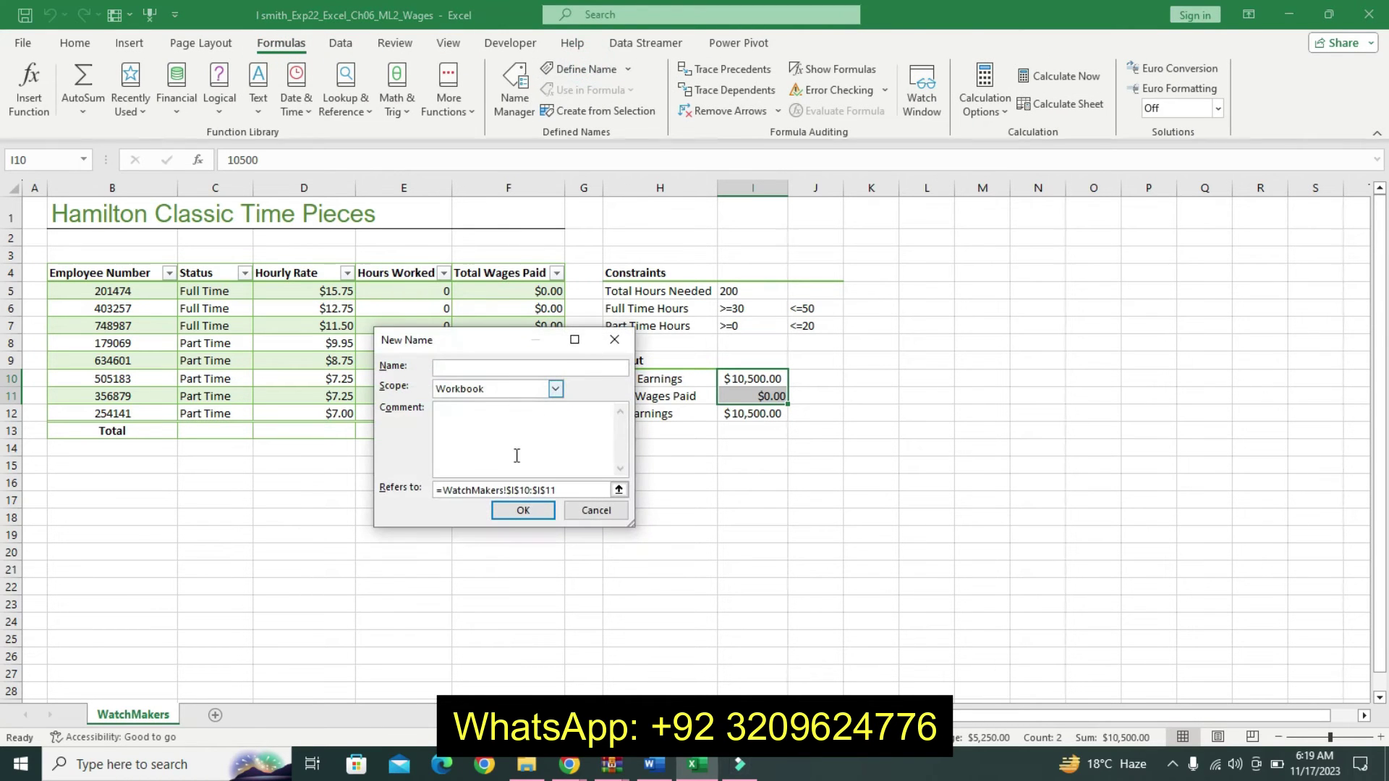
{"action": "left_click", "coordinate": [615, 340]}
Step: Define the name Gross_Earnings for I10 and Total_Wages_Paid for I11
{"action": "left_click", "coordinate": [756, 379]}
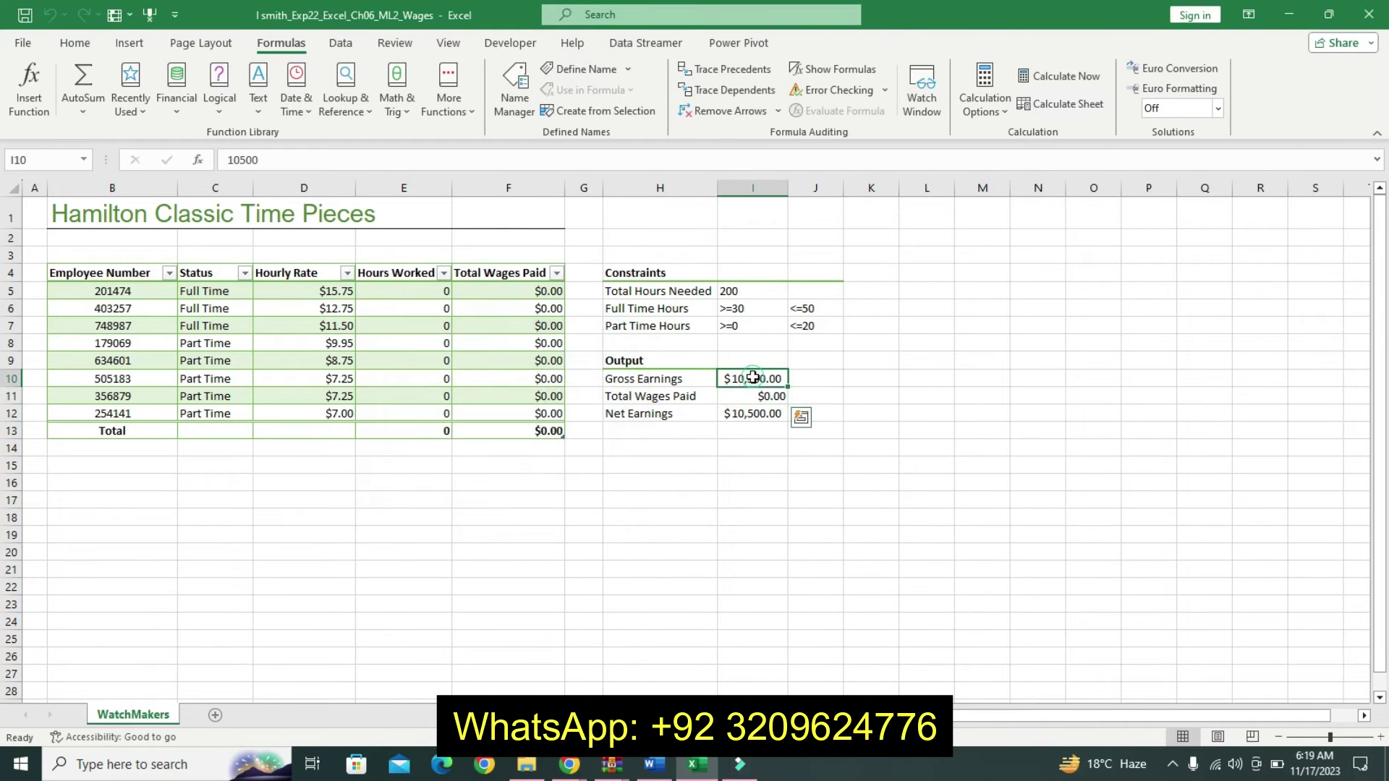
{"action": "left_click", "coordinate": [586, 70]}
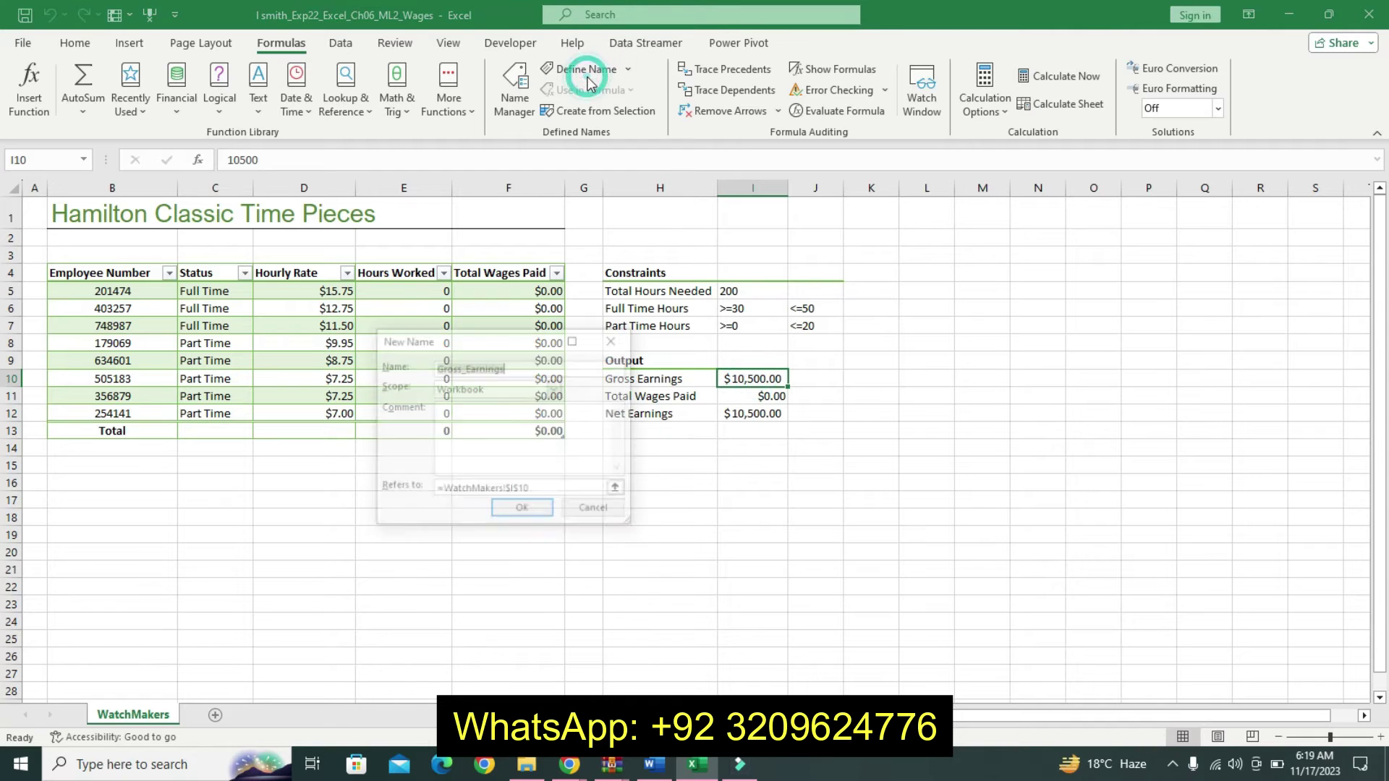
{"action": "left_click", "coordinate": [523, 510]}
{"action": "left_click", "coordinate": [752, 396]}
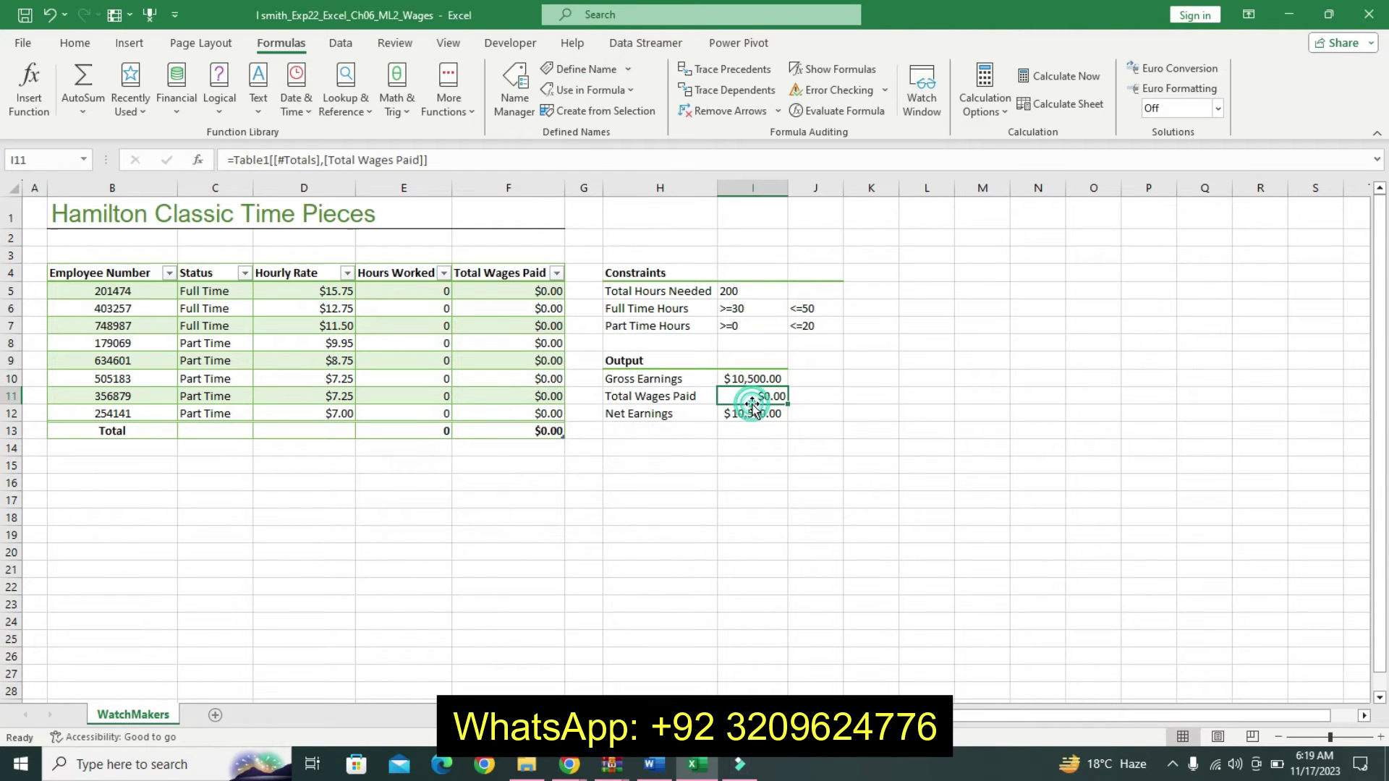
{"action": "left_click", "coordinate": [587, 70]}
{"action": "left_click", "coordinate": [523, 511]}
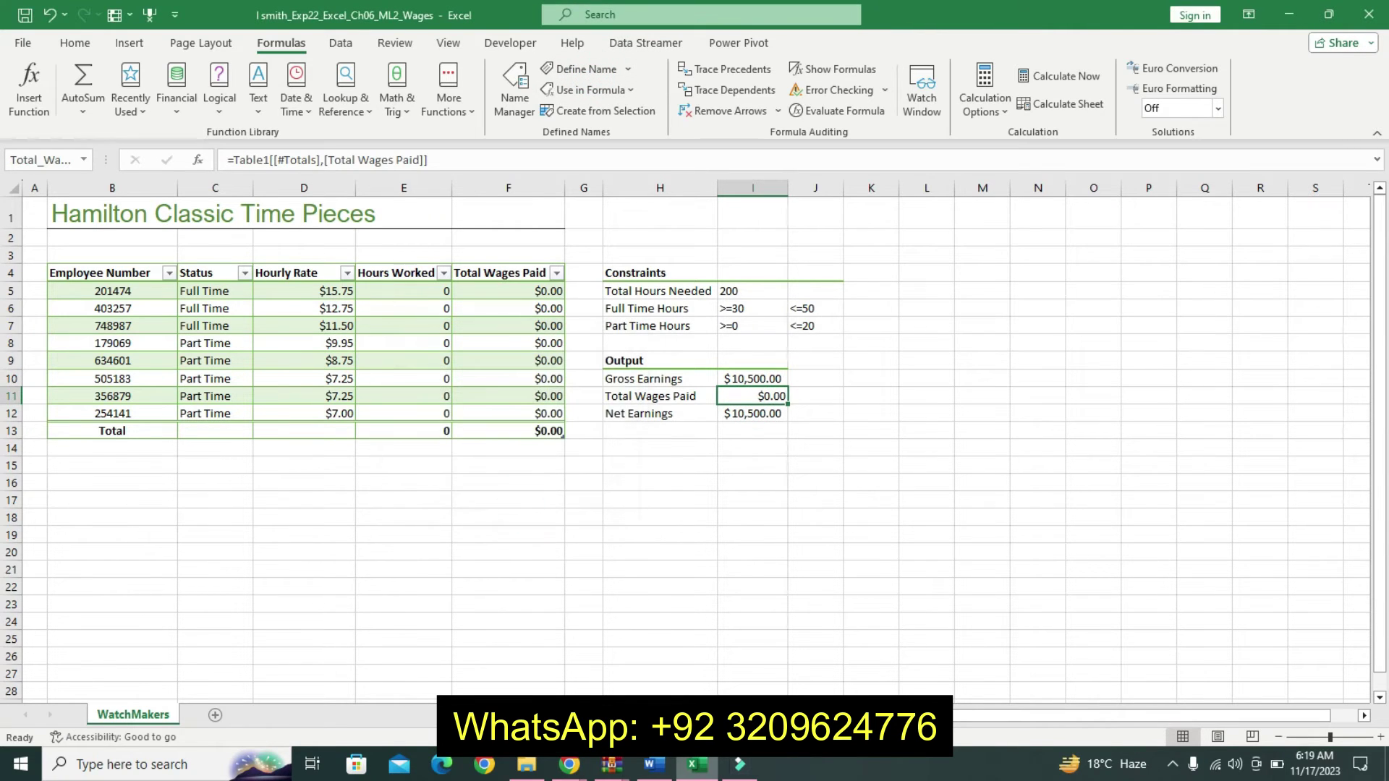
Step: Revert step 2 to plain text and make step 3 11 pt, bold and cyan-highlighted
{"action": "key", "text": "alt+Tab"}
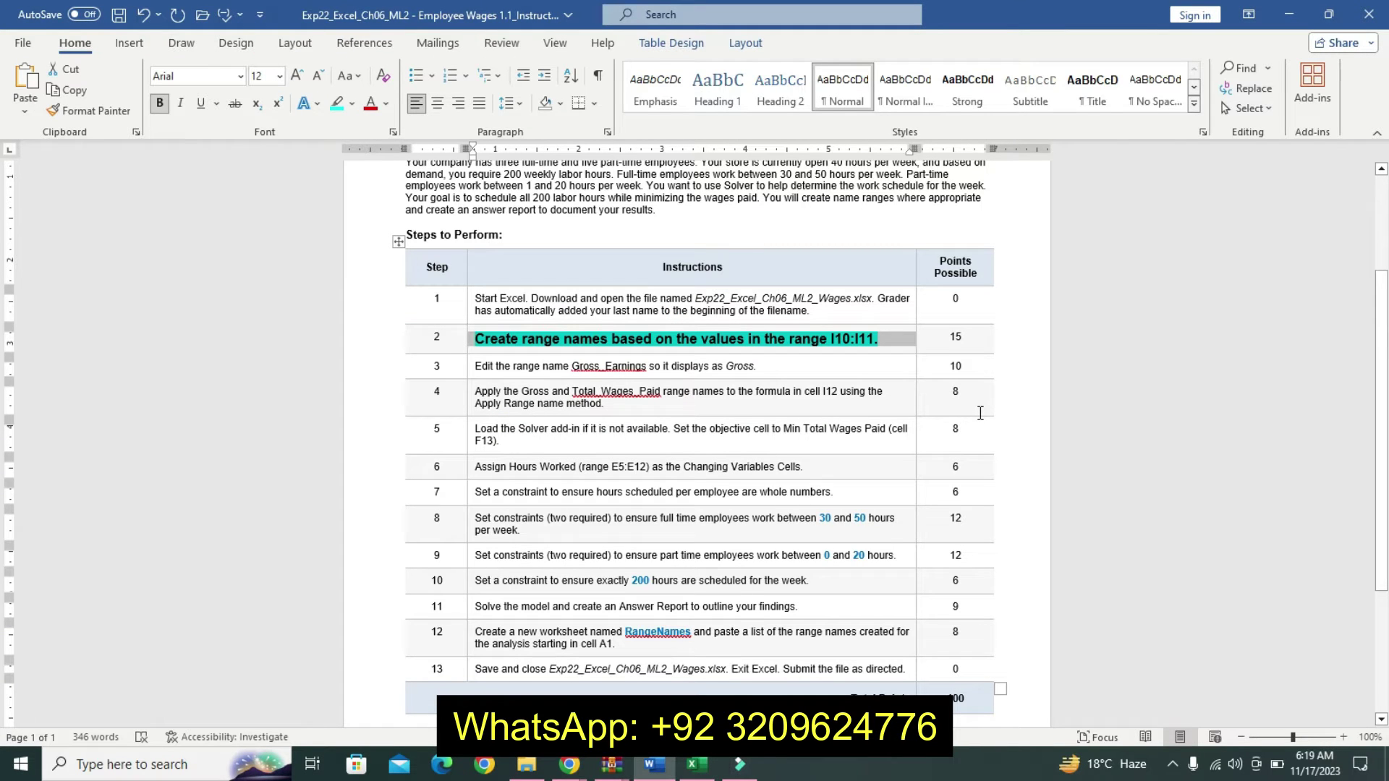
{"action": "key", "text": "ctrl+z"}
{"action": "key", "text": "ctrl+z"}
{"action": "key", "text": "ctrl+z"}
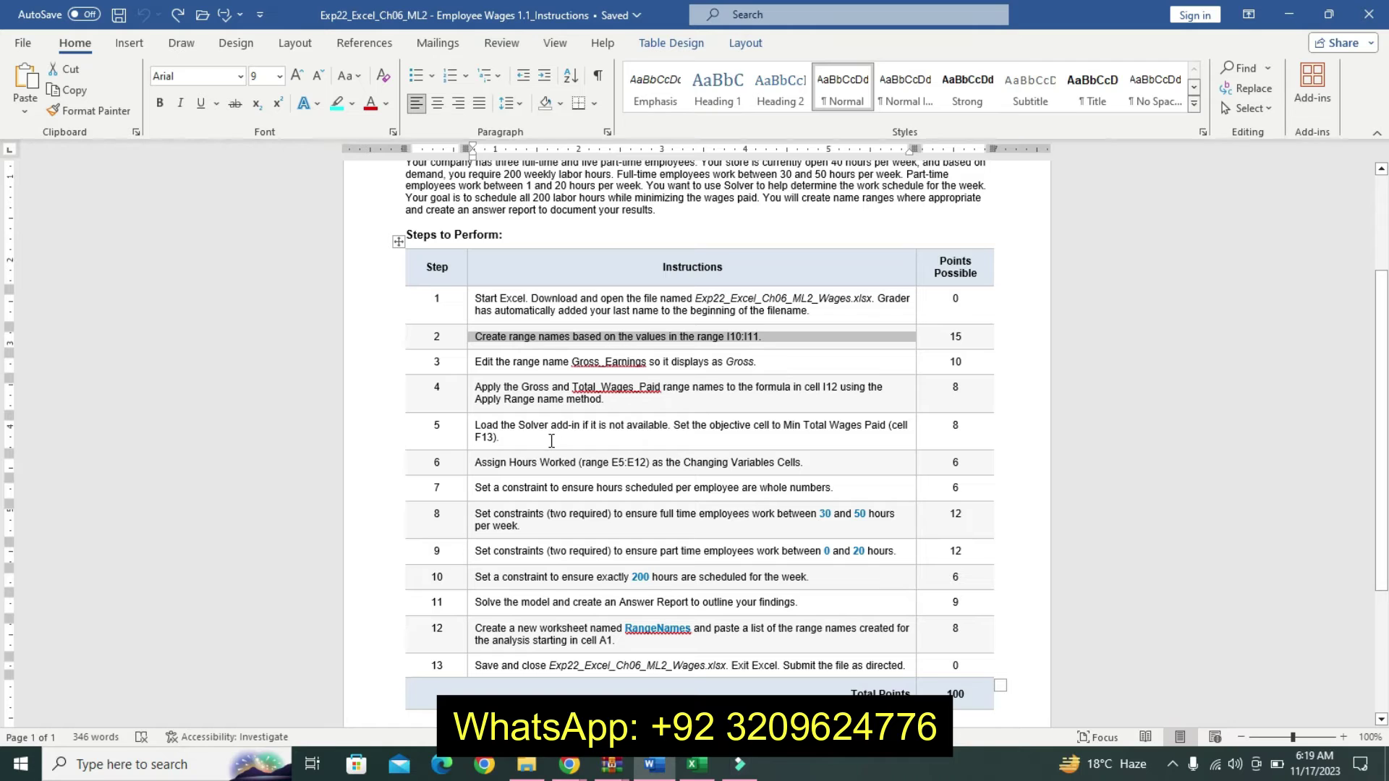
{"action": "left_click", "coordinate": [472, 362]}
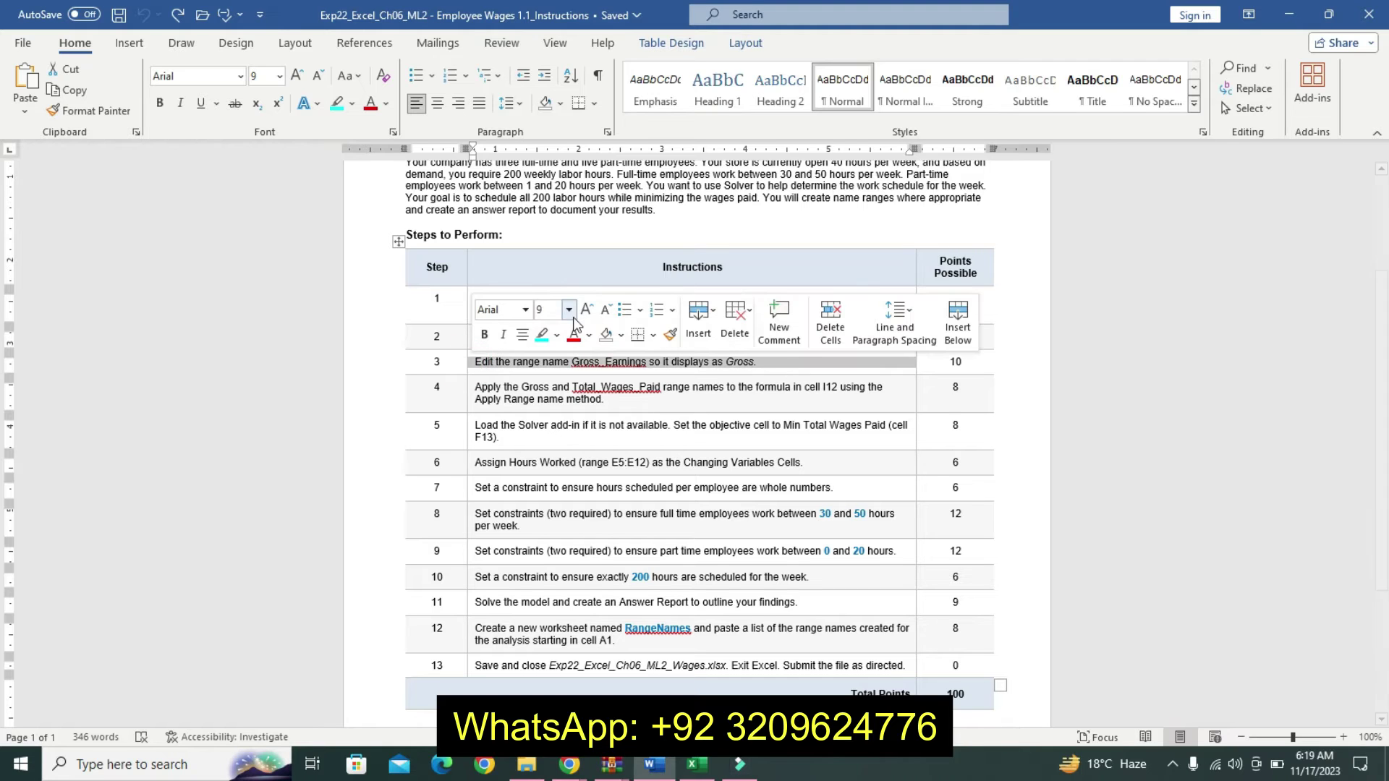
{"action": "left_click", "coordinate": [569, 310]}
{"action": "left_click", "coordinate": [555, 392]}
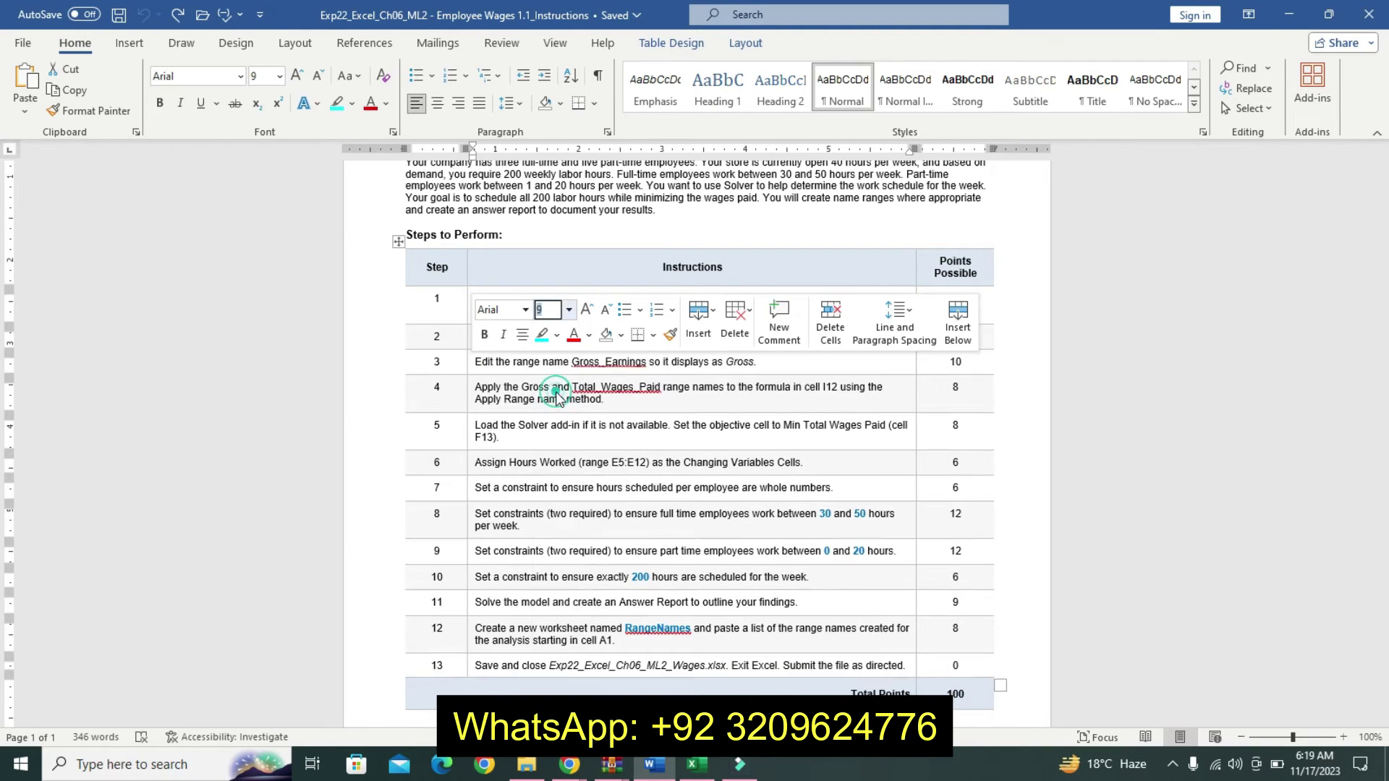
{"action": "type", "text": "11"}
{"action": "left_click", "coordinate": [484, 334]}
{"action": "left_click", "coordinate": [542, 334]}
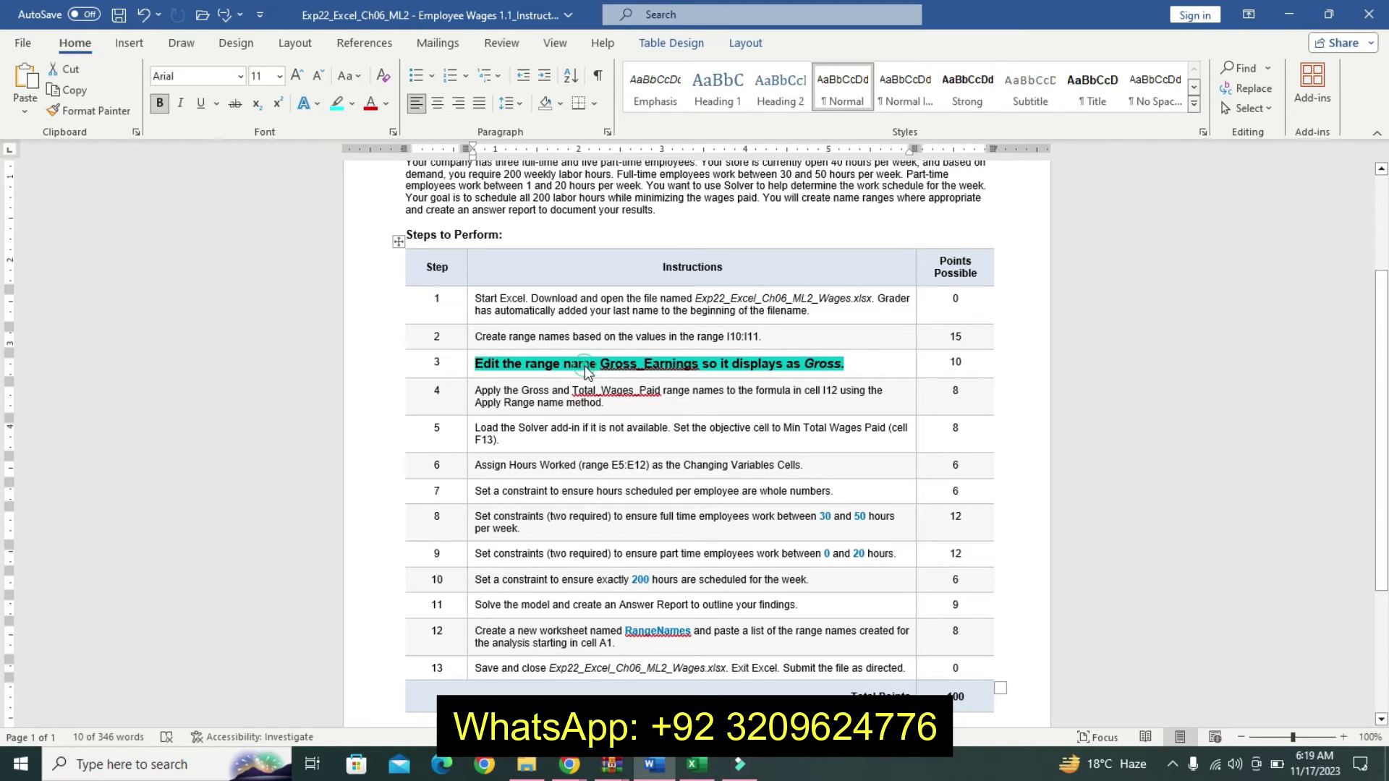
Step: Select and copy the word Gross from step 3
{"action": "left_click", "coordinate": [588, 364]}
{"action": "left_click_drag", "start_coordinate": [804, 364], "coordinate": [841, 364]}
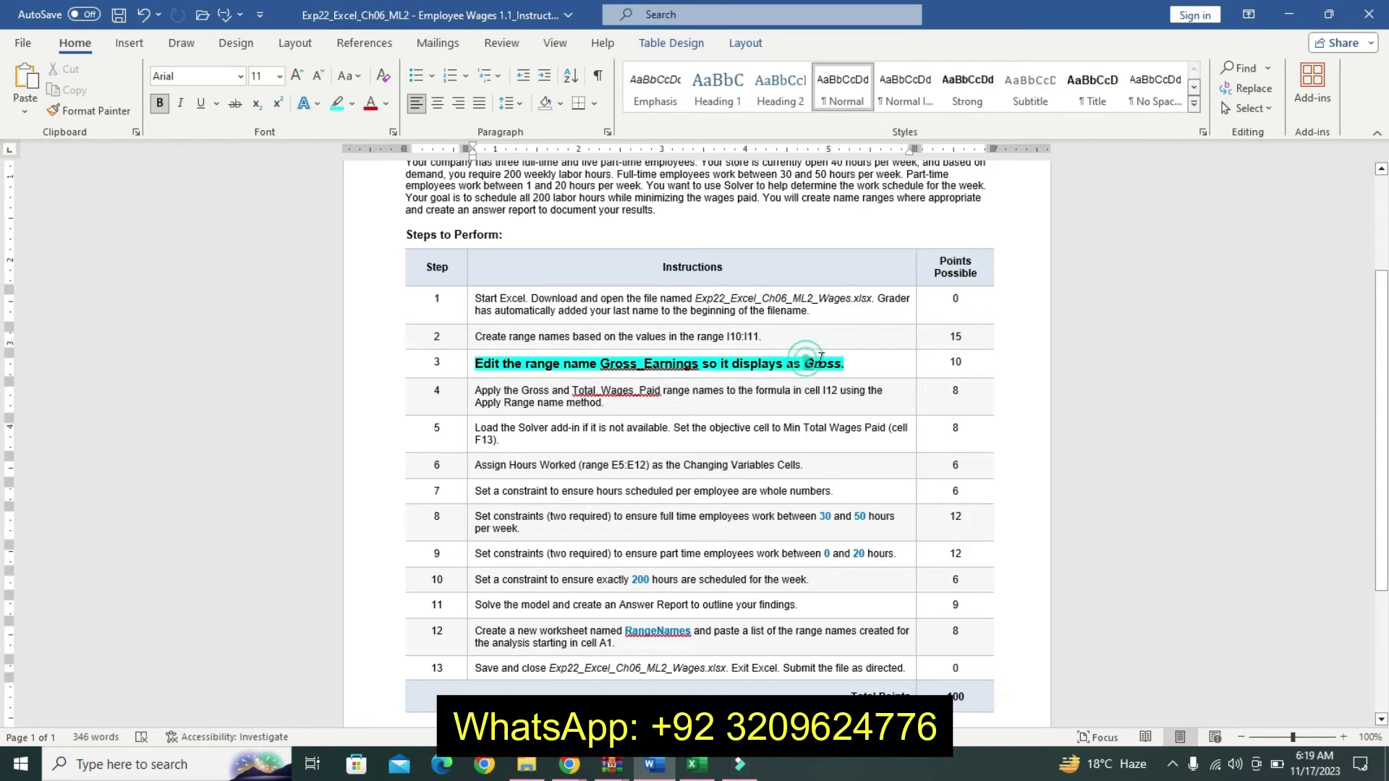
{"action": "key", "text": "ctrl+c"}
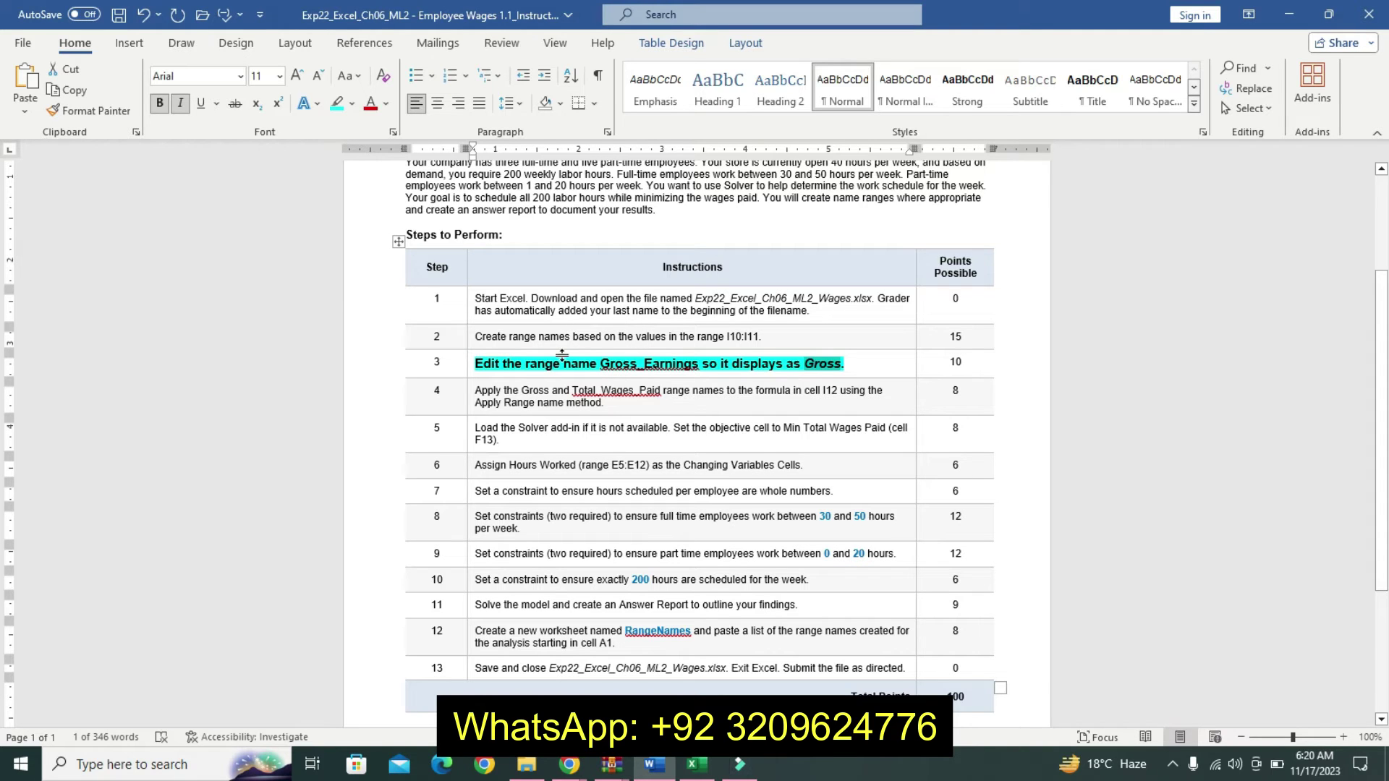
{"action": "left_click", "coordinate": [697, 764]}
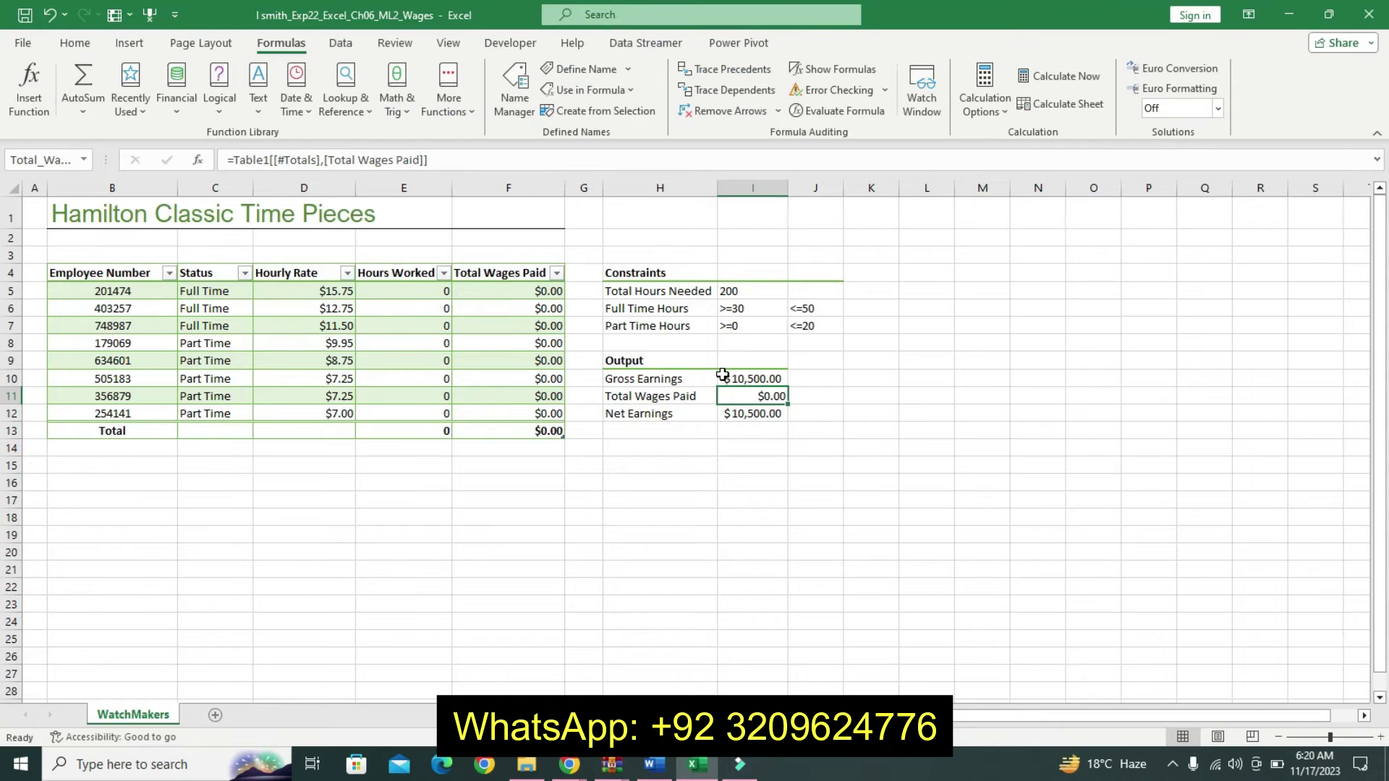
Step: In Name Manager, rename the Gross_Earnings name for cell I10 to Gross
{"action": "left_click", "coordinate": [723, 377]}
{"action": "left_click", "coordinate": [528, 105]}
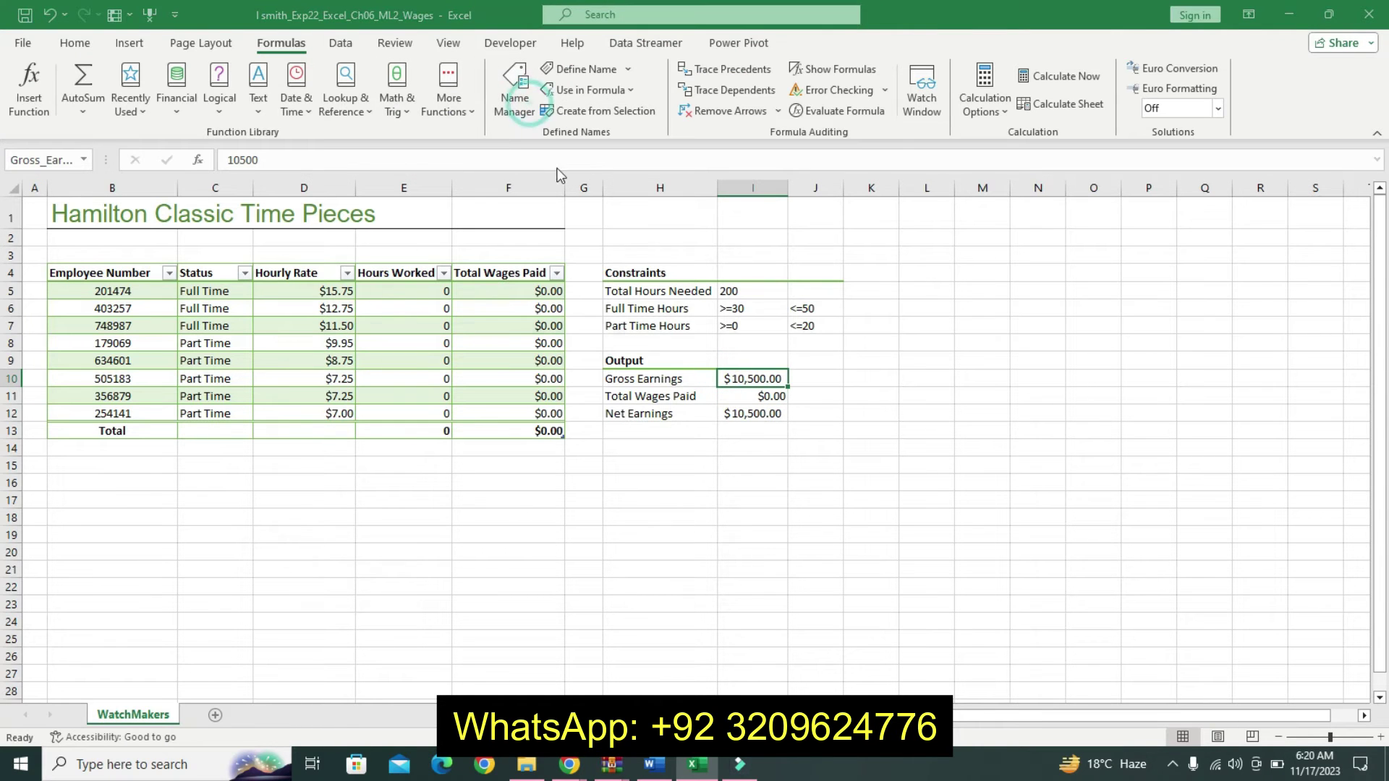
{"action": "left_click", "coordinate": [375, 282]}
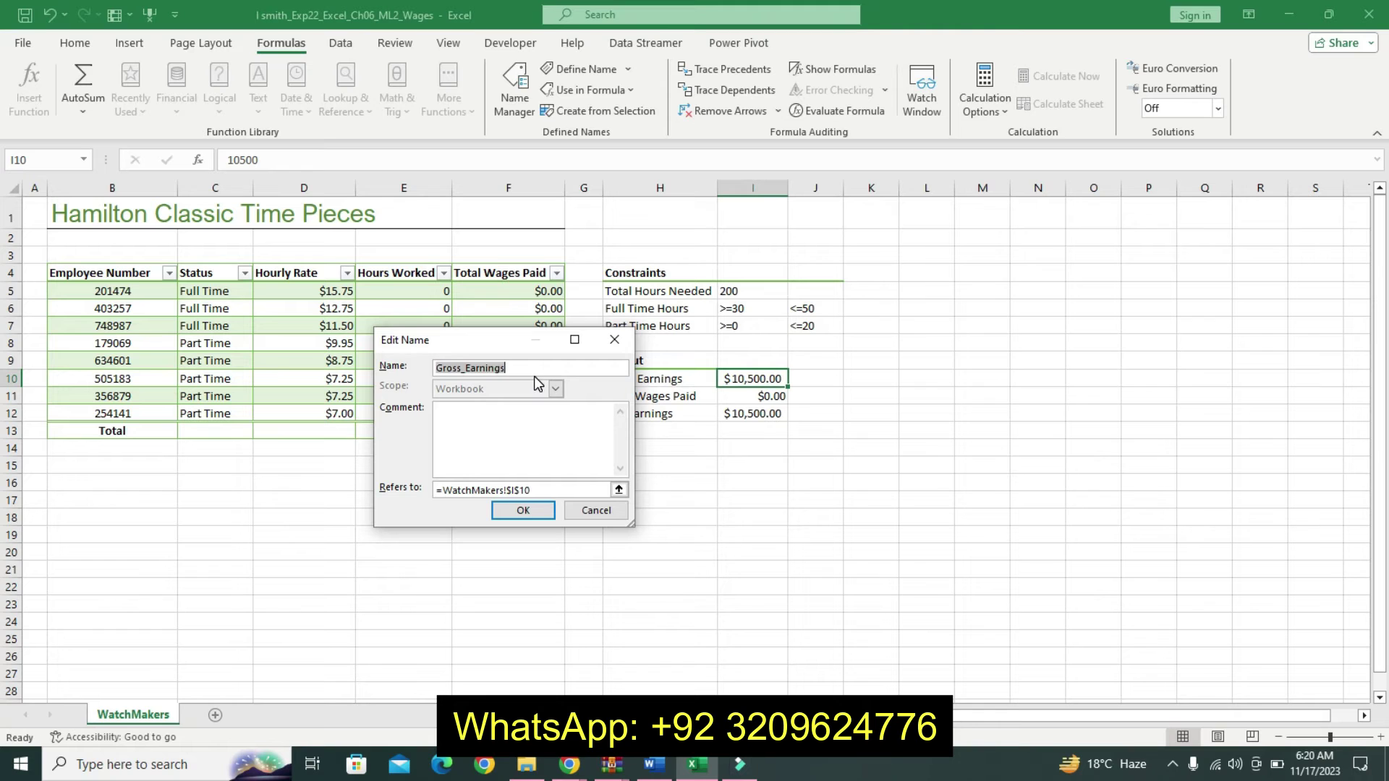
{"action": "type", "text": "Gross"}
{"action": "left_click", "coordinate": [521, 511]}
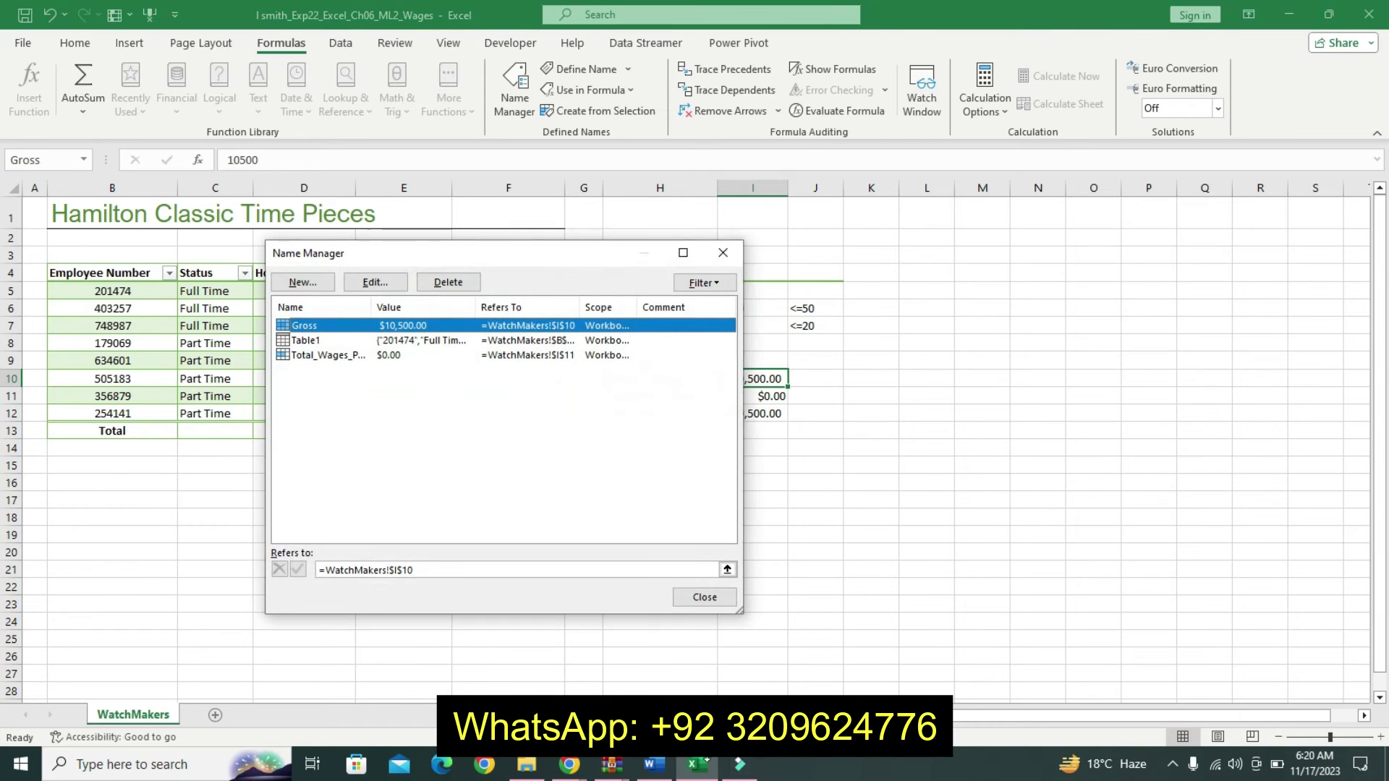
{"action": "left_click", "coordinate": [705, 597]}
{"action": "left_click", "coordinate": [651, 764]}
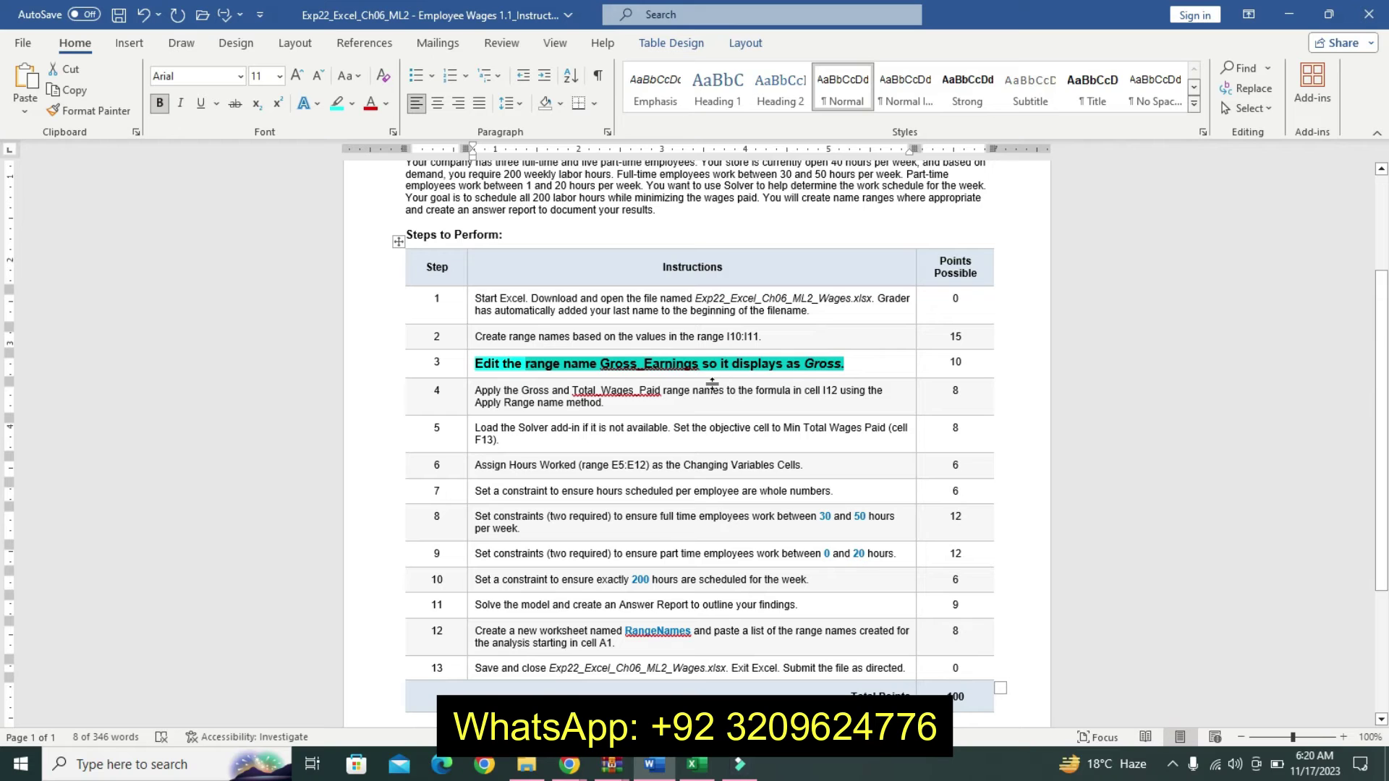
Step: Revert step 3, then make step 4 11 pt, bold and cyan-highlighted and select it
{"action": "key", "text": "ctrl+z"}
{"action": "key", "text": "ctrl+z"}
{"action": "key", "text": "ctrl+z"}
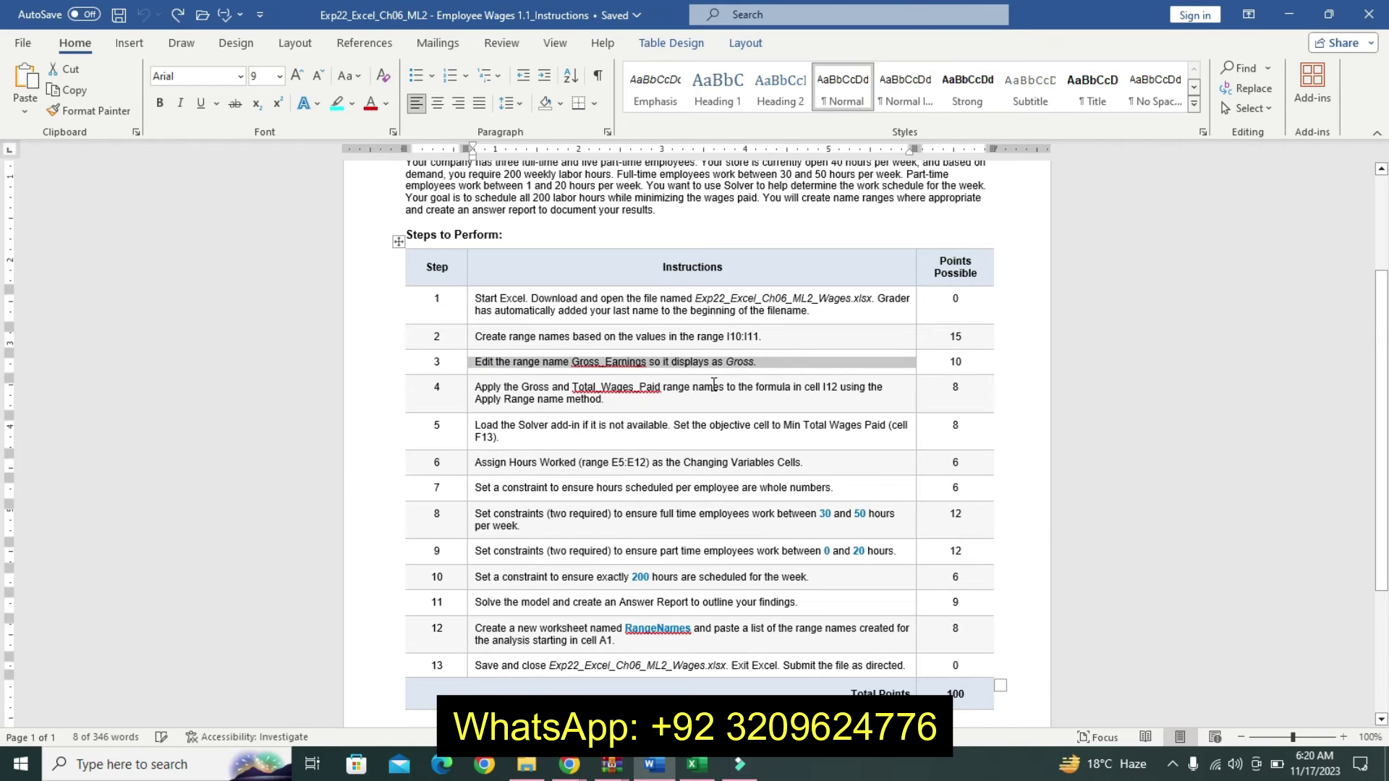
{"action": "left_click", "coordinate": [467, 397]}
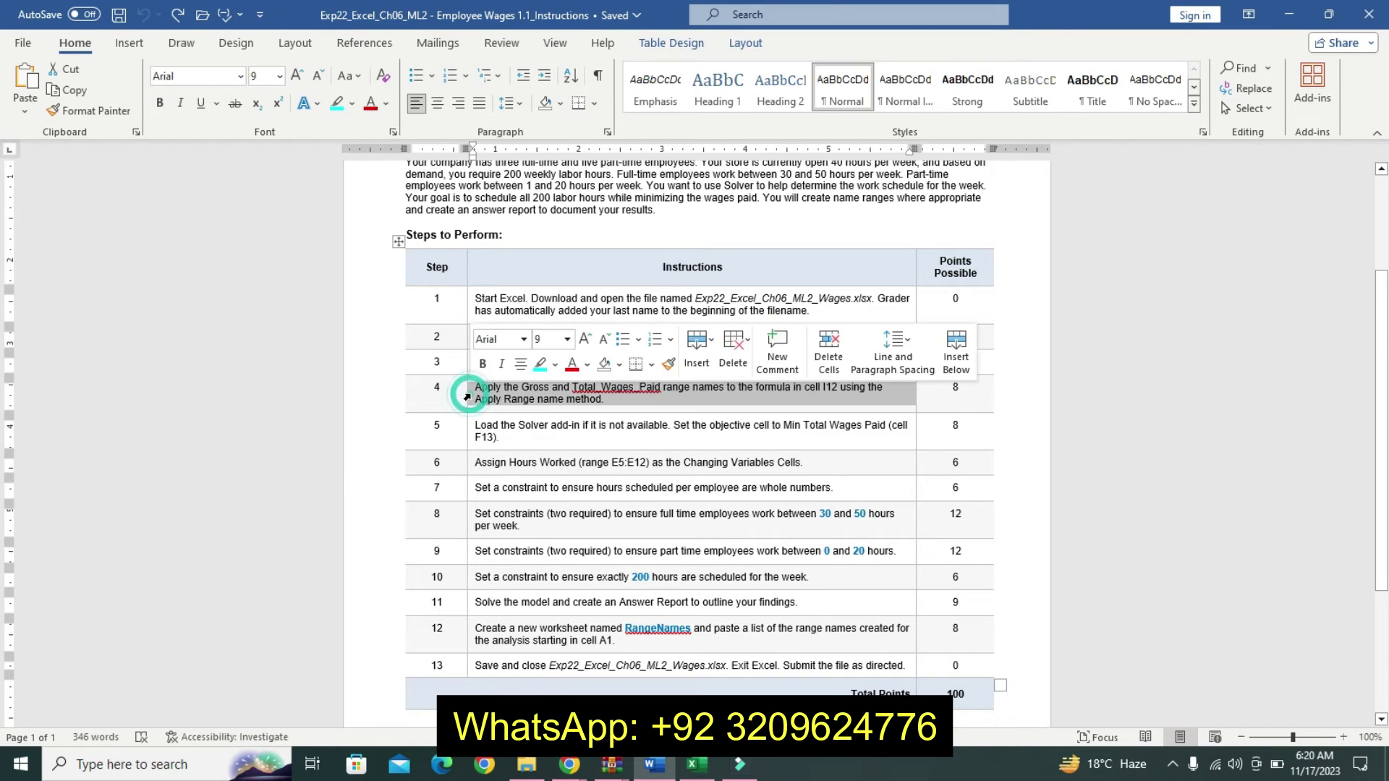
{"action": "left_click", "coordinate": [567, 339]}
{"action": "left_click", "coordinate": [571, 428]}
{"action": "left_click", "coordinate": [482, 364]}
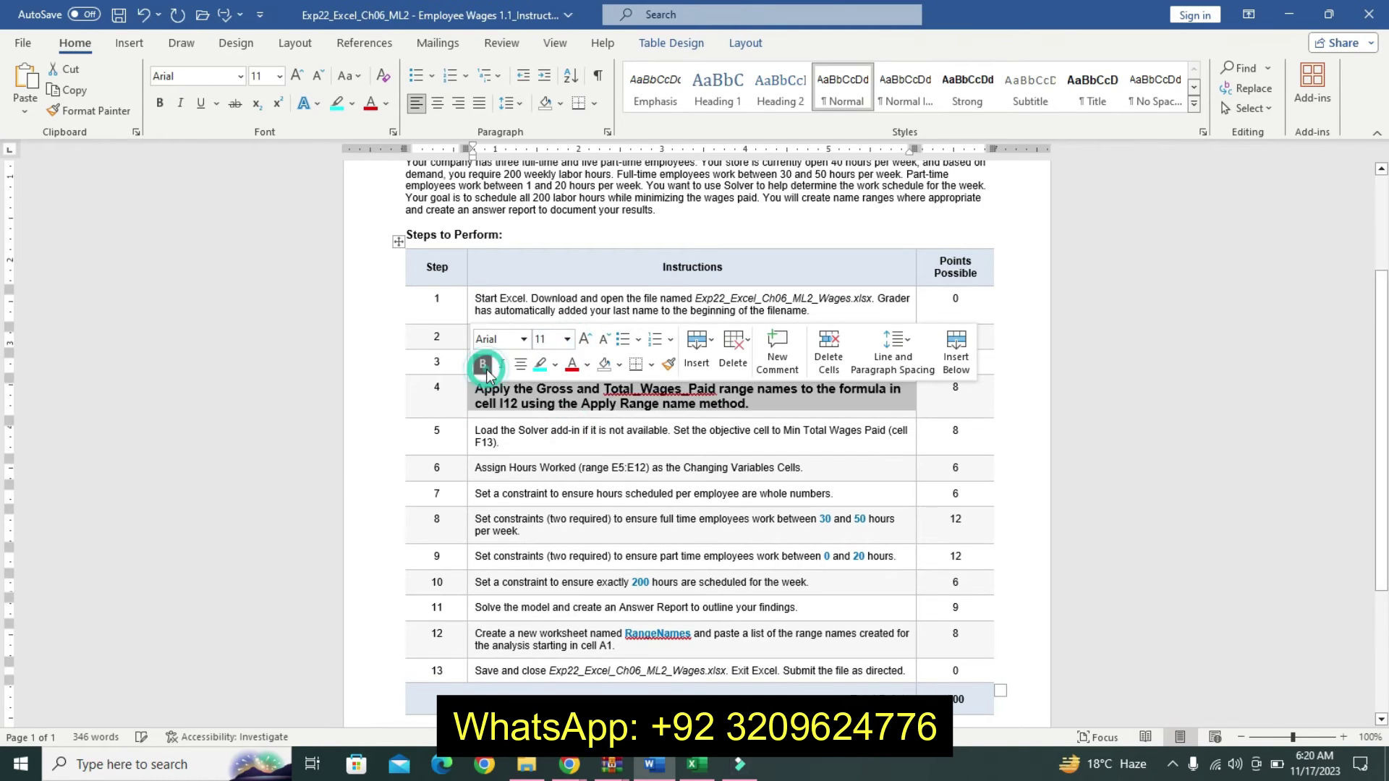
{"action": "left_click", "coordinate": [540, 364]}
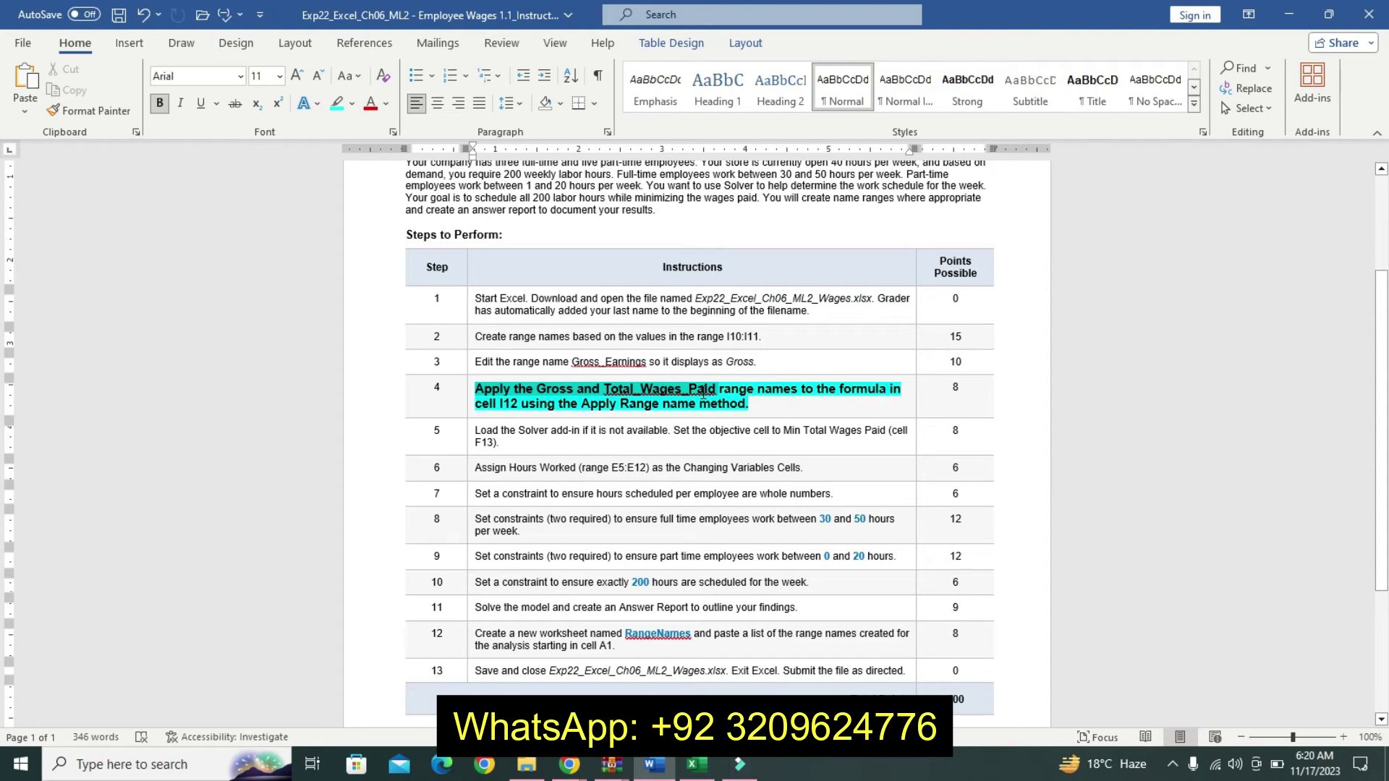
{"action": "triple_click", "coordinate": [894, 389]}
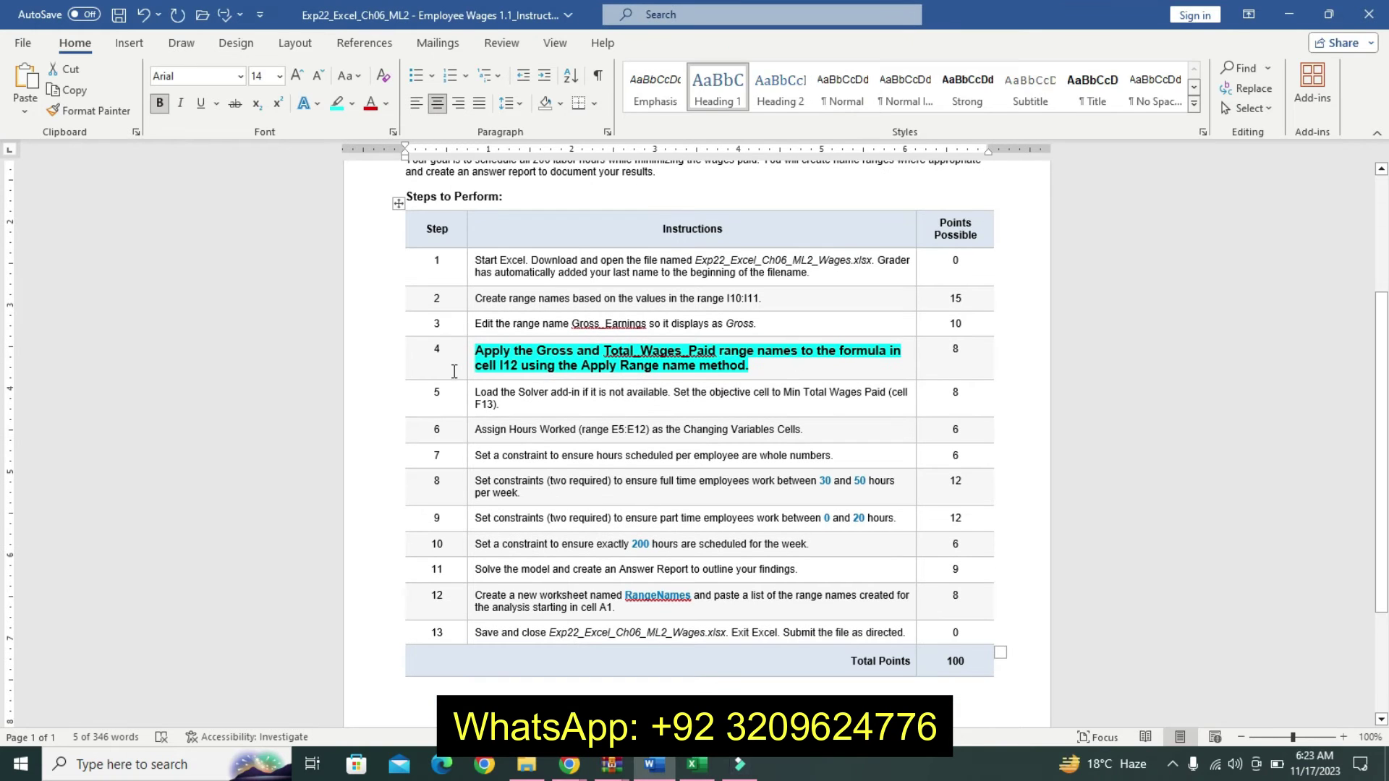
{"action": "left_click_drag", "start_coordinate": [494, 344], "coordinate": [749, 366]}
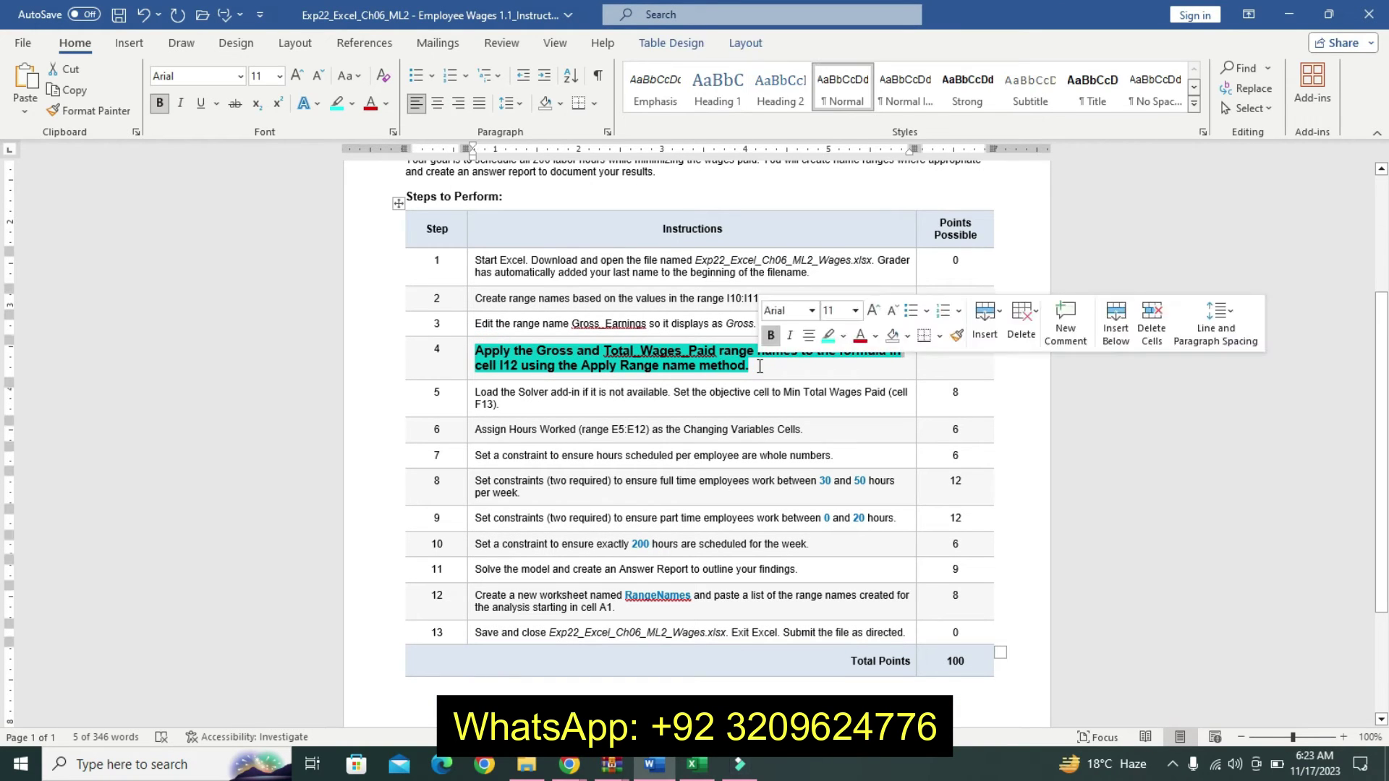
Step: Change I12 from =I10-I11 to =Gross-Total_Wages_Paid, which shows $10,500.00
{"action": "left_click", "coordinate": [692, 768]}
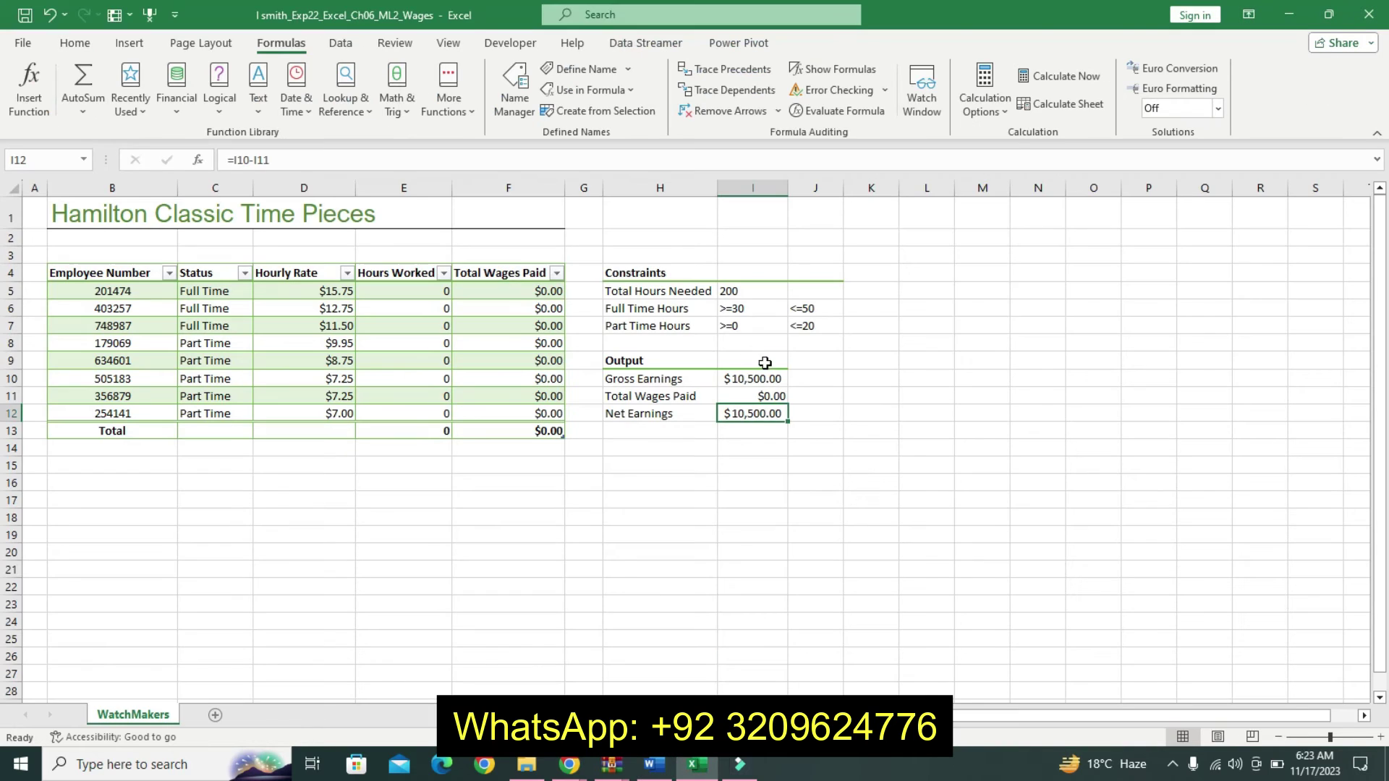
{"action": "left_click", "coordinate": [291, 160]}
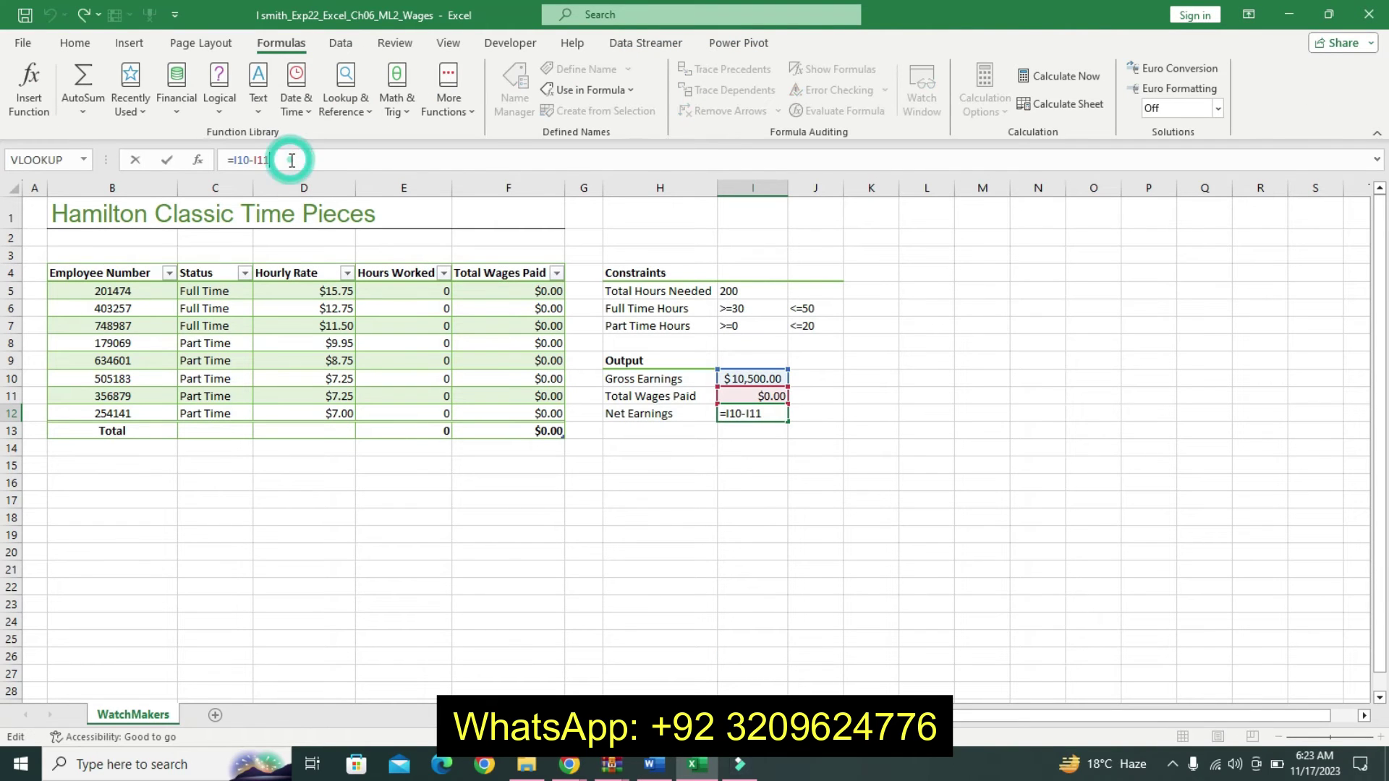
{"action": "key", "text": "BackSpace"}
{"action": "key", "text": "BackSpace"}
{"action": "key", "text": "BackSpace"}
{"action": "key", "text": "BackSpace"}
{"action": "key", "text": "BackSpace"}
{"action": "key", "text": "BackSpace"}
{"action": "key", "text": "BackSpace"}
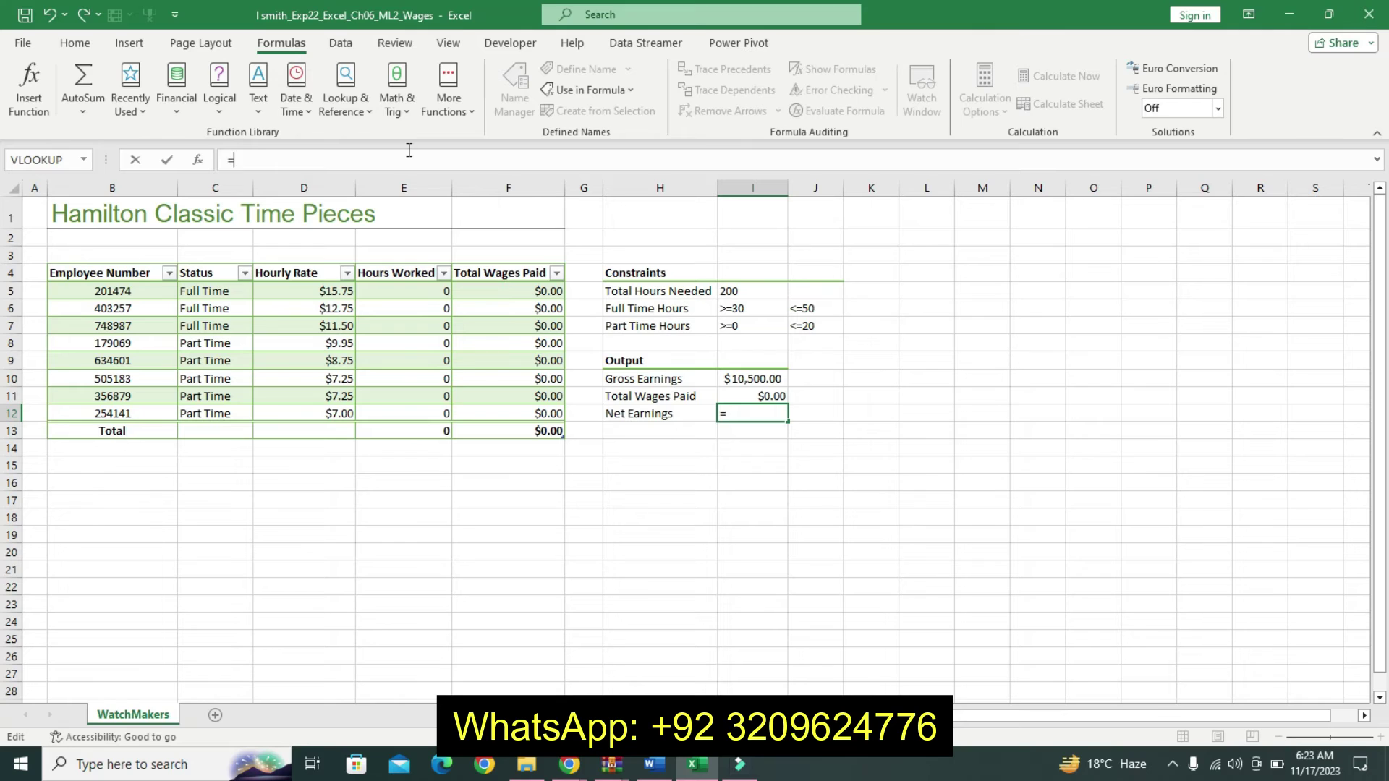
{"action": "type", "text": "gr"}
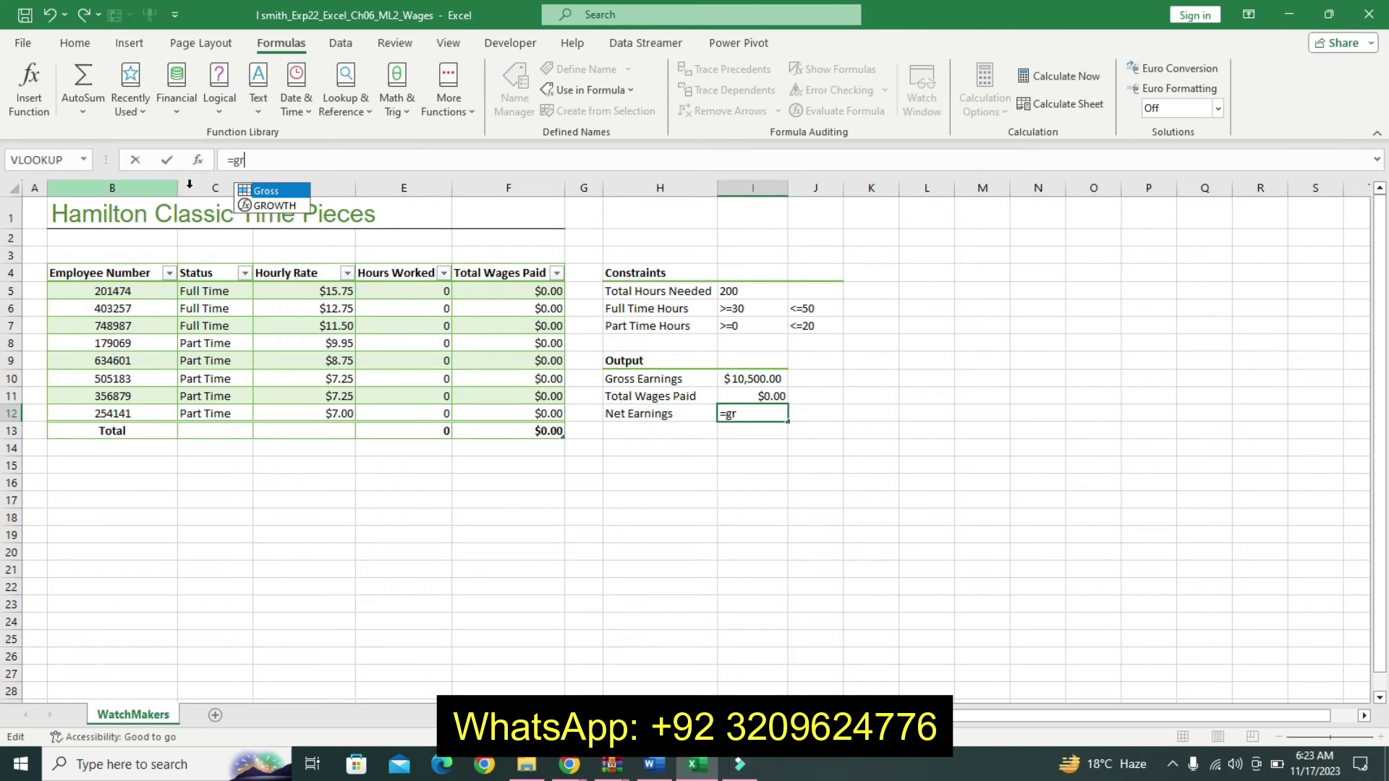
{"action": "double_click", "coordinate": [266, 190]}
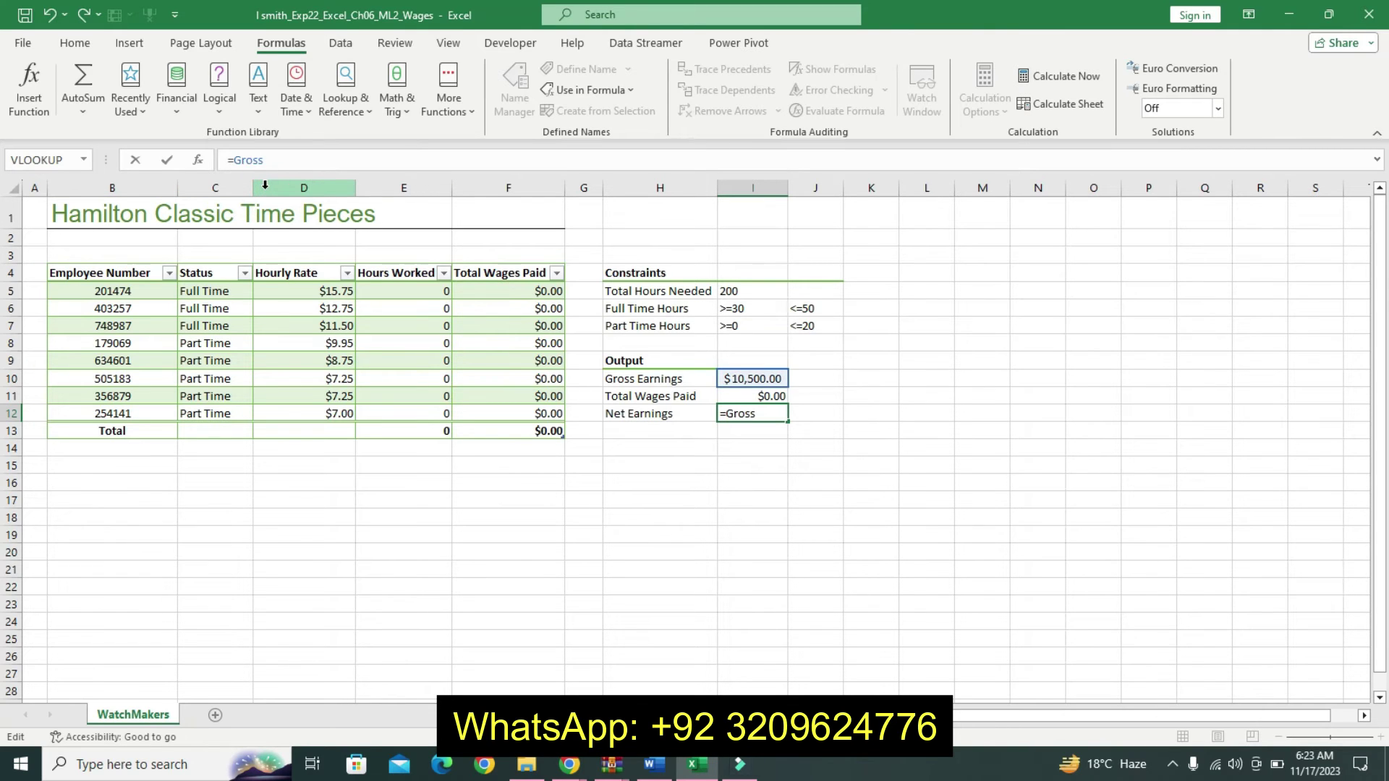
{"action": "type", "text": "_"}
{"action": "key", "text": "BackSpace"}
{"action": "type", "text": "-"}
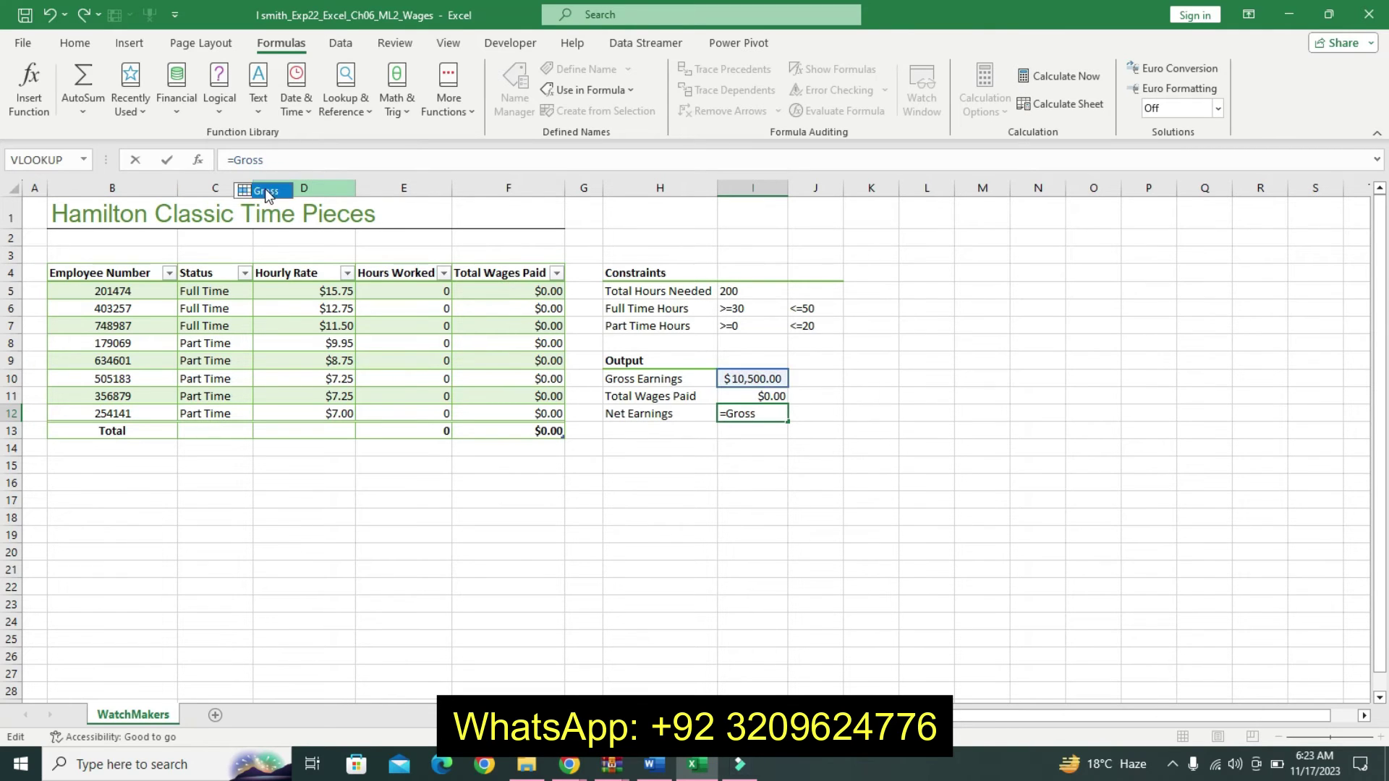
{"action": "type", "text": "t"}
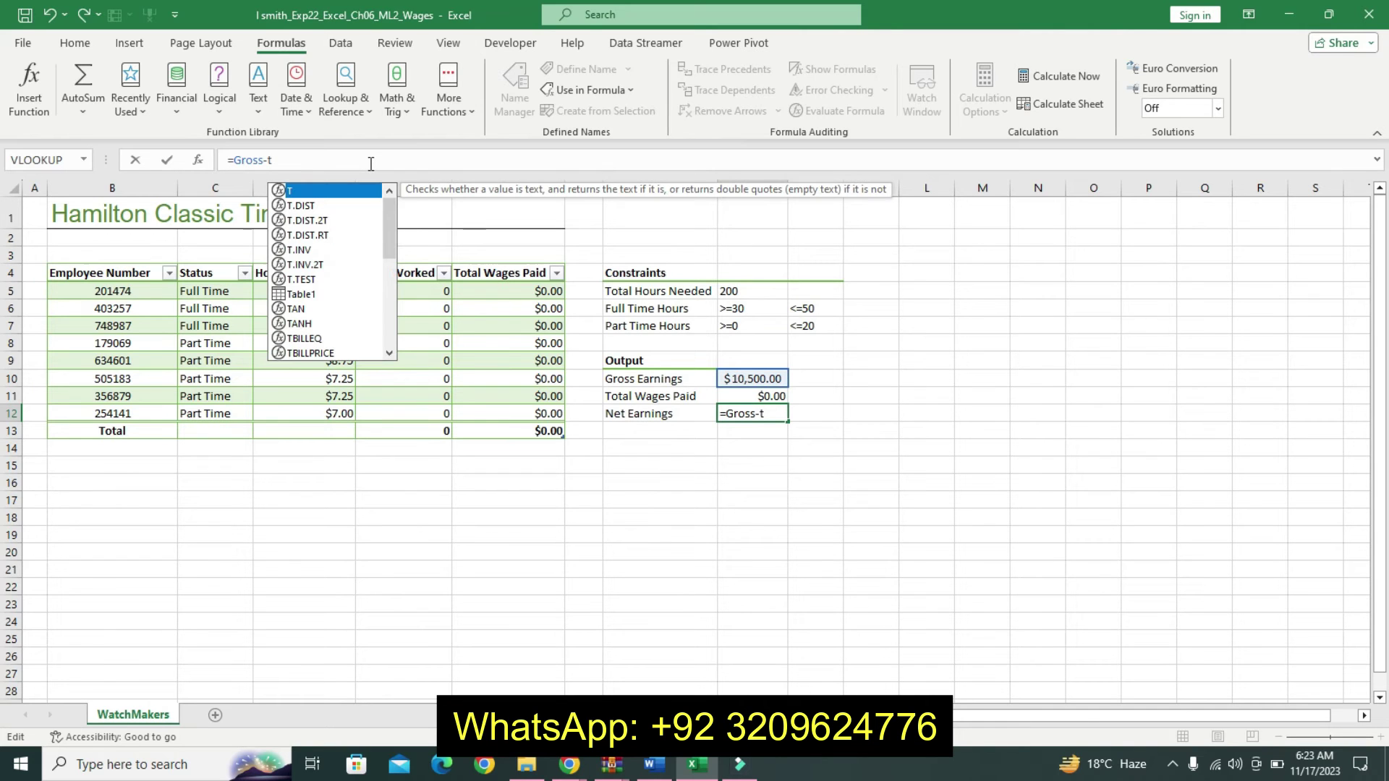
{"action": "type", "text": "ota"}
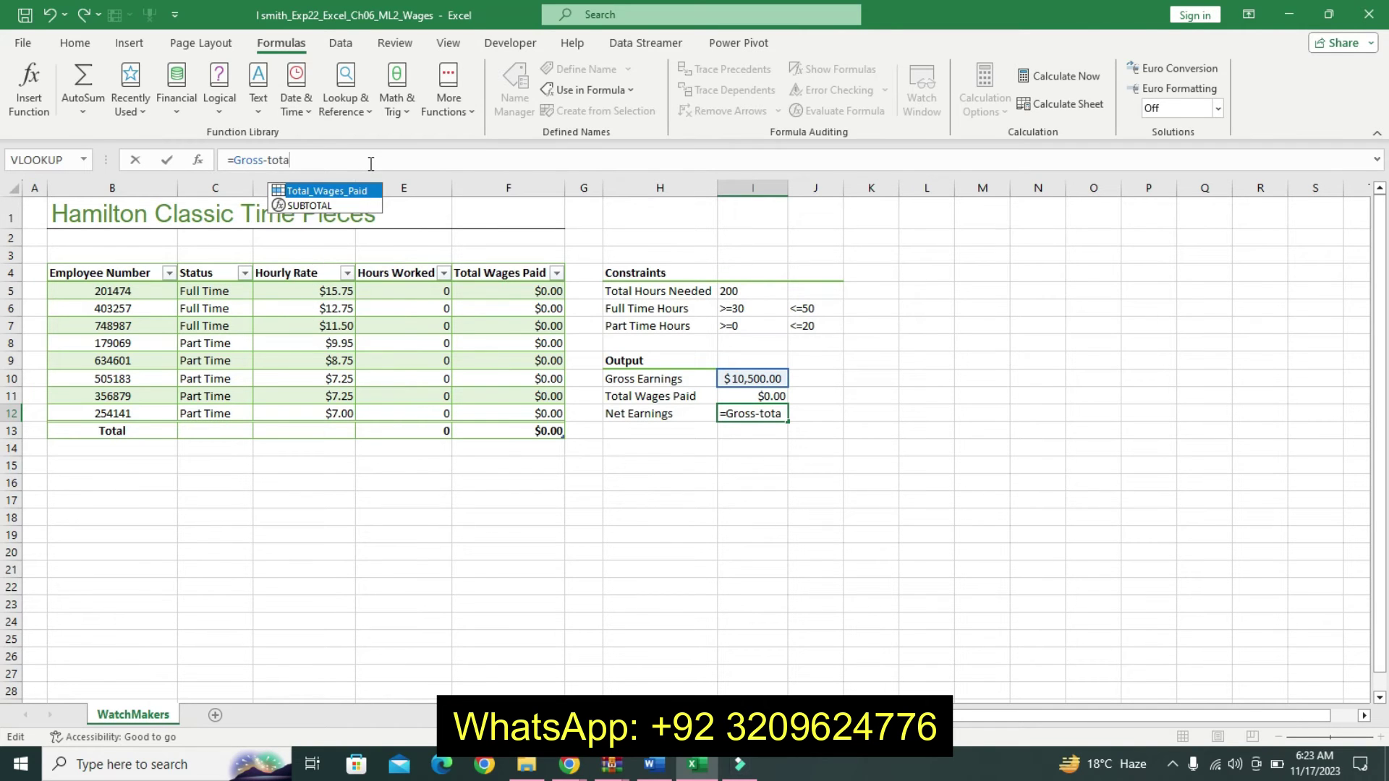
{"action": "double_click", "coordinate": [364, 191]}
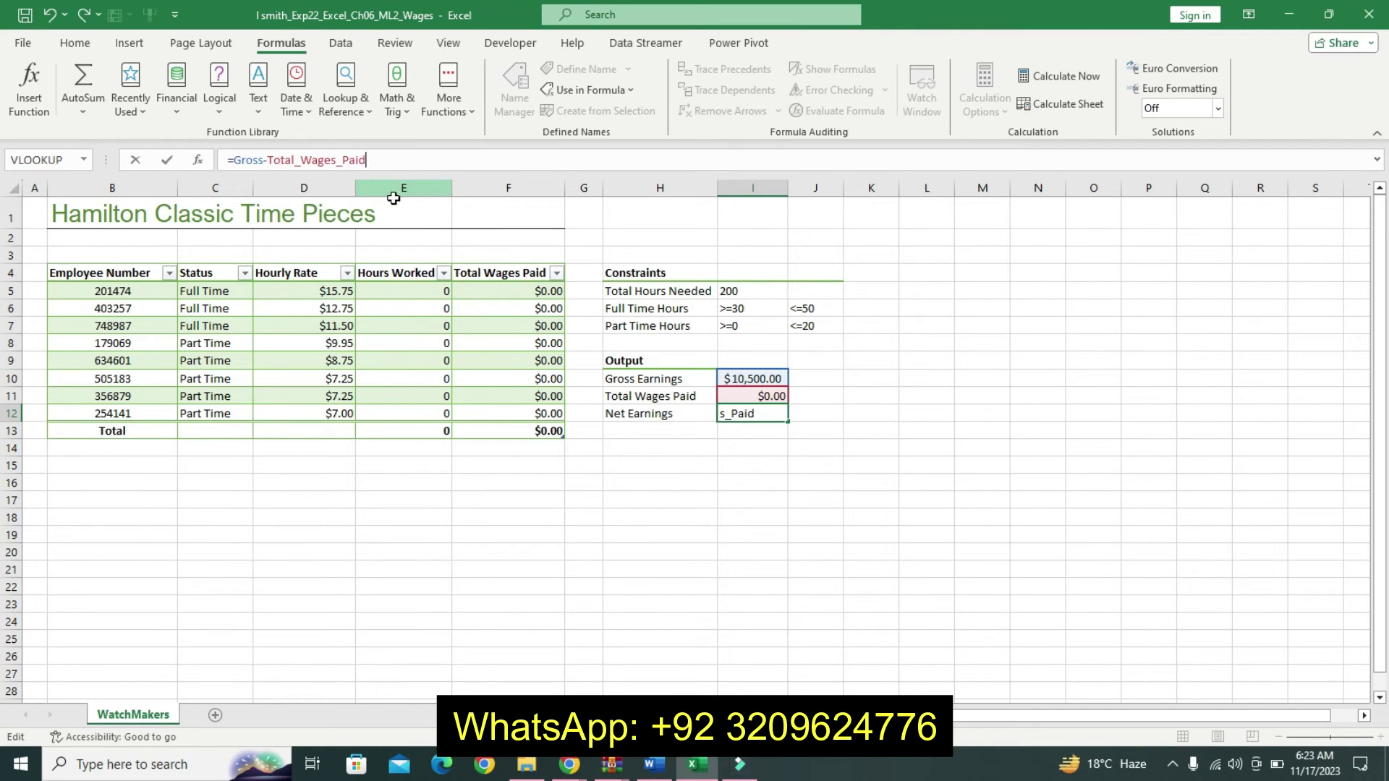
{"action": "key", "text": "Return"}
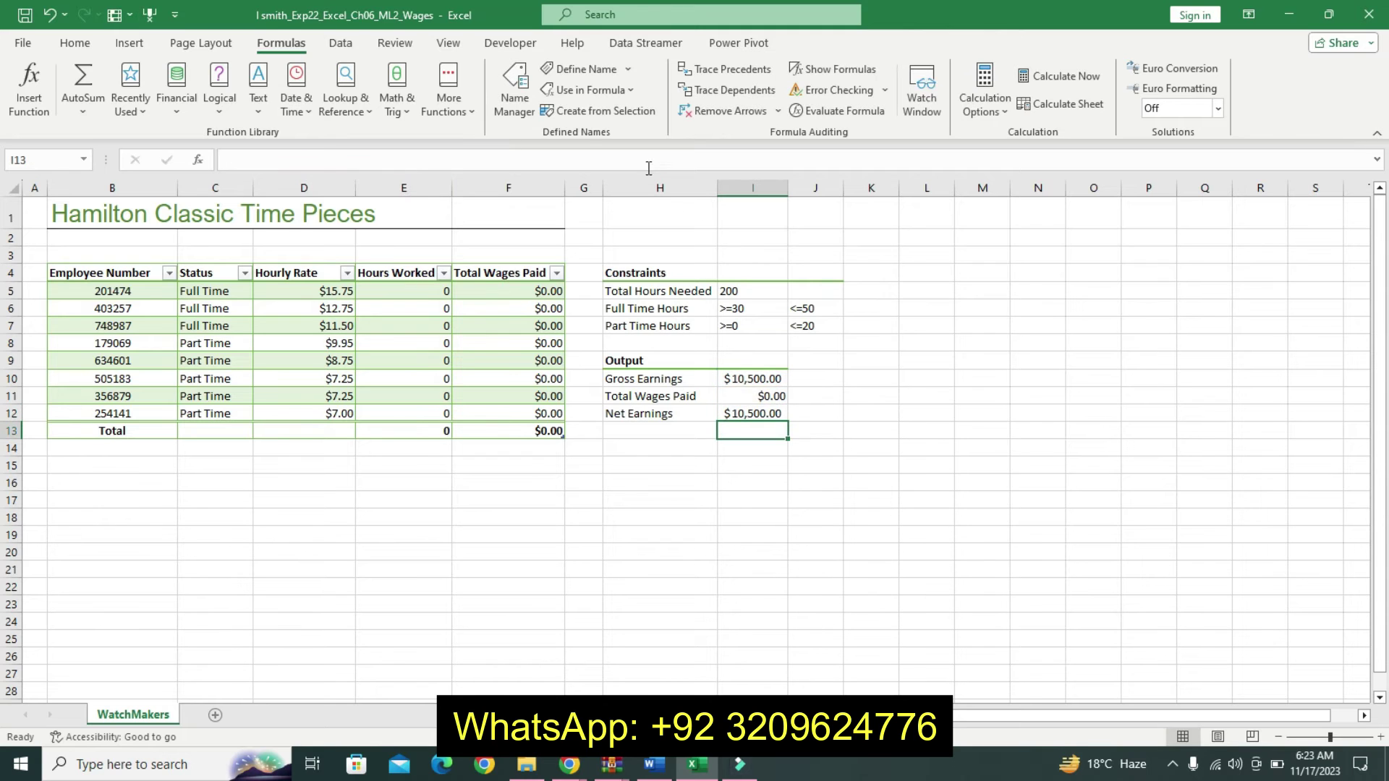
{"action": "left_click", "coordinate": [754, 413]}
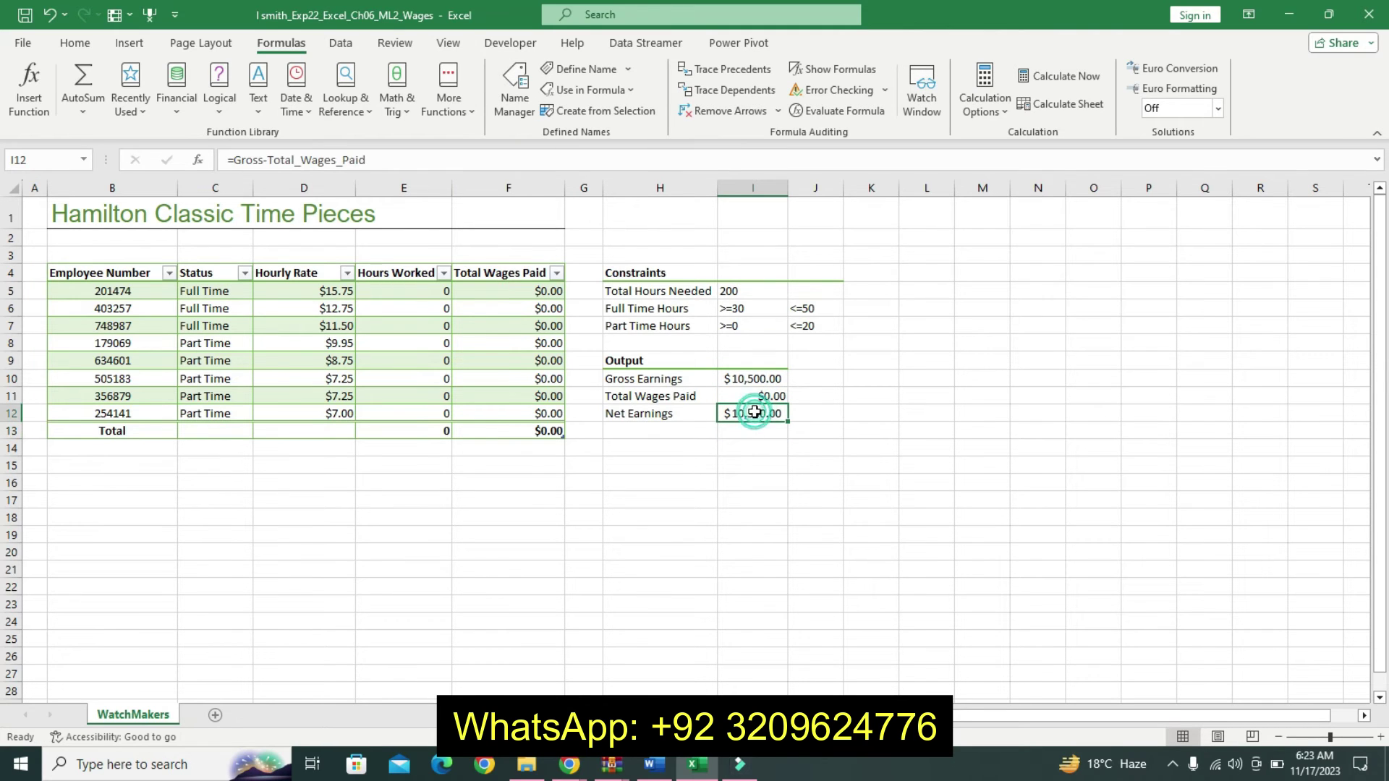
Step: Undo the emphasis on step 4 in the Word instructions and tighten its row height
{"action": "left_click", "coordinate": [649, 765]}
{"action": "key", "text": "ctrl+z"}
{"action": "key", "text": "ctrl+z"}
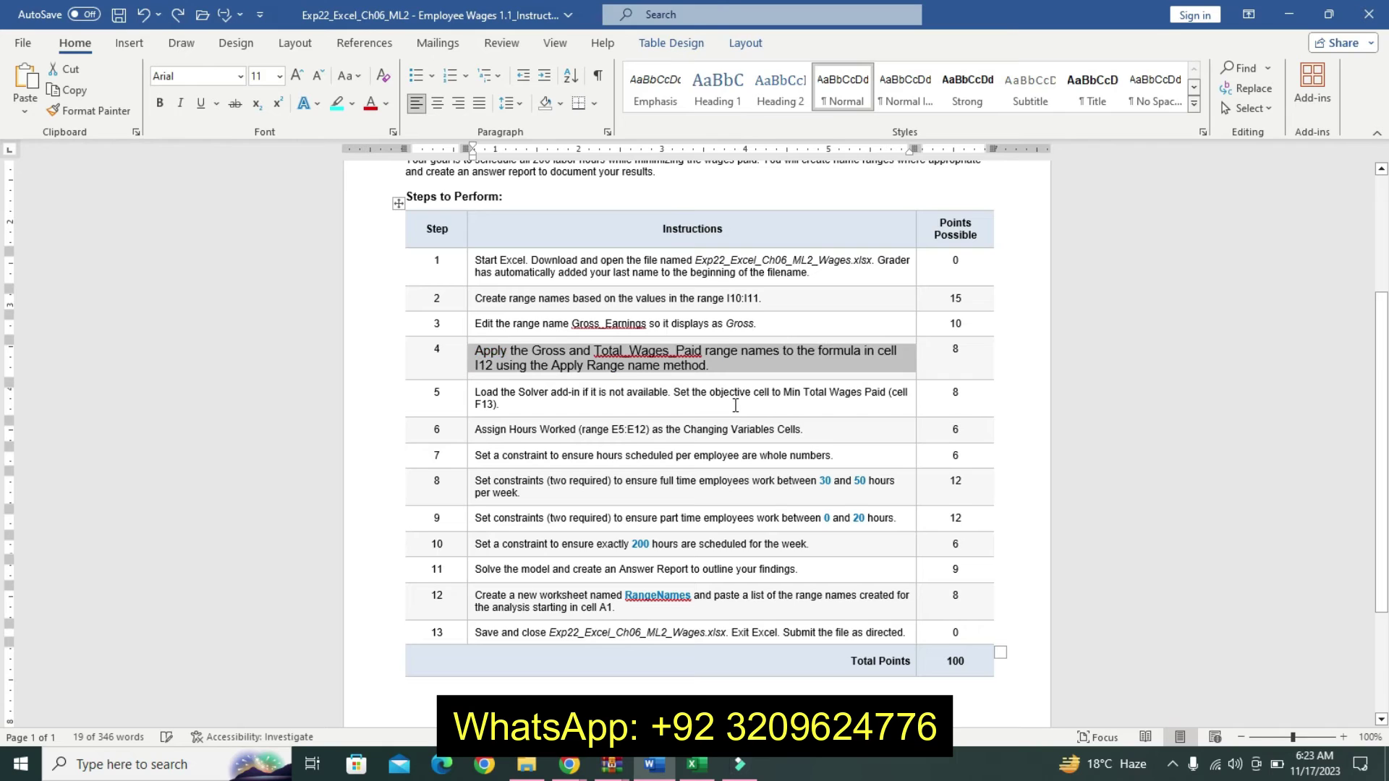
{"action": "key", "text": "ctrl+z"}
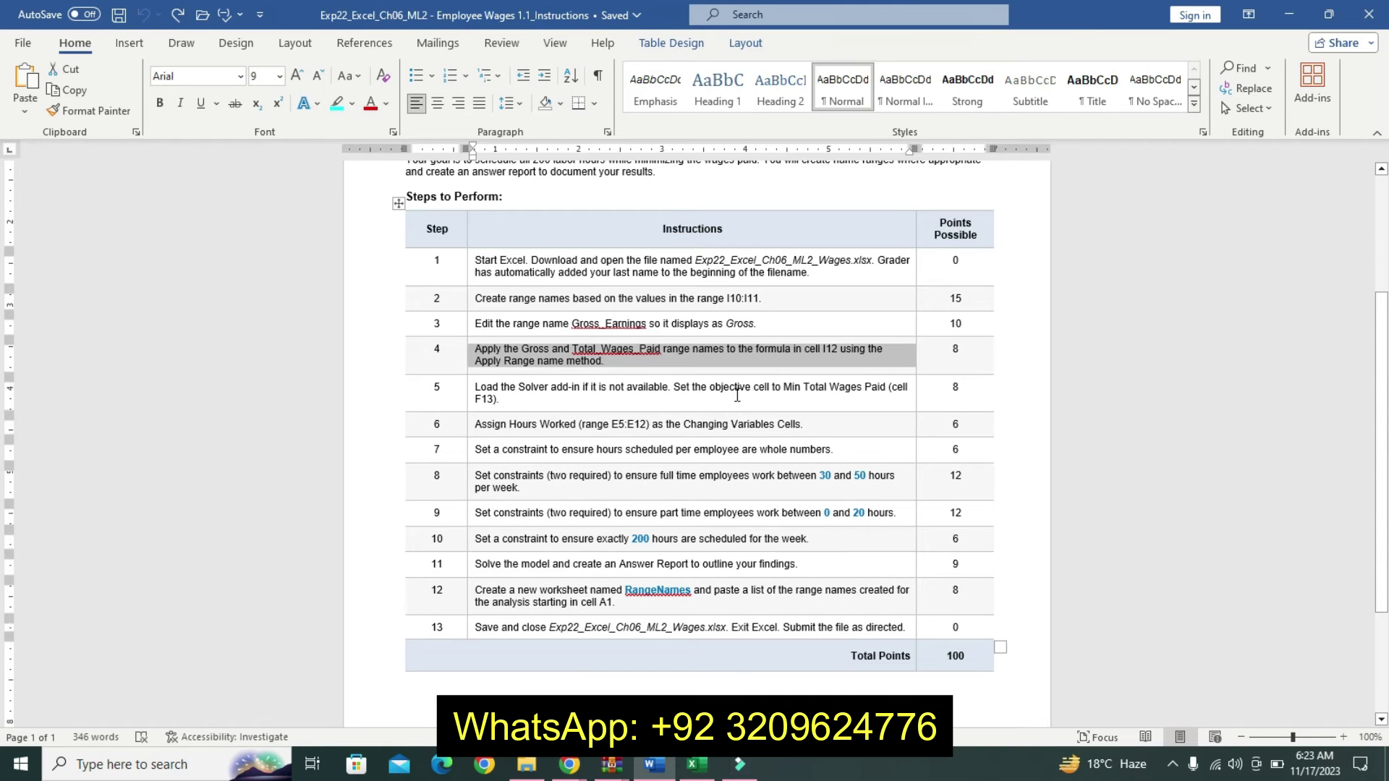
{"action": "left_click", "coordinate": [834, 391]}
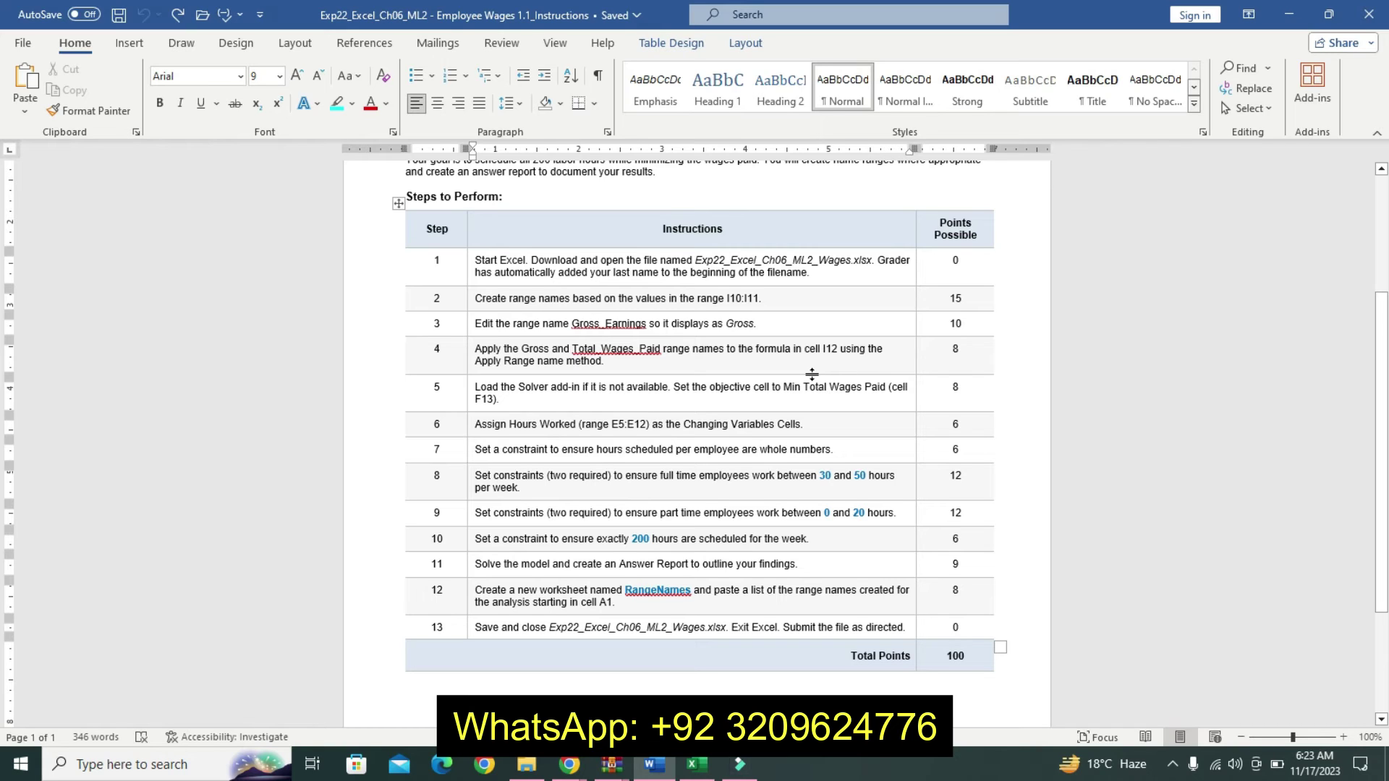
{"action": "left_click_drag", "start_coordinate": [478, 377], "coordinate": [512, 353]}
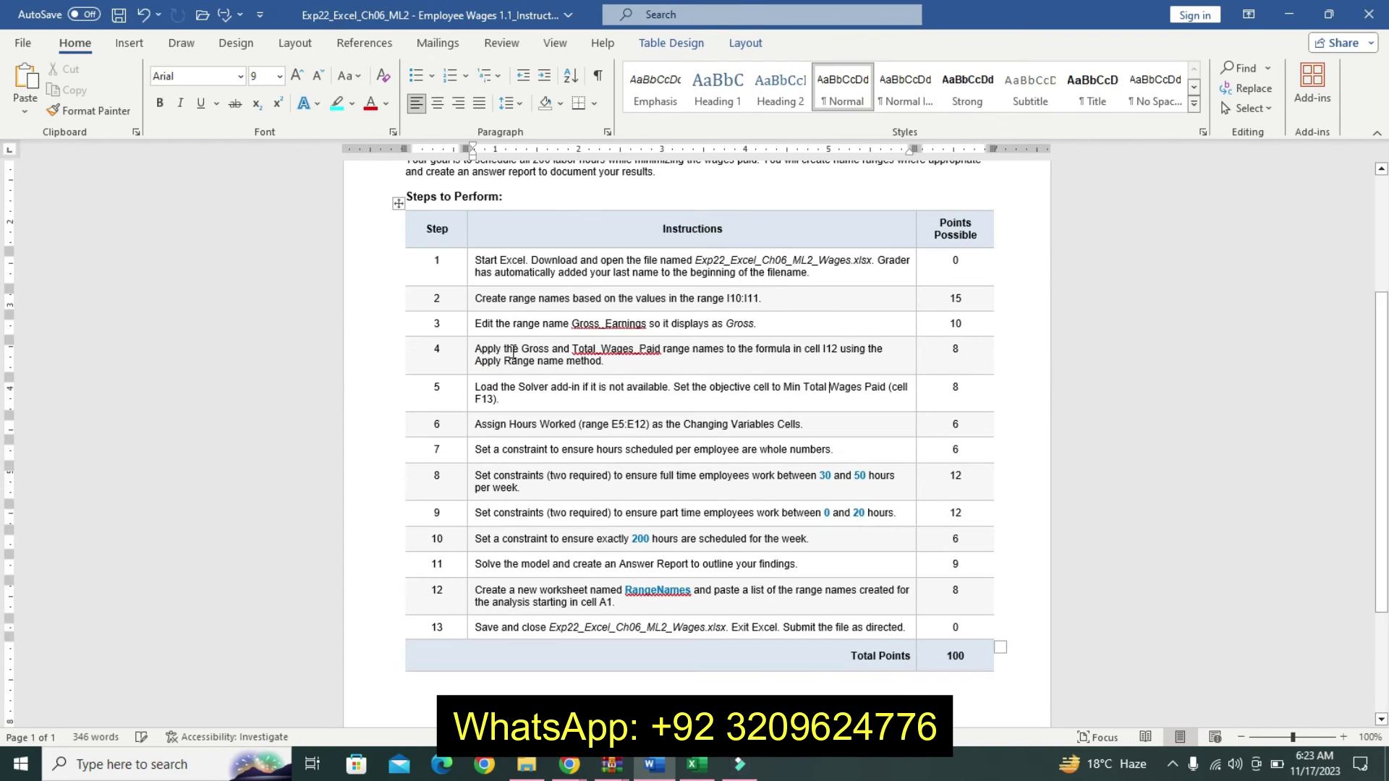
Step: Make step 5 about loading Solver 11 pt, bold and cyan-highlighted
{"action": "triple_click", "coordinate": [485, 387]}
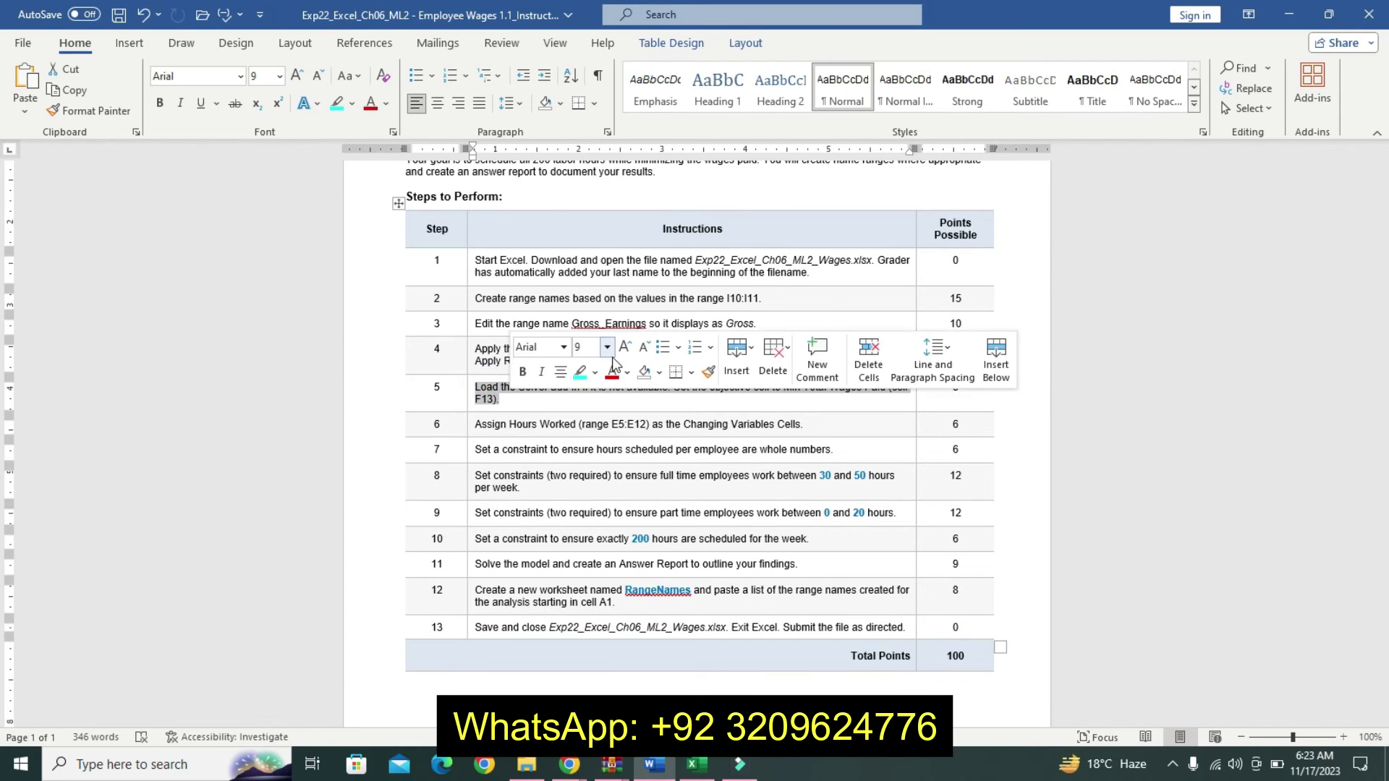
{"action": "left_click", "coordinate": [606, 352]}
{"action": "left_click", "coordinate": [597, 431]}
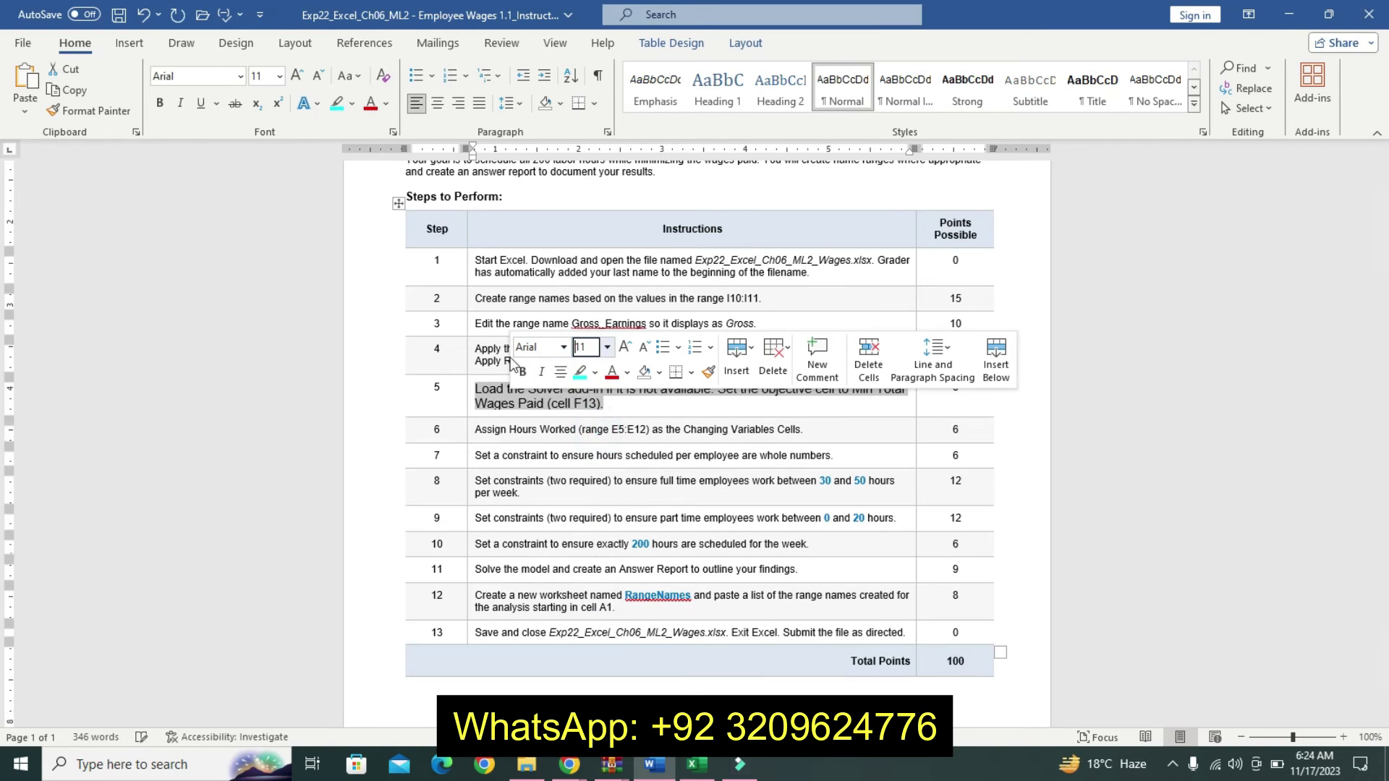
{"action": "left_click", "coordinate": [523, 372]}
{"action": "left_click", "coordinate": [579, 371]}
{"action": "left_click", "coordinate": [535, 429]}
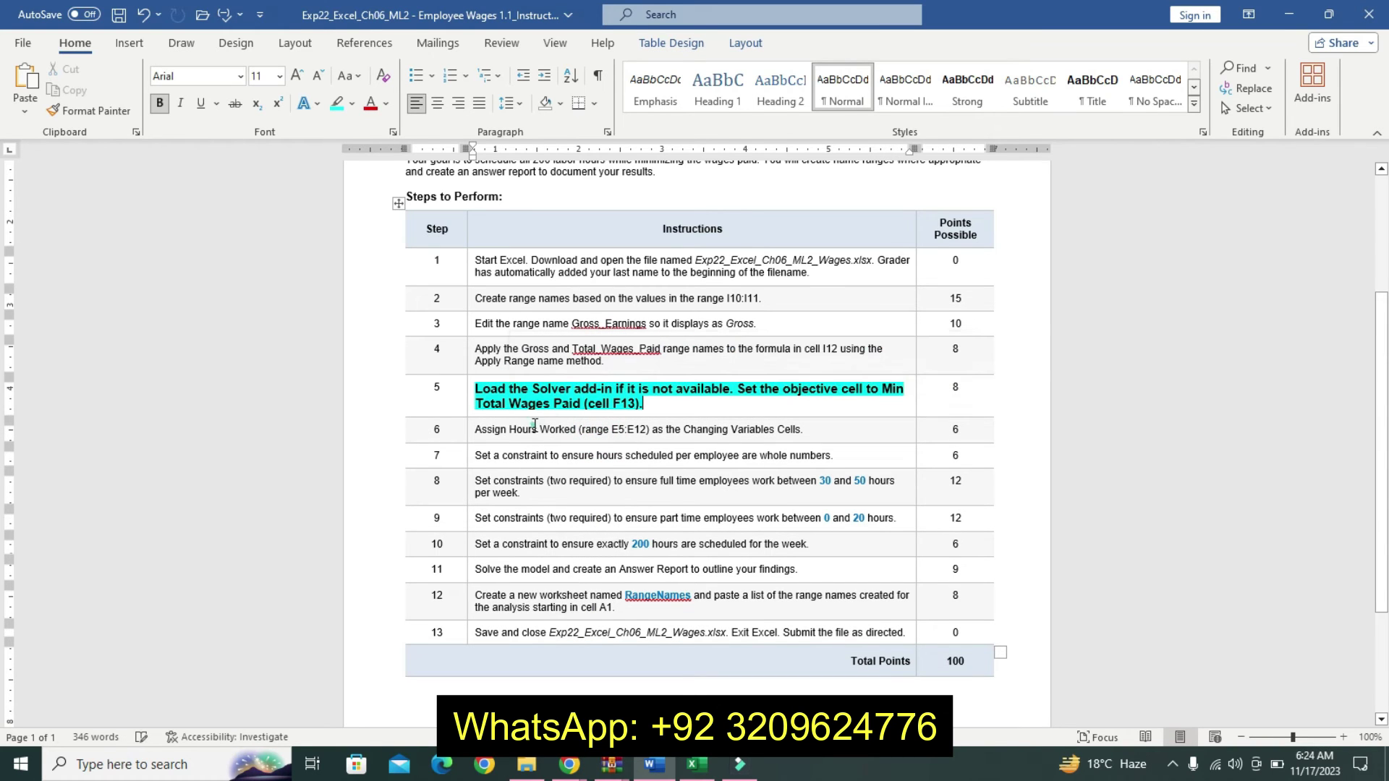
{"action": "left_click_drag", "start_coordinate": [475, 388], "coordinate": [644, 403]}
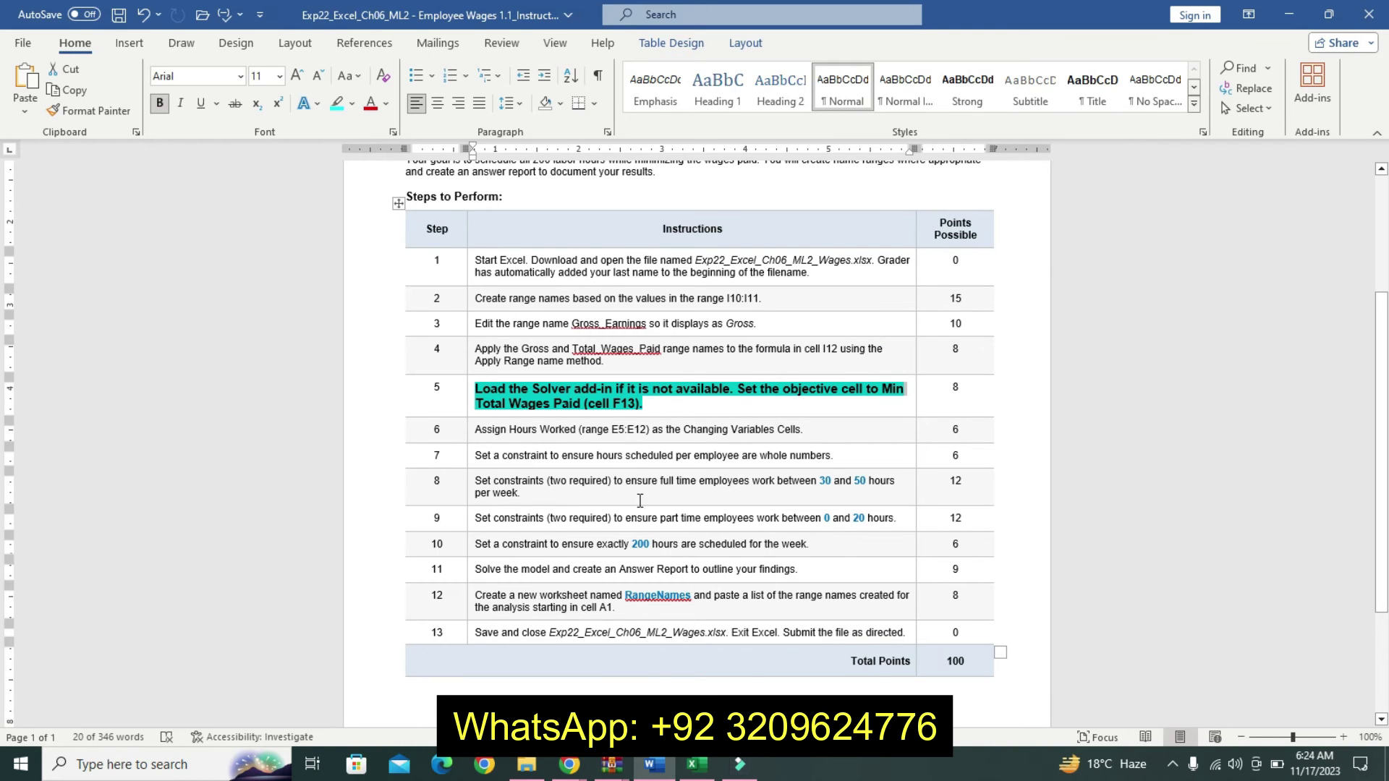
Step: Open Solver Parameters from the Data tab in the wages workbook, ready to enter the objective cell
{"action": "left_click", "coordinate": [691, 764]}
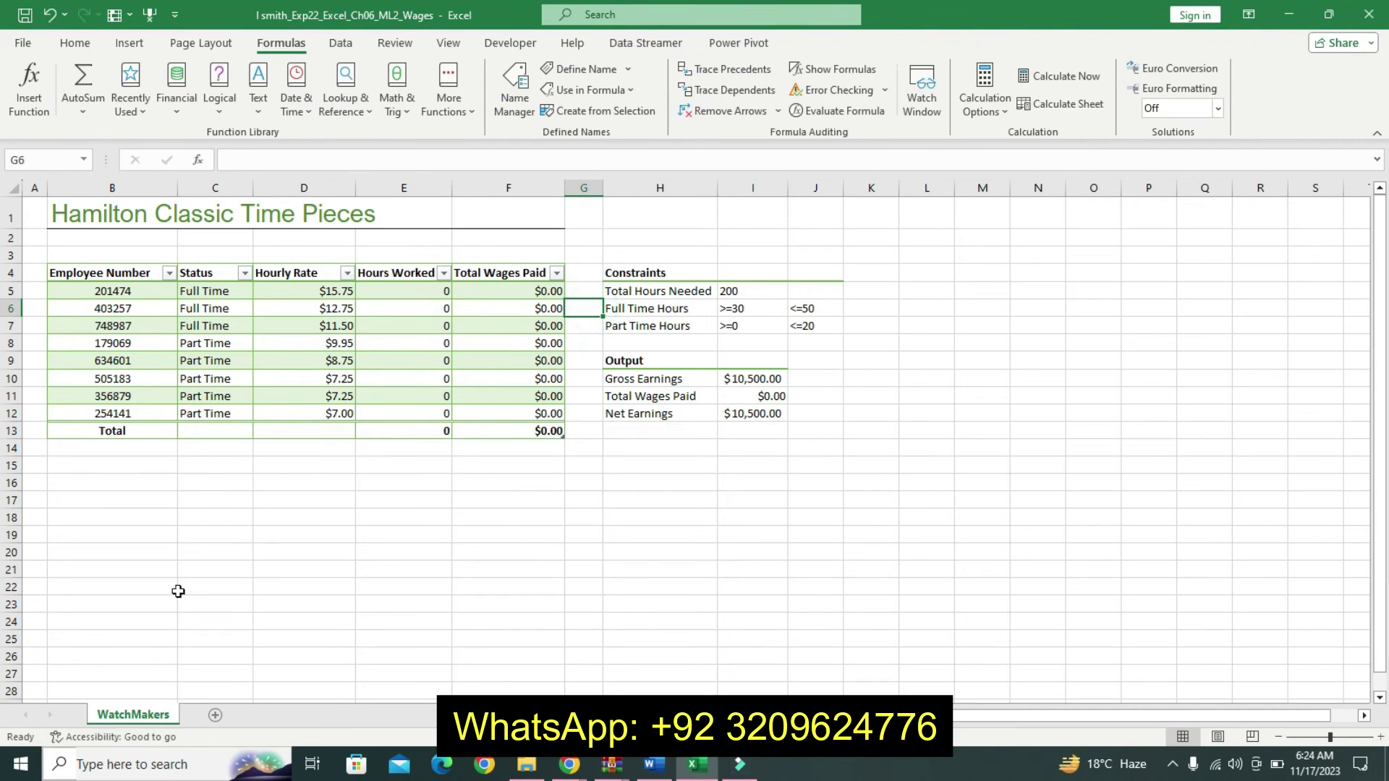
{"action": "left_click", "coordinate": [365, 51]}
{"action": "left_click", "coordinate": [342, 44]}
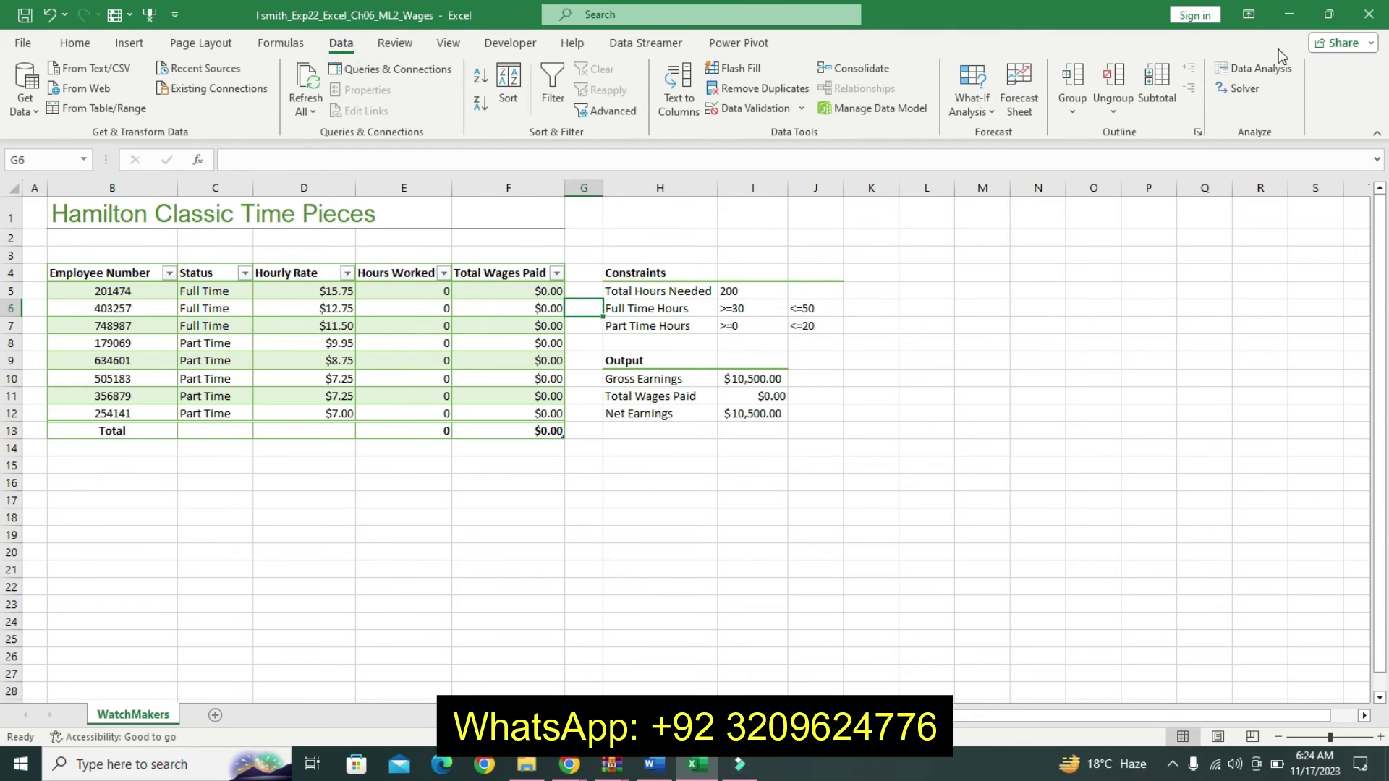
{"action": "left_click", "coordinate": [1237, 88]}
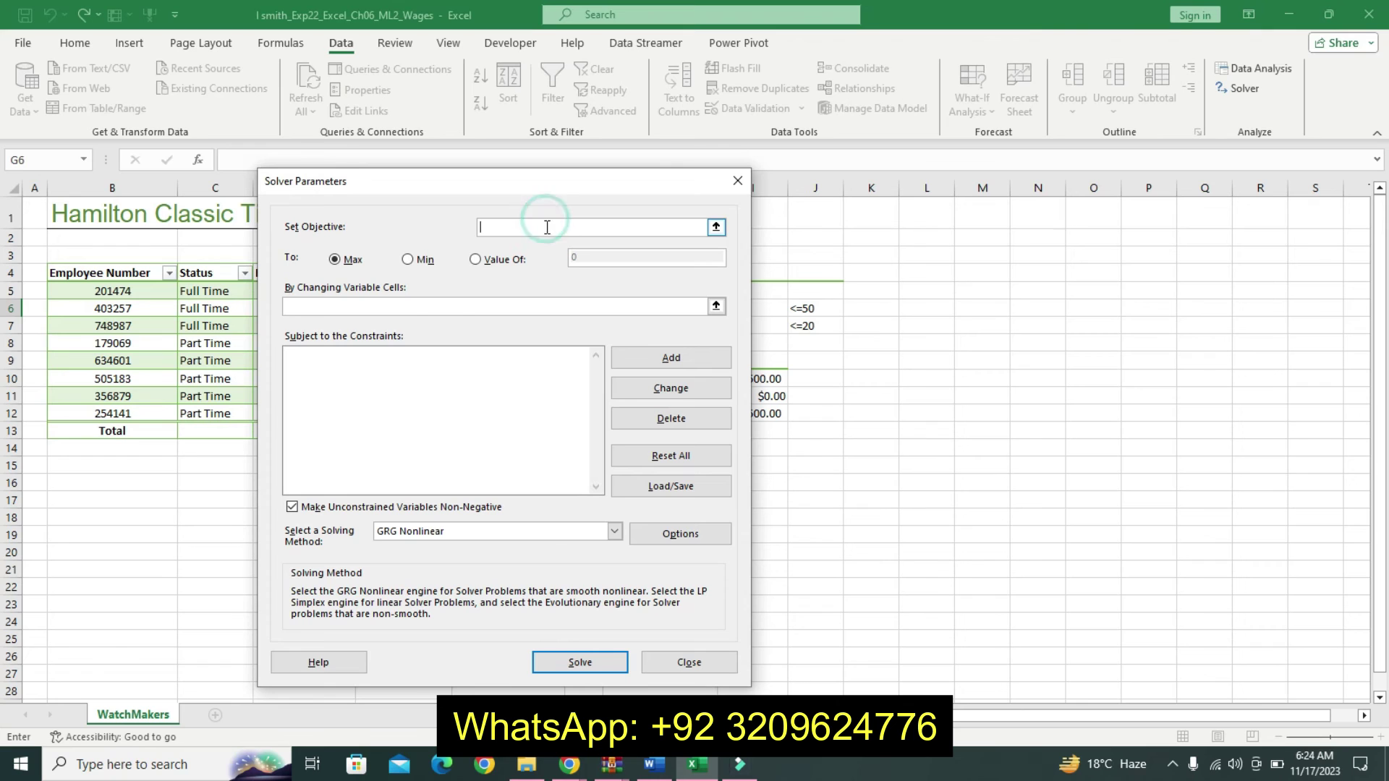
{"action": "left_click", "coordinate": [653, 764]}
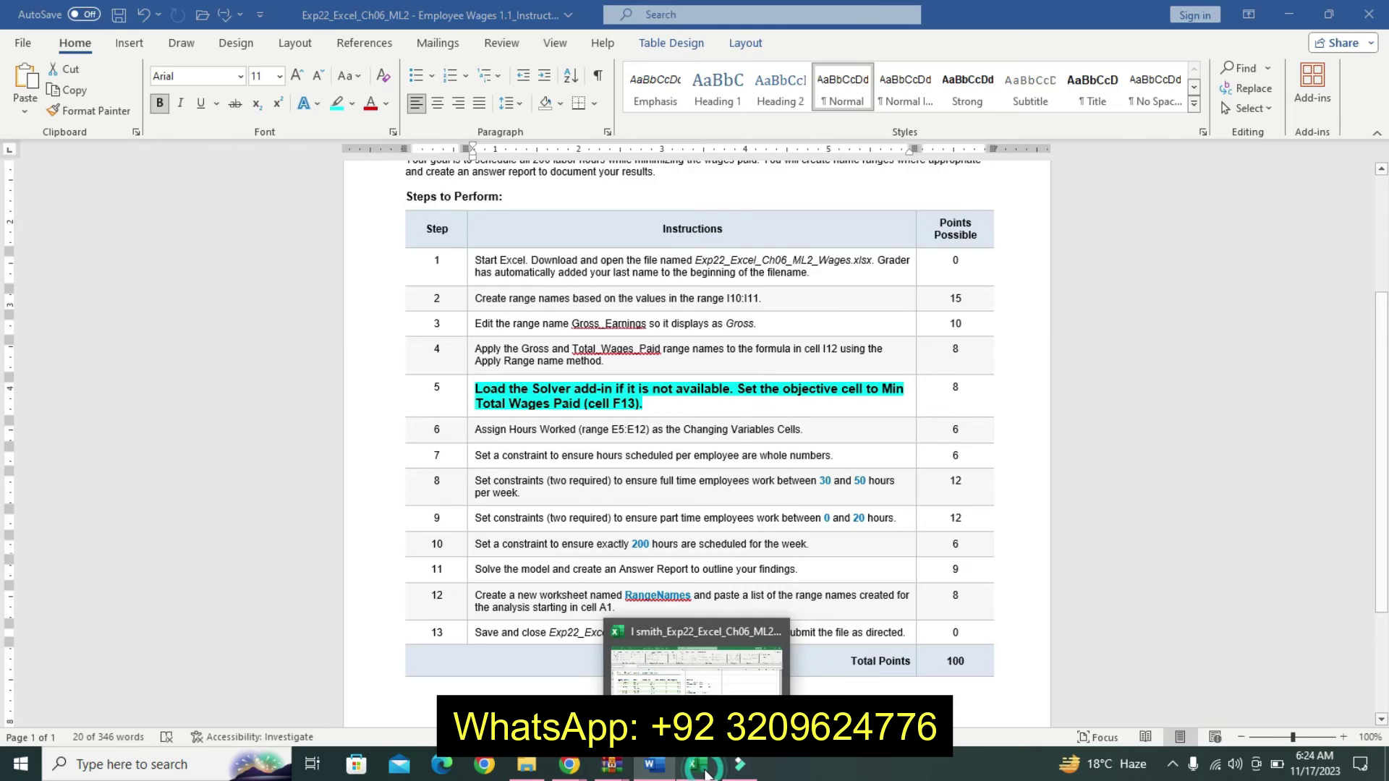
{"action": "mouse_move", "coordinate": [695, 765]}
{"action": "left_click", "coordinate": [679, 653]}
{"action": "left_click", "coordinate": [621, 220]}
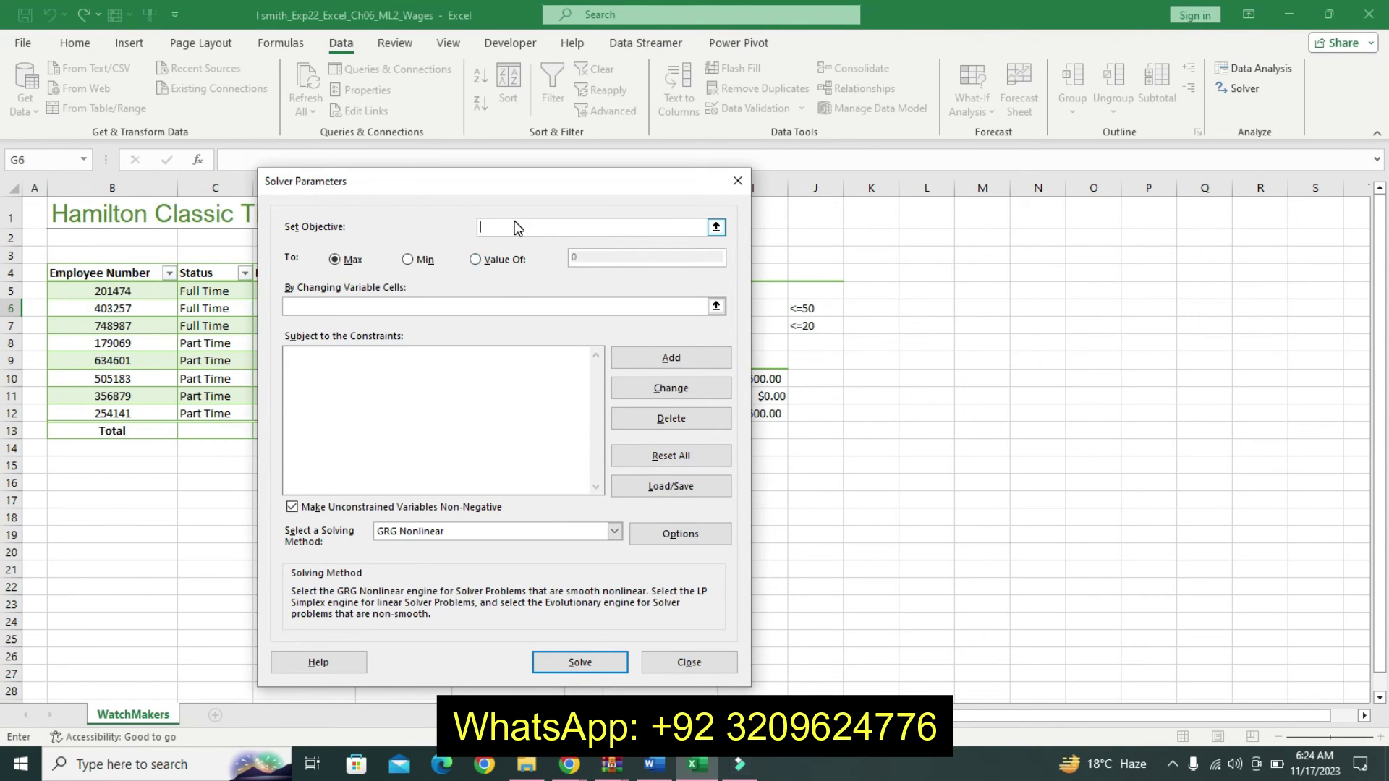
{"action": "left_click", "coordinate": [656, 770]}
{"action": "mouse_move", "coordinate": [695, 766]}
{"action": "left_click", "coordinate": [689, 771]}
Step: Set Solver's objective to total wages paid in $F$13 with Min selected
{"action": "left_click_drag", "start_coordinate": [404, 188], "coordinate": [657, 235]}
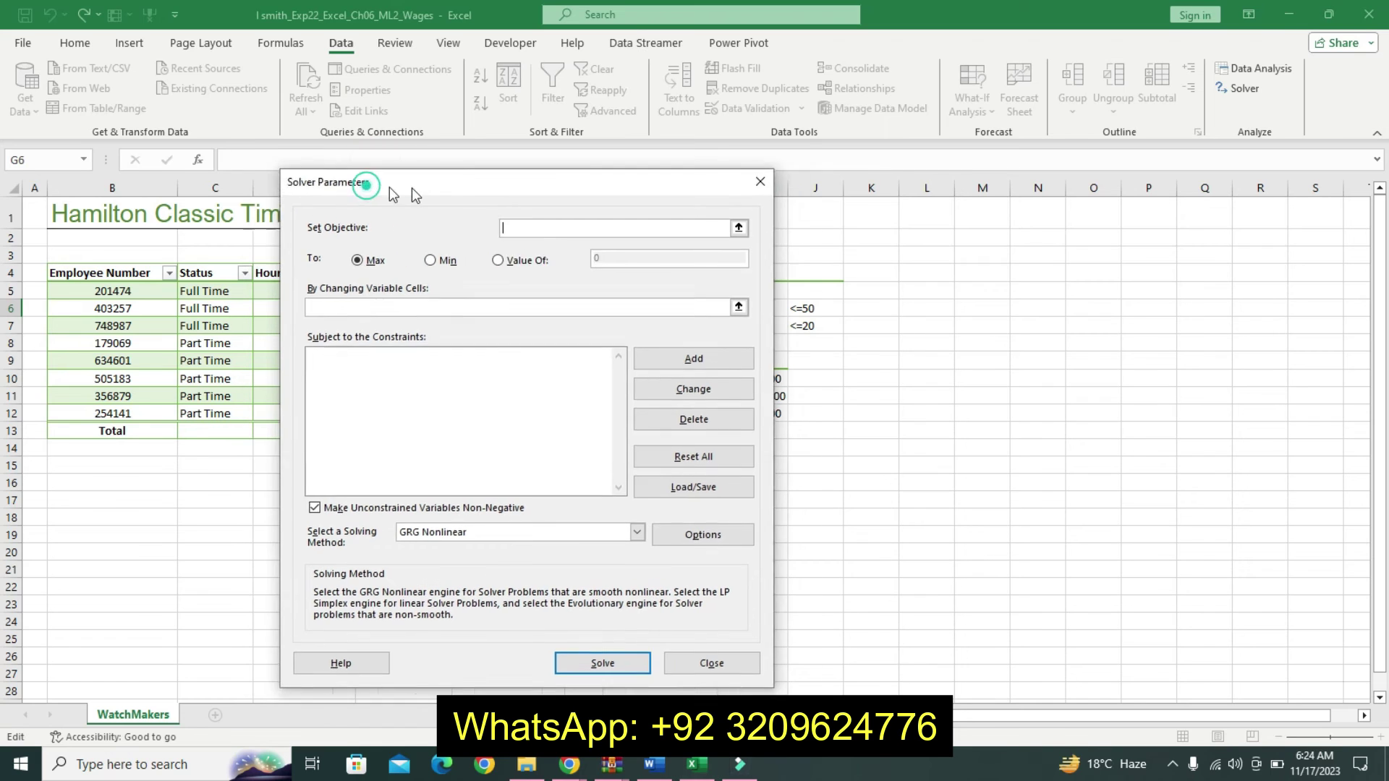
{"action": "left_click", "coordinate": [535, 243]}
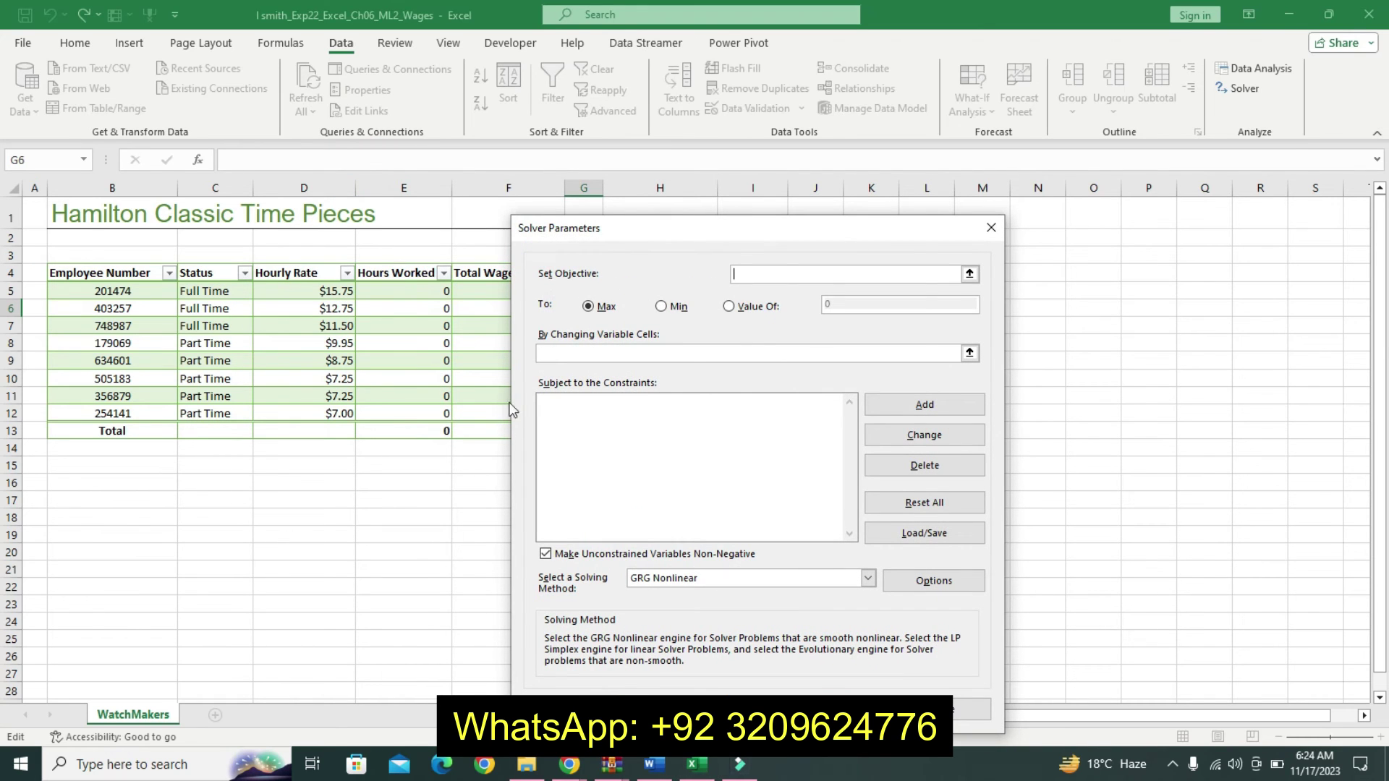
{"action": "left_click", "coordinate": [486, 432]}
{"action": "left_click", "coordinate": [677, 307]}
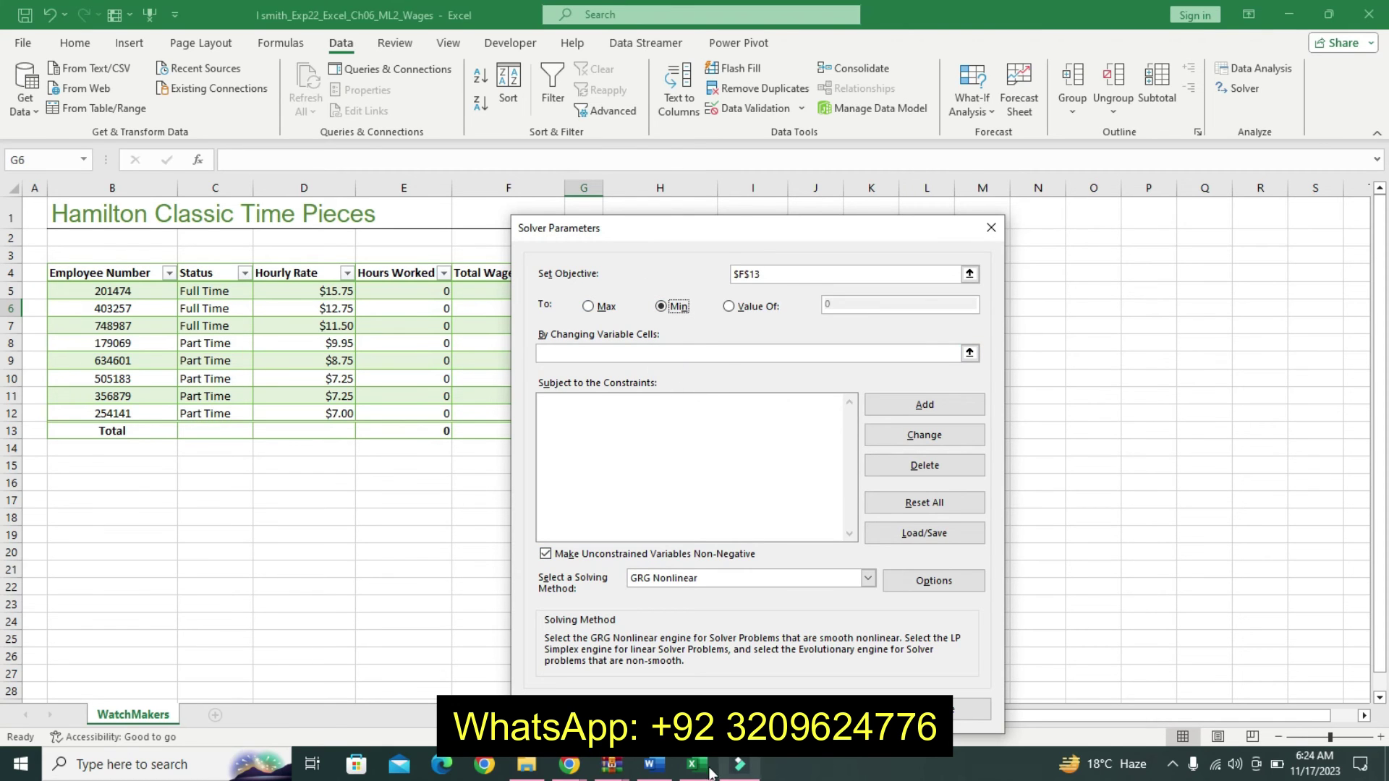
{"action": "left_click", "coordinate": [655, 765]}
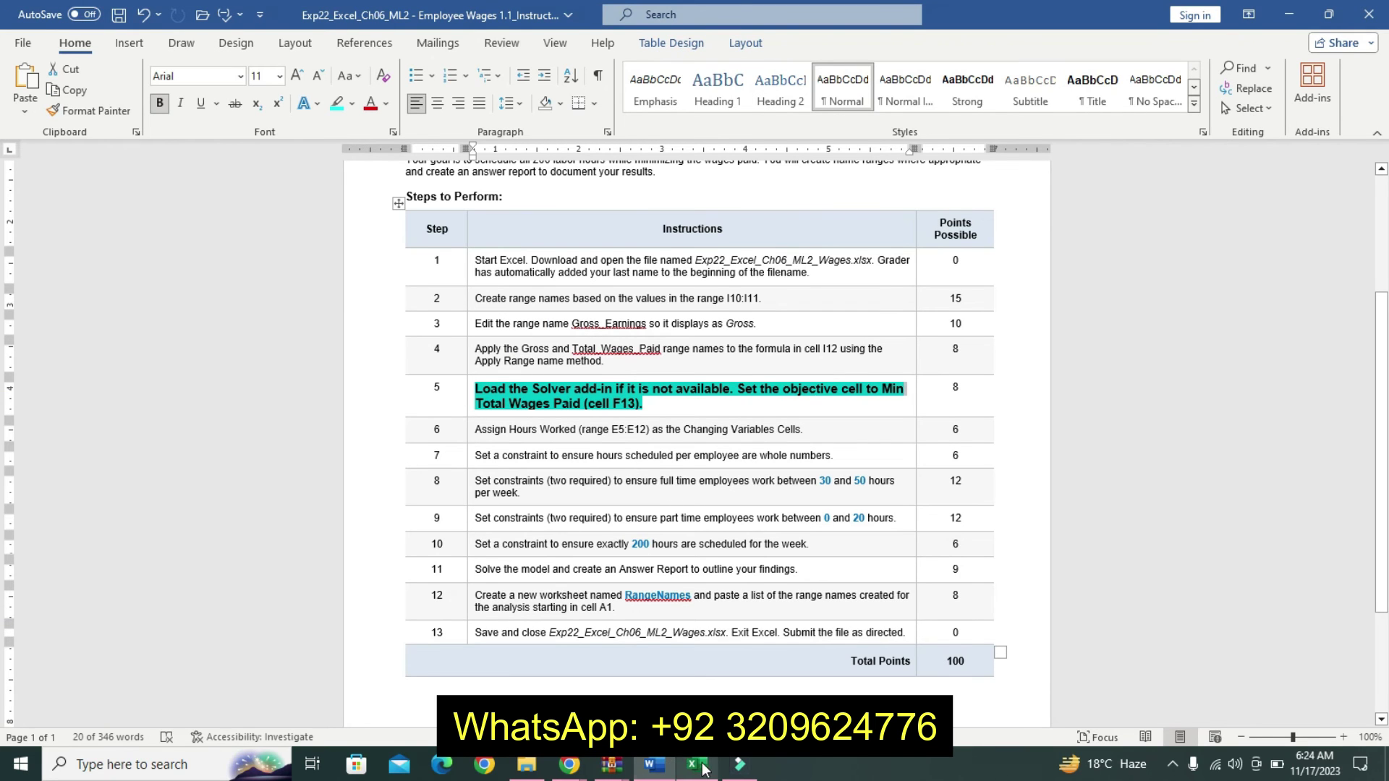
{"action": "left_click", "coordinate": [697, 766]}
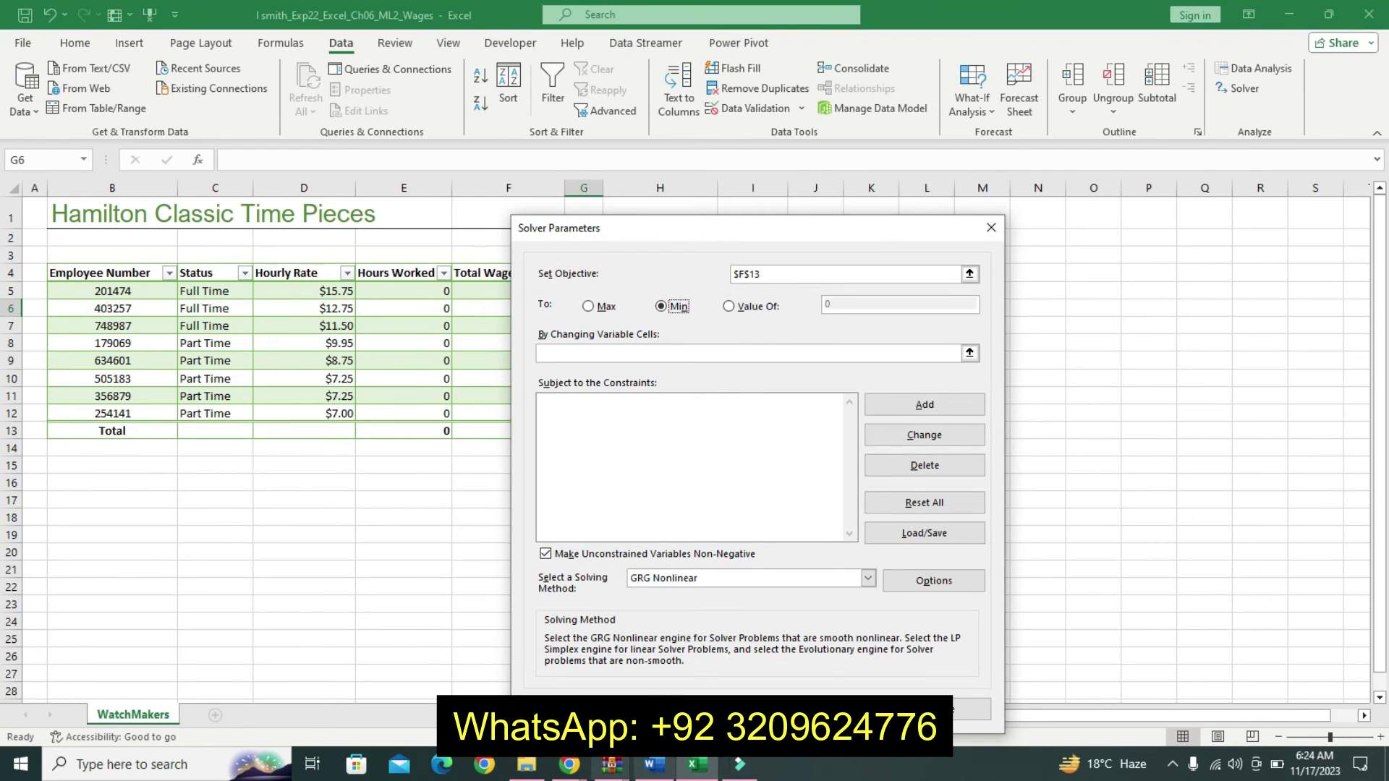
Step: Return step 5 of the Word instructions to plain text
{"action": "left_click", "coordinate": [654, 765]}
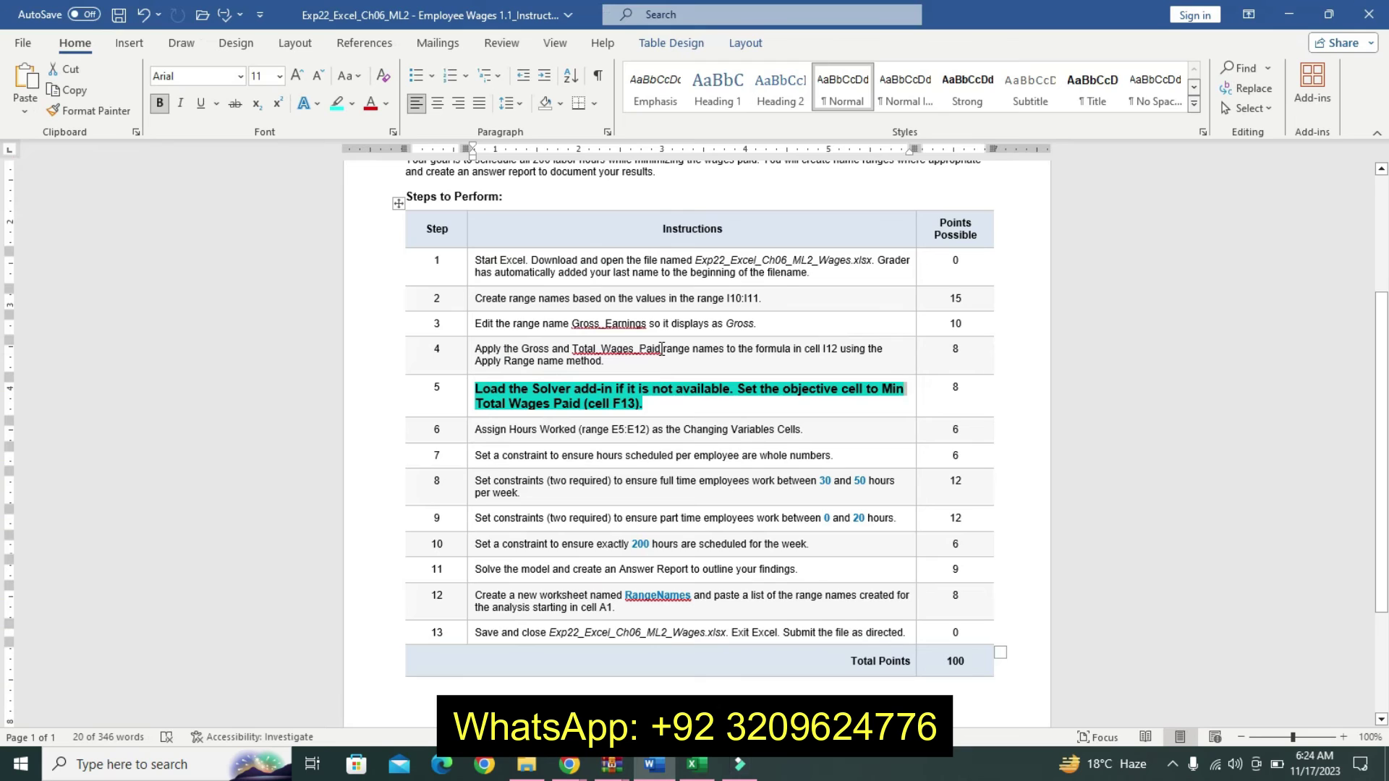
{"action": "key", "text": "ctrl+z"}
{"action": "key", "text": "ctrl+z"}
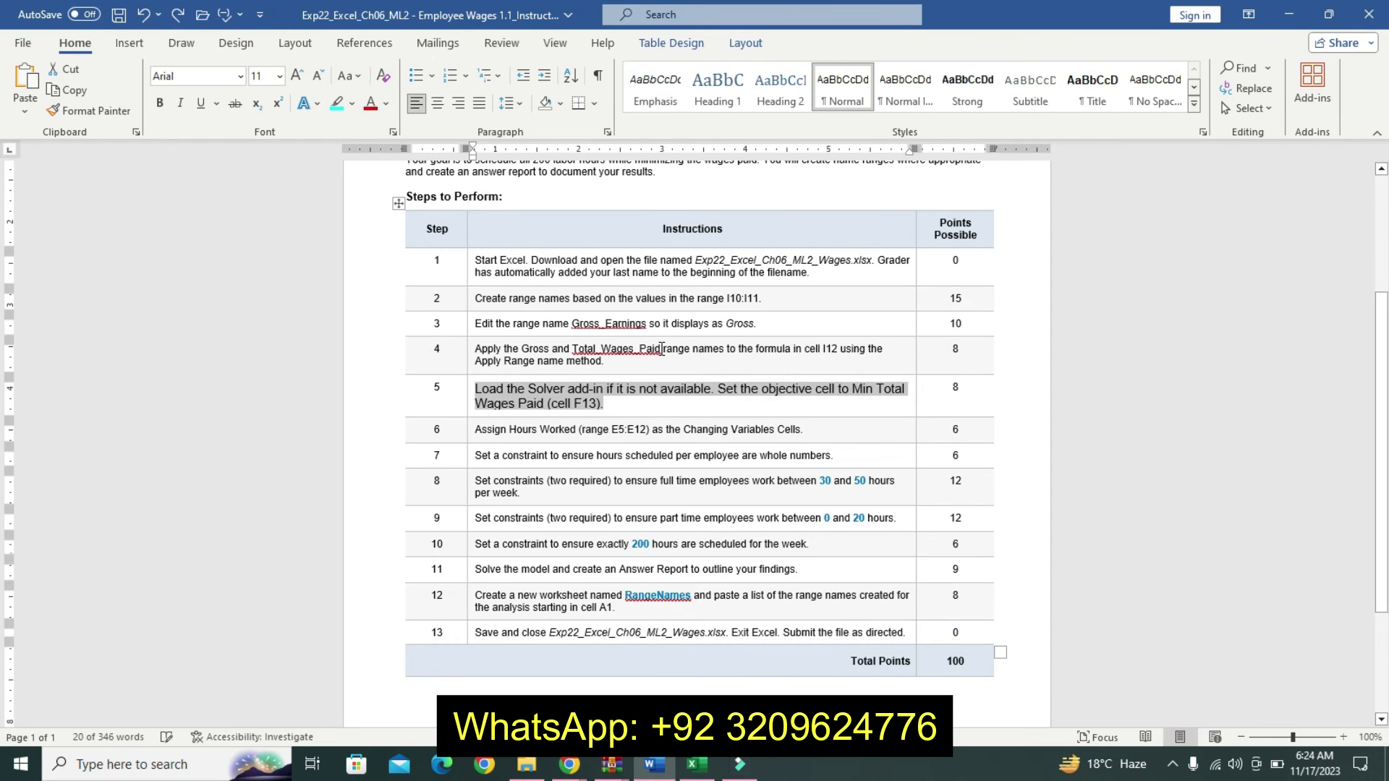
{"action": "key", "text": "ctrl+z"}
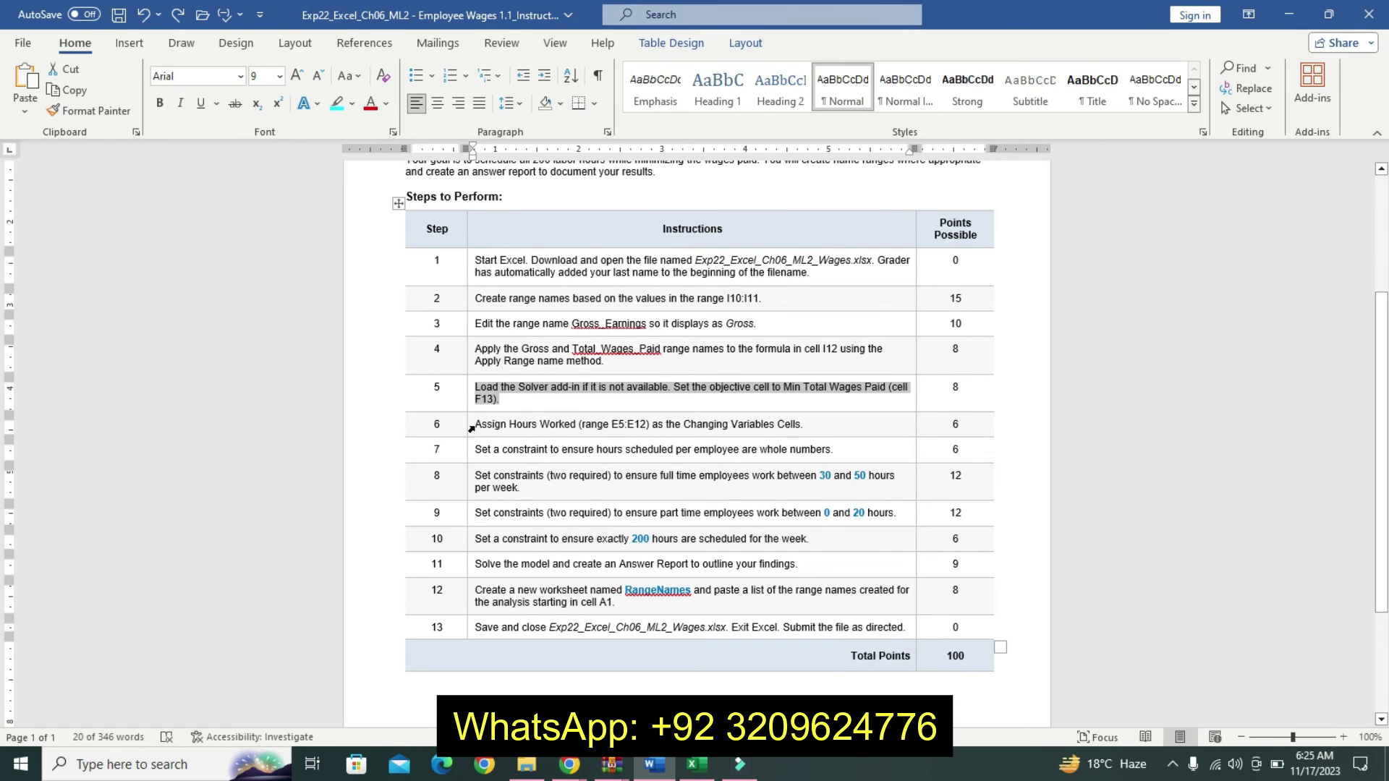
Step: Make step 6 on changing variable cells bold, cyan-highlighted and 12 pt
{"action": "left_click", "coordinate": [471, 429]}
{"action": "left_click", "coordinate": [571, 371]}
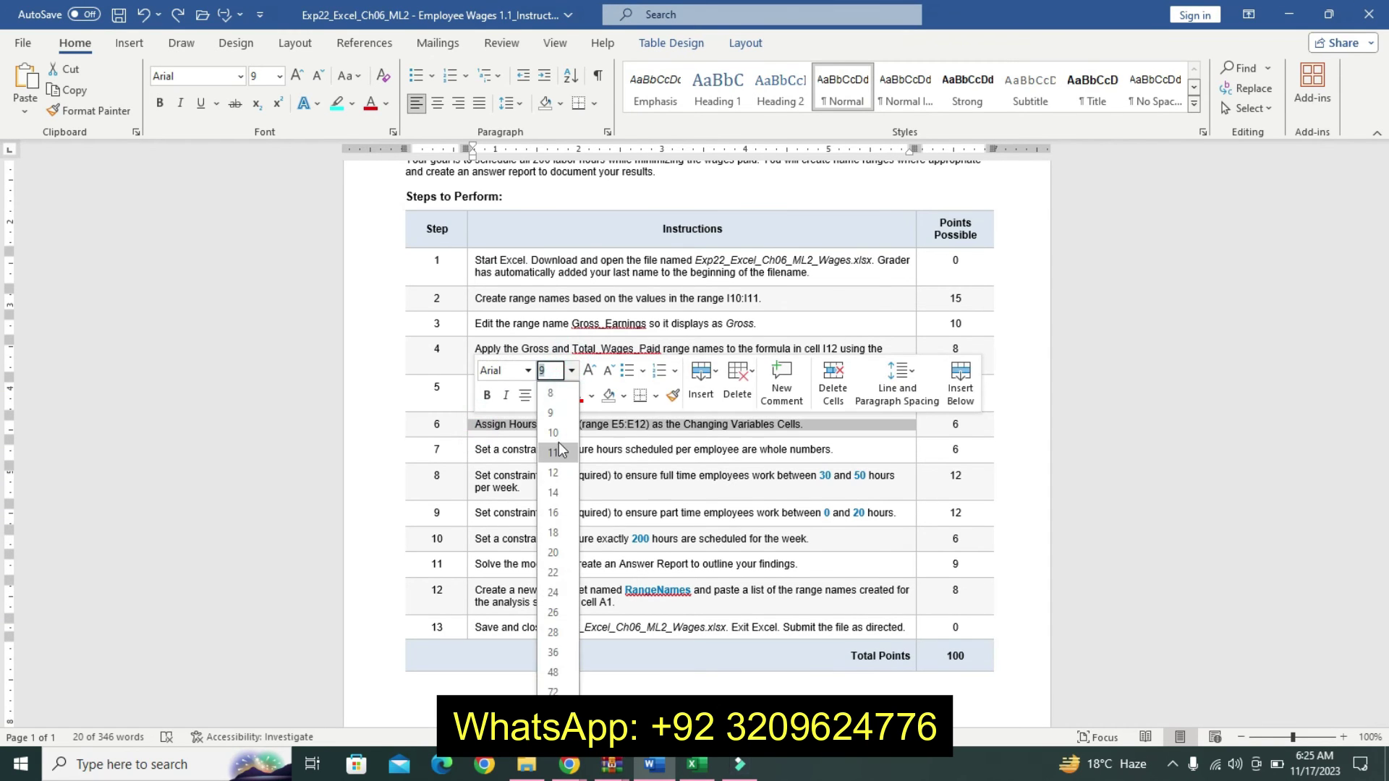
{"action": "left_click", "coordinate": [553, 433]}
{"action": "left_click", "coordinate": [487, 395]}
{"action": "left_click", "coordinate": [544, 395]}
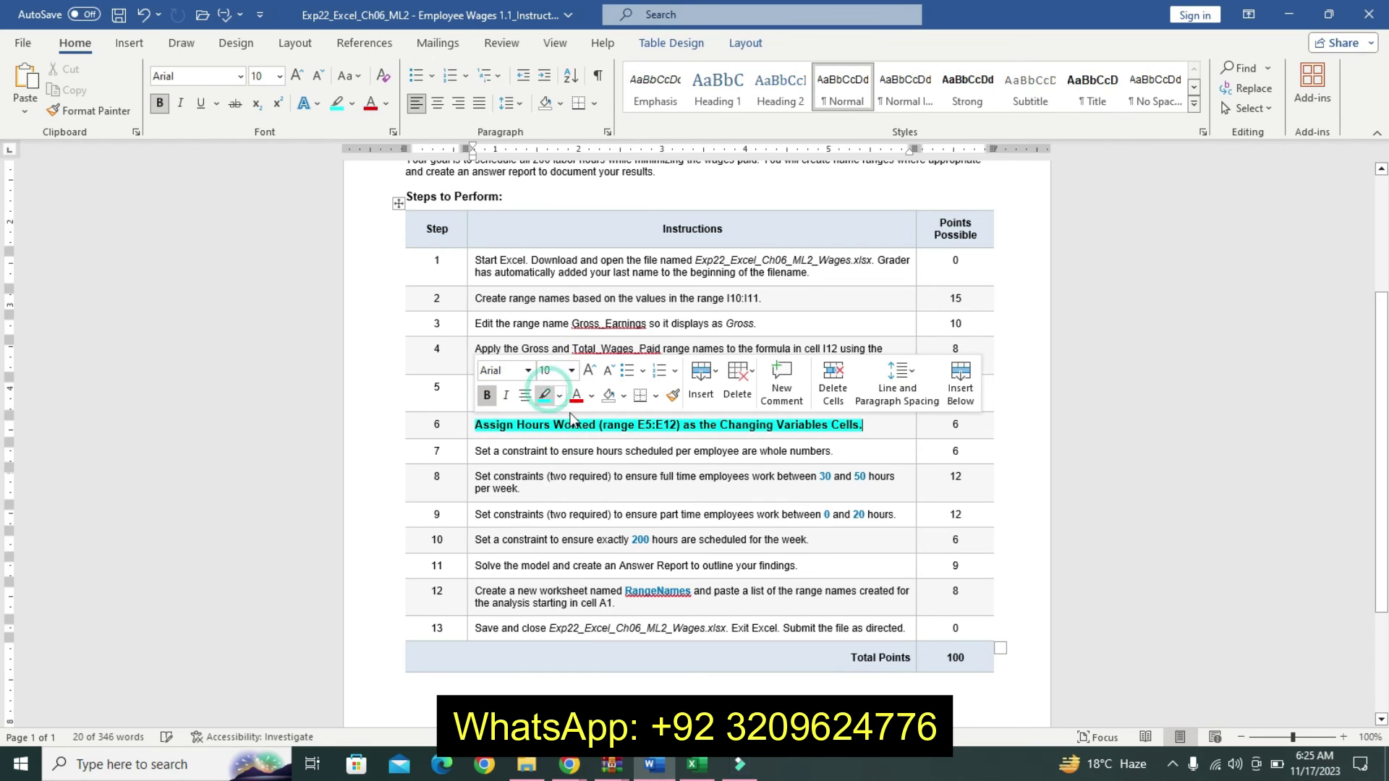
{"action": "left_click_drag", "start_coordinate": [497, 430], "coordinate": [773, 442]}
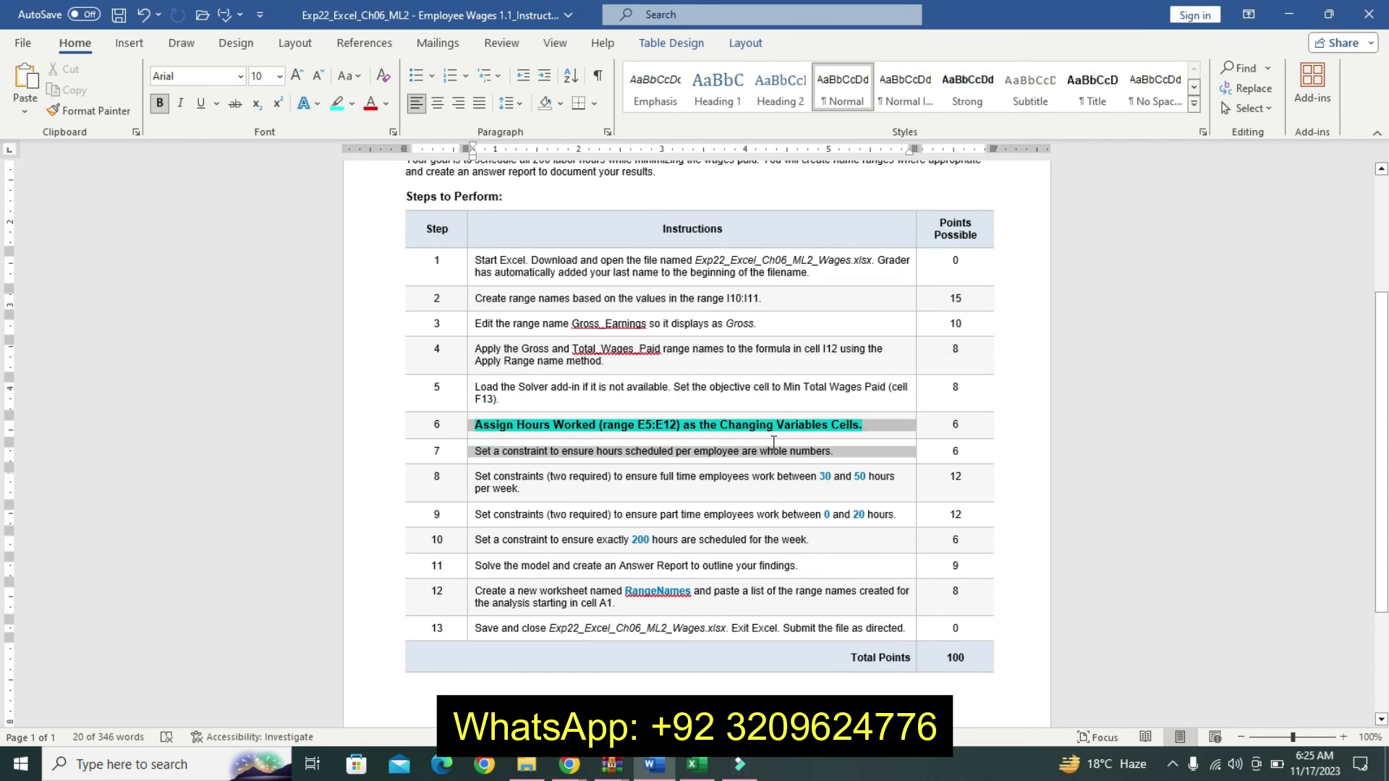
{"action": "left_click", "coordinate": [799, 439]}
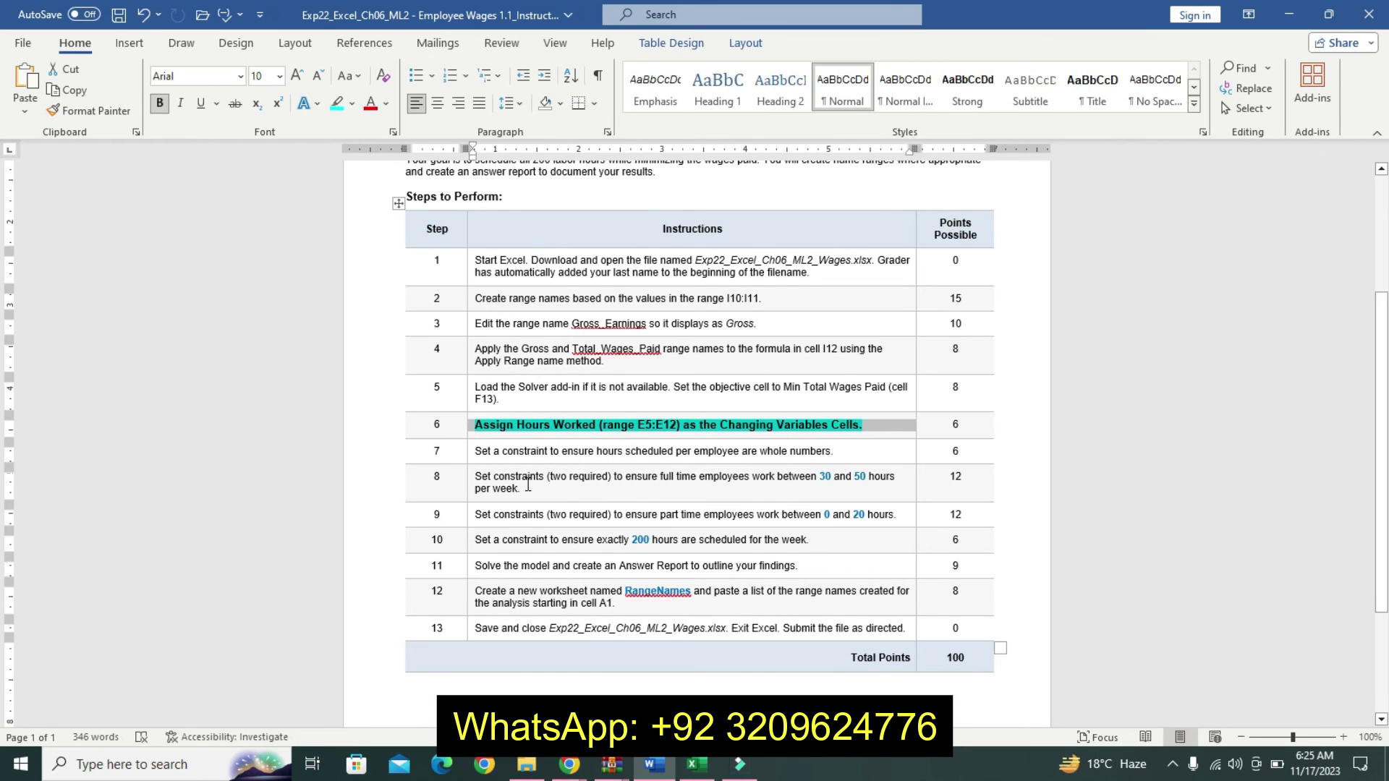
{"action": "left_click", "coordinate": [279, 76]}
{"action": "left_click", "coordinate": [272, 186]}
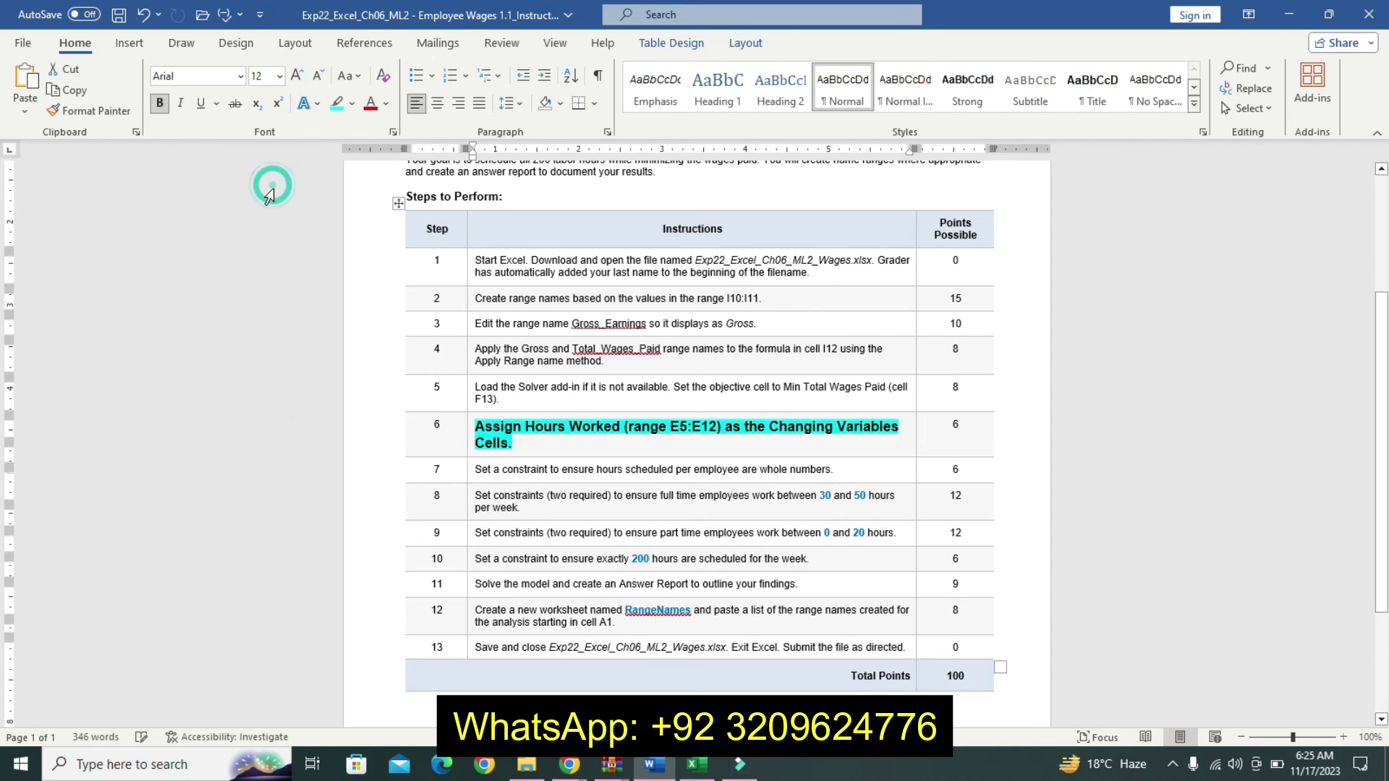
{"action": "left_click", "coordinate": [708, 774]}
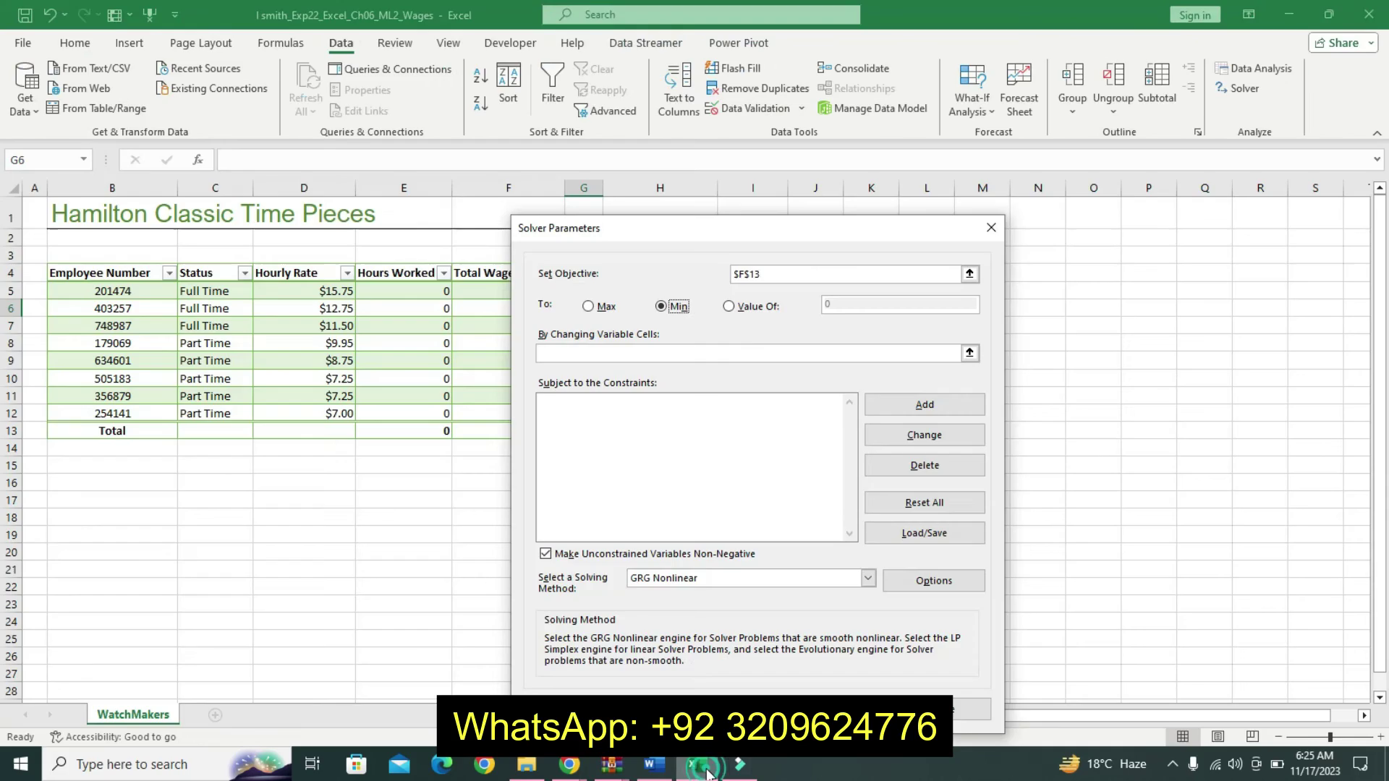
Step: Set Solver's changing variable cells to the Hours Worked range $E$5:$E$12
{"action": "left_click", "coordinate": [603, 355]}
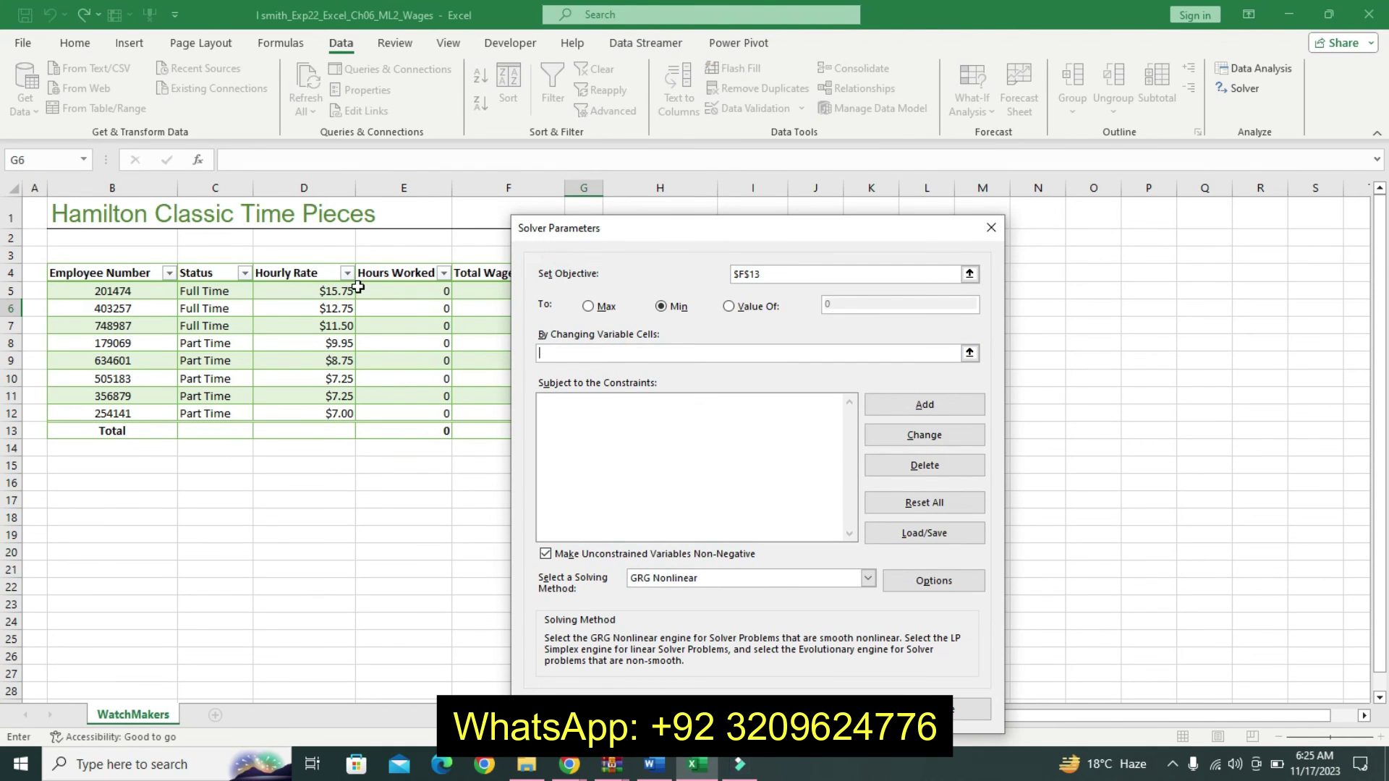
{"action": "left_click_drag", "start_coordinate": [388, 282], "coordinate": [407, 414]}
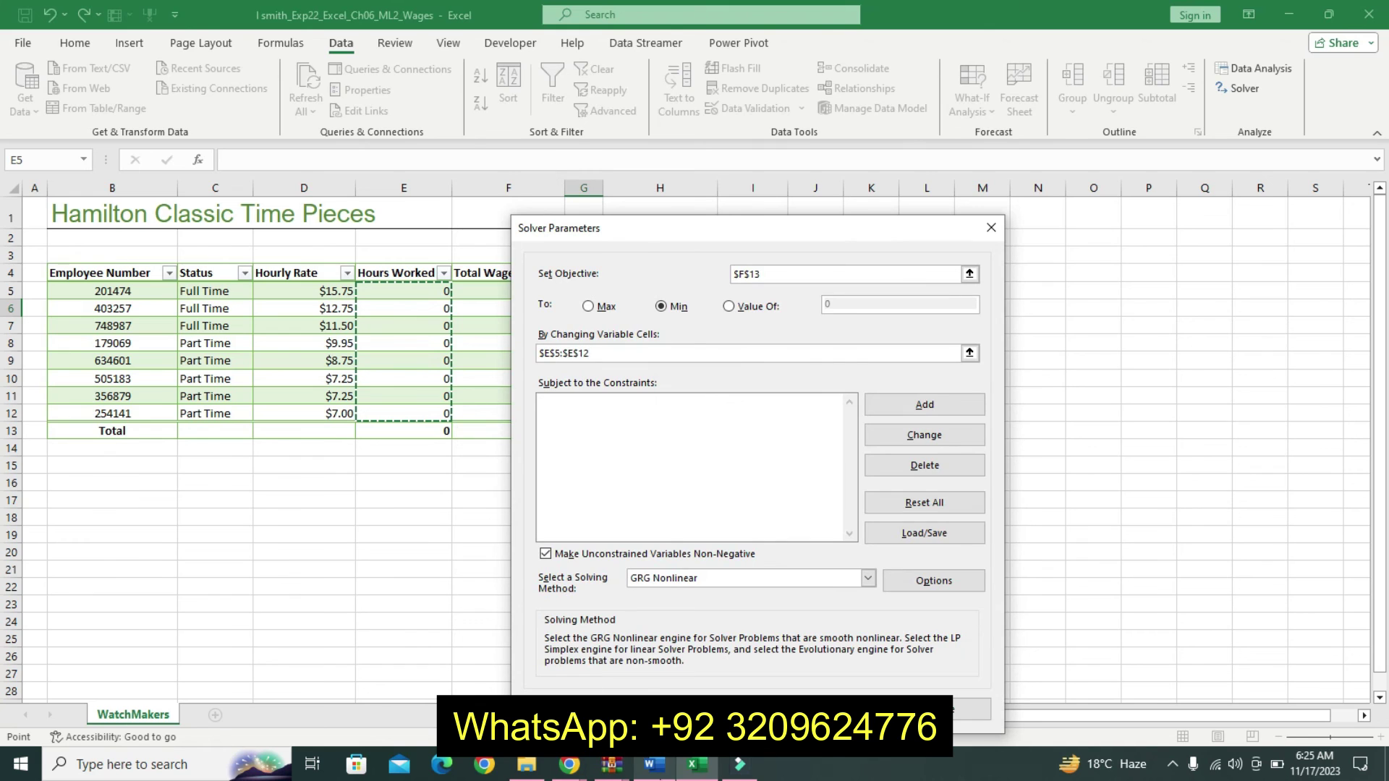
{"action": "left_click", "coordinate": [653, 765]}
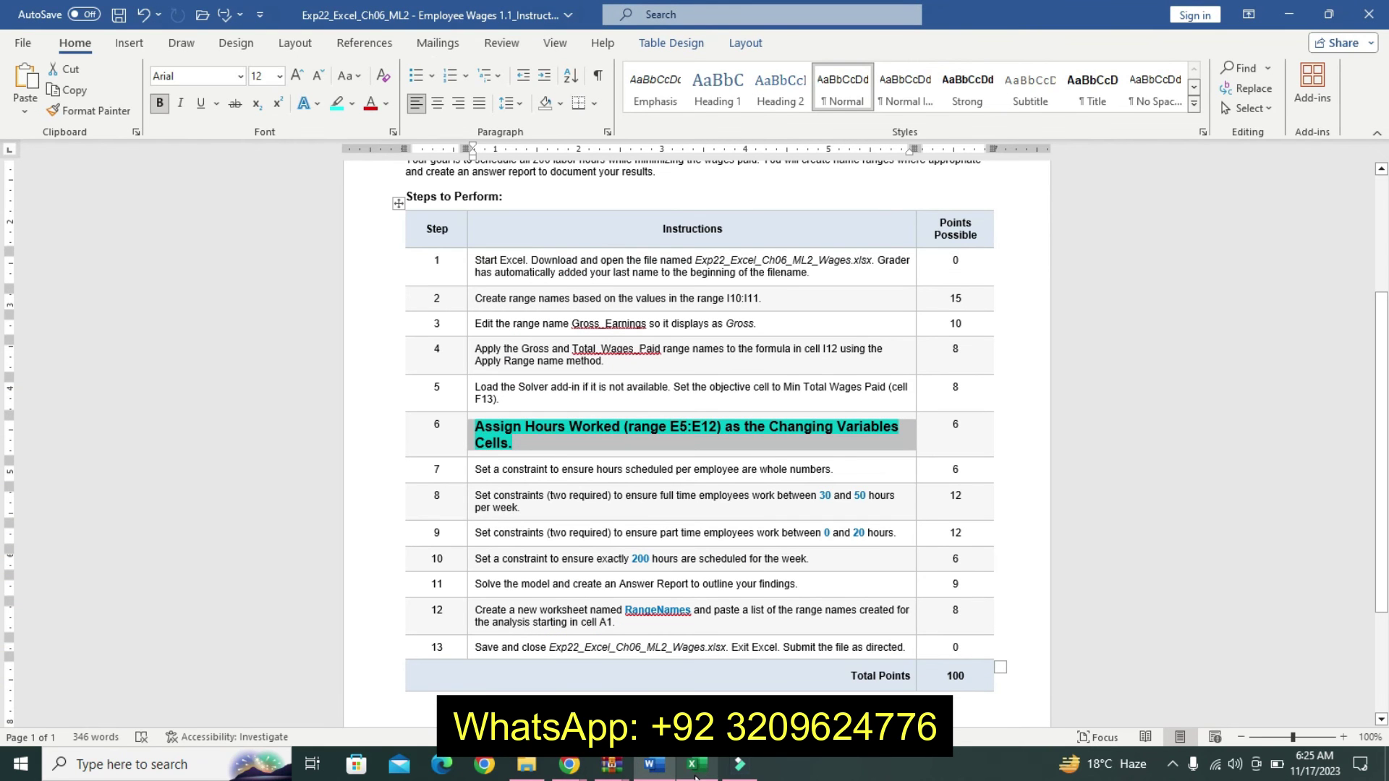
{"action": "left_click", "coordinate": [694, 767]}
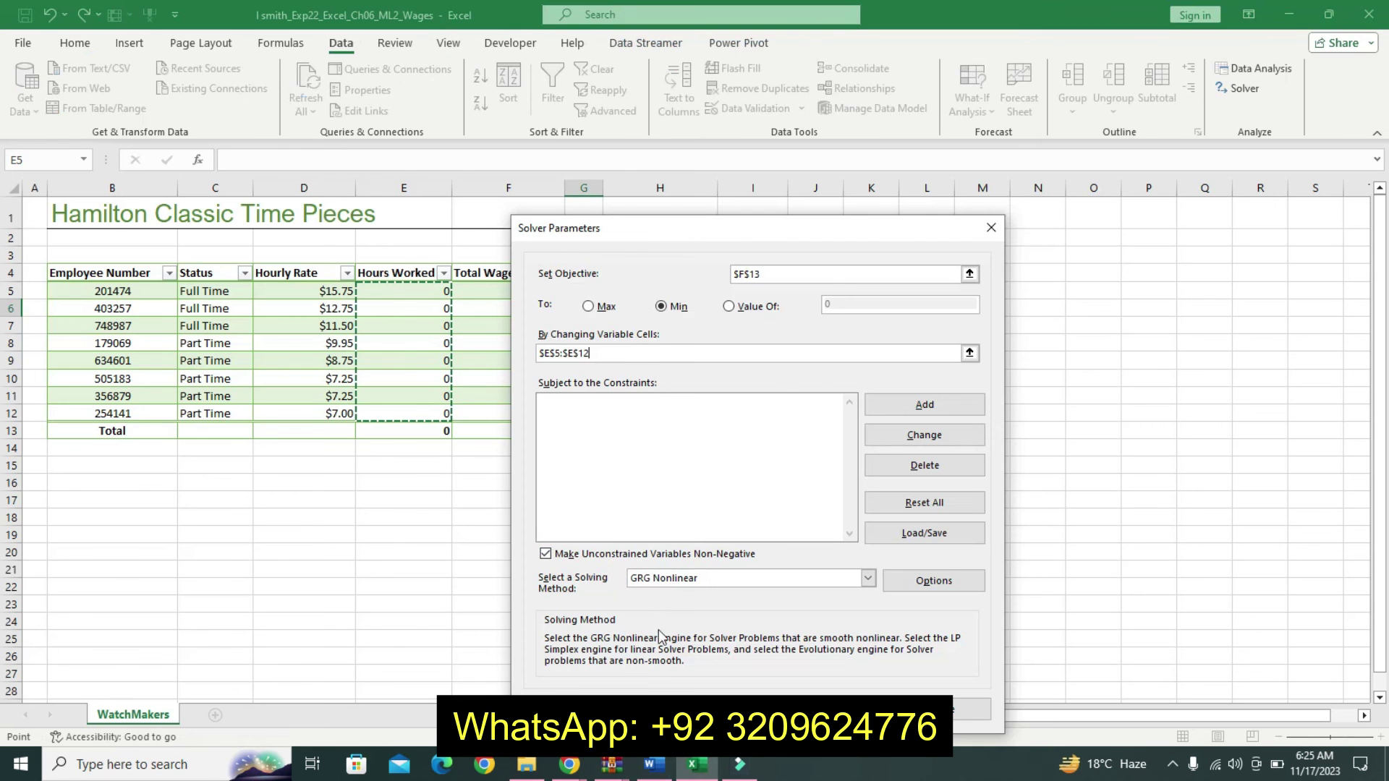
Step: Return step 6 to plain text in Word, then uncheck Make Unconstrained Variables Non-Negative
{"action": "left_click", "coordinate": [653, 764]}
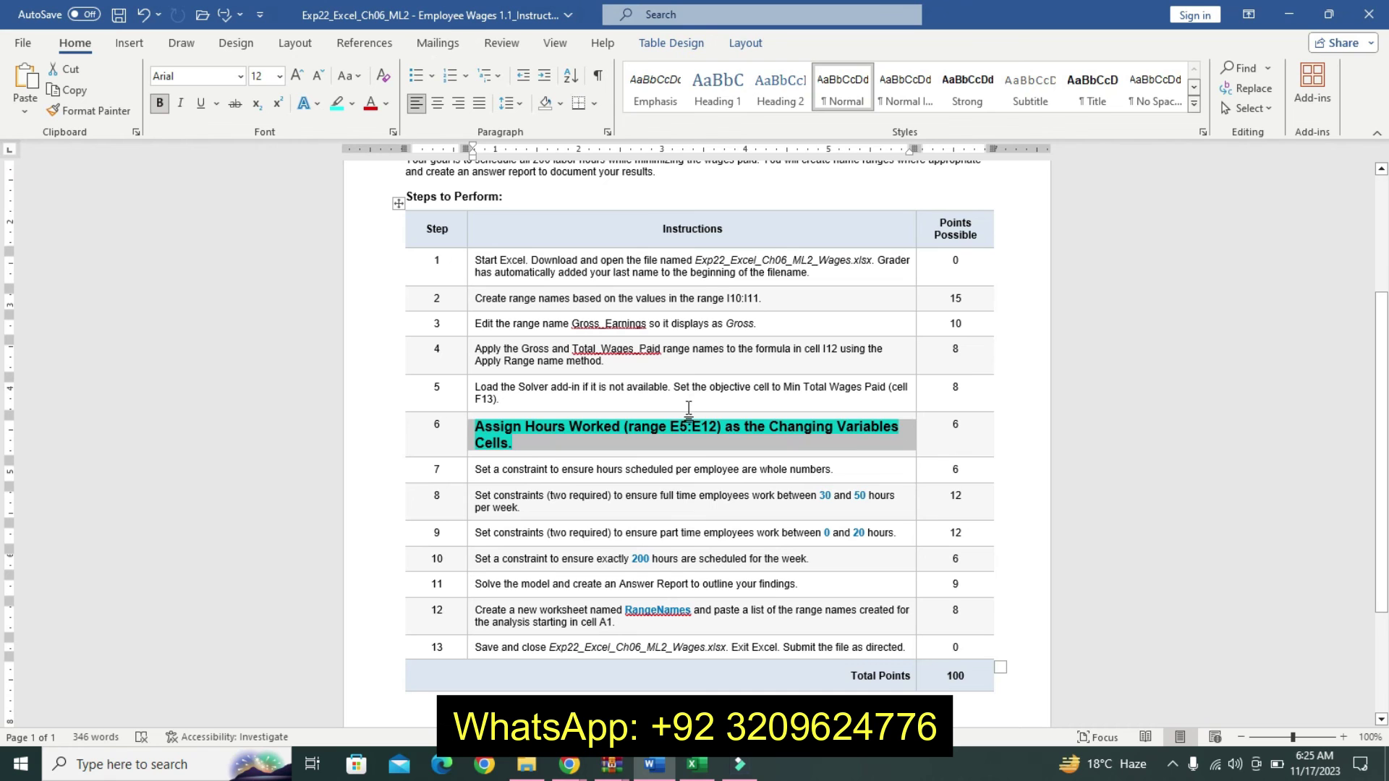
{"action": "key", "text": "ctrl+z"}
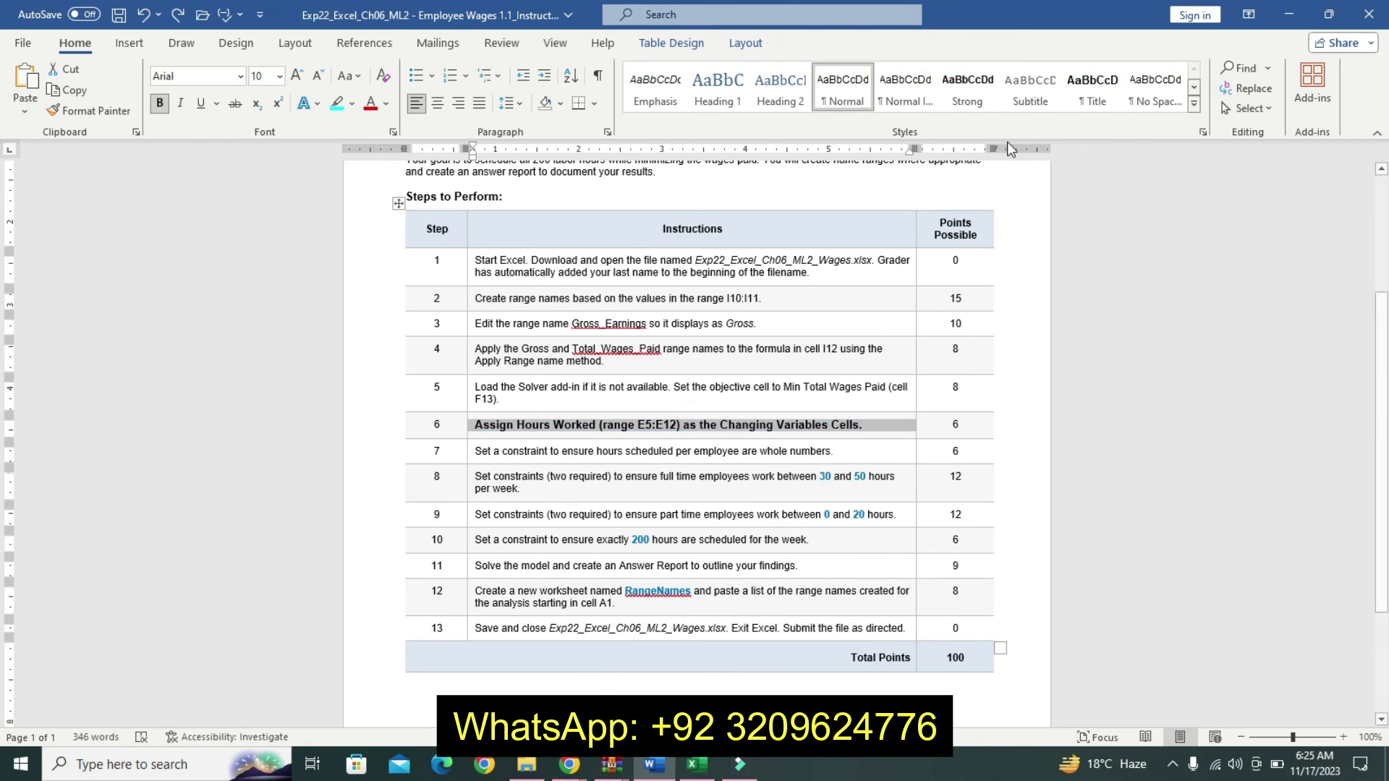
{"action": "key", "text": "ctrl+z"}
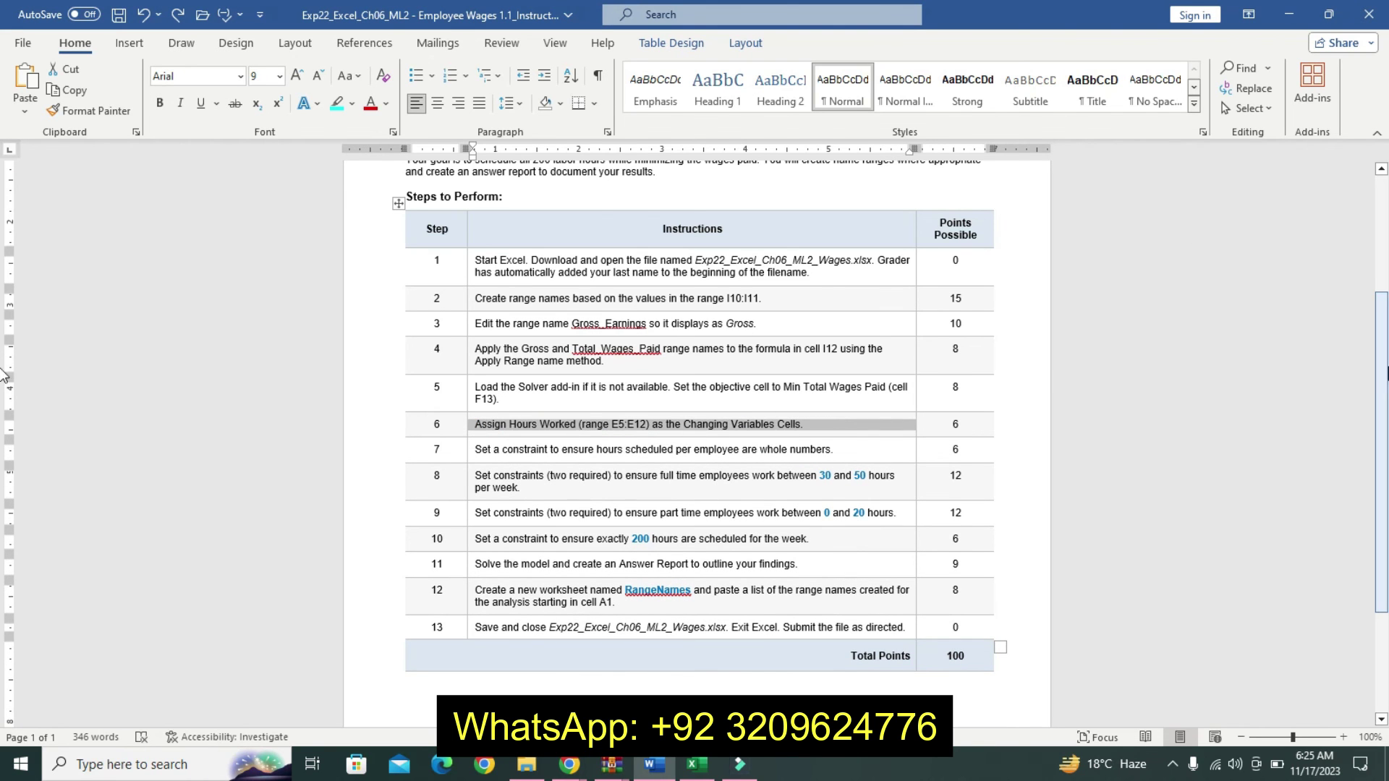
{"action": "scroll", "coordinate": [948, 492], "scroll_direction": "up", "scroll_amount": 5}
{"action": "scroll", "coordinate": [948, 491], "scroll_direction": "up", "scroll_amount": 1}
{"action": "scroll", "coordinate": [948, 492], "scroll_direction": "down", "scroll_amount": 5}
{"action": "scroll", "coordinate": [948, 492], "scroll_direction": "up", "scroll_amount": 5}
{"action": "left_click", "coordinate": [948, 492]}
{"action": "mouse_move", "coordinate": [1381, 319]}
{"action": "left_mouse_down"}
{"action": "mouse_move", "coordinate": [1382, 501]}
{"action": "mouse_move", "coordinate": [1382, 319]}
{"action": "left_mouse_up"}
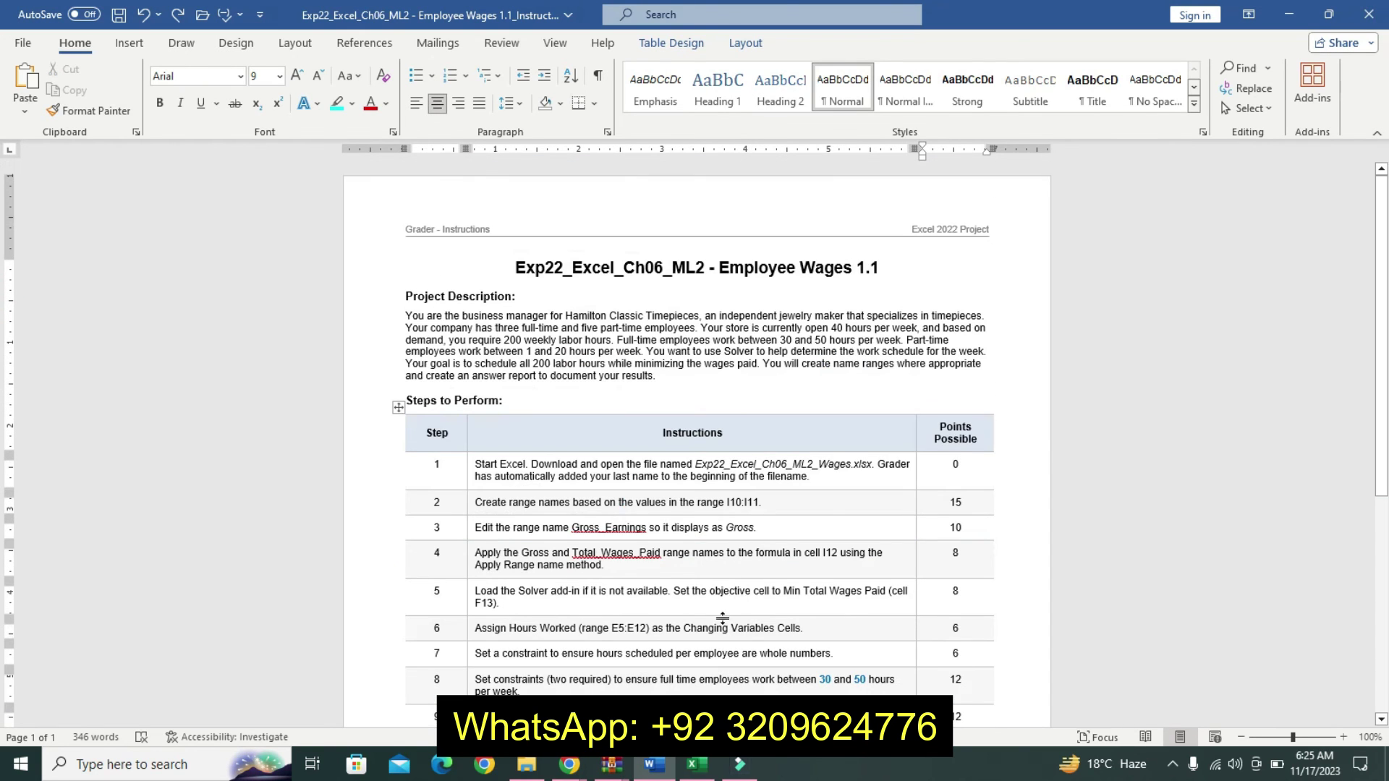
{"action": "left_click", "coordinate": [696, 764]}
{"action": "left_click", "coordinate": [684, 550]}
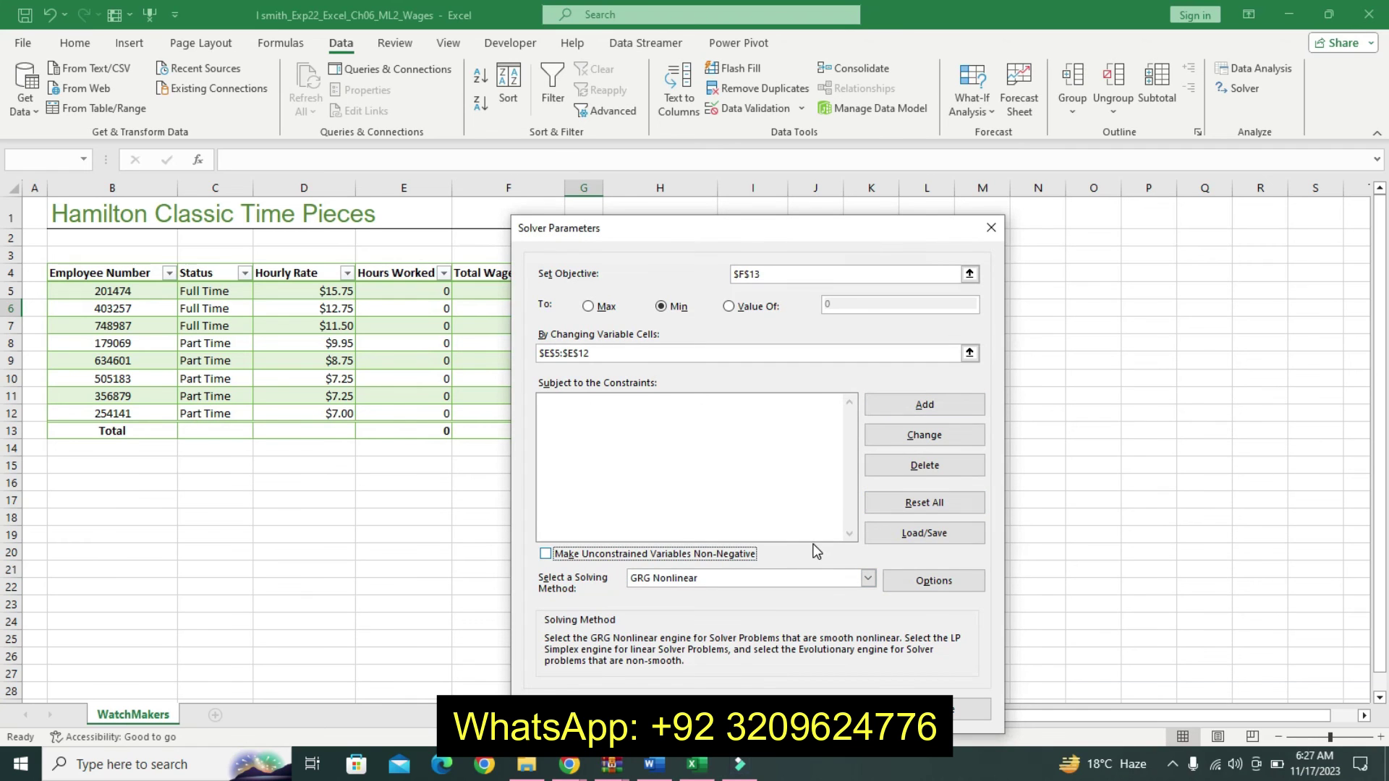
Step: Close the Solver Parameters dialog without solving
{"action": "left_click", "coordinate": [649, 767]}
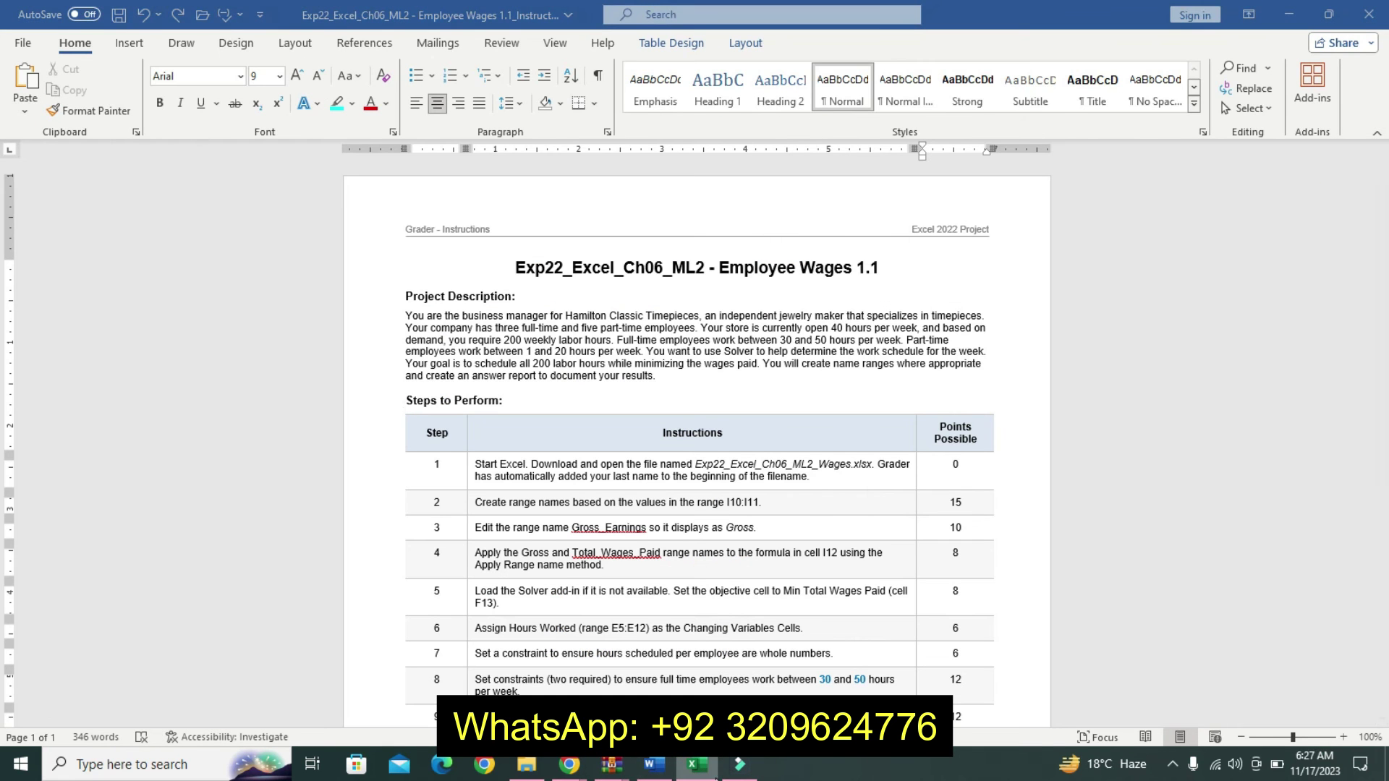
{"action": "right_click", "coordinate": [700, 765]}
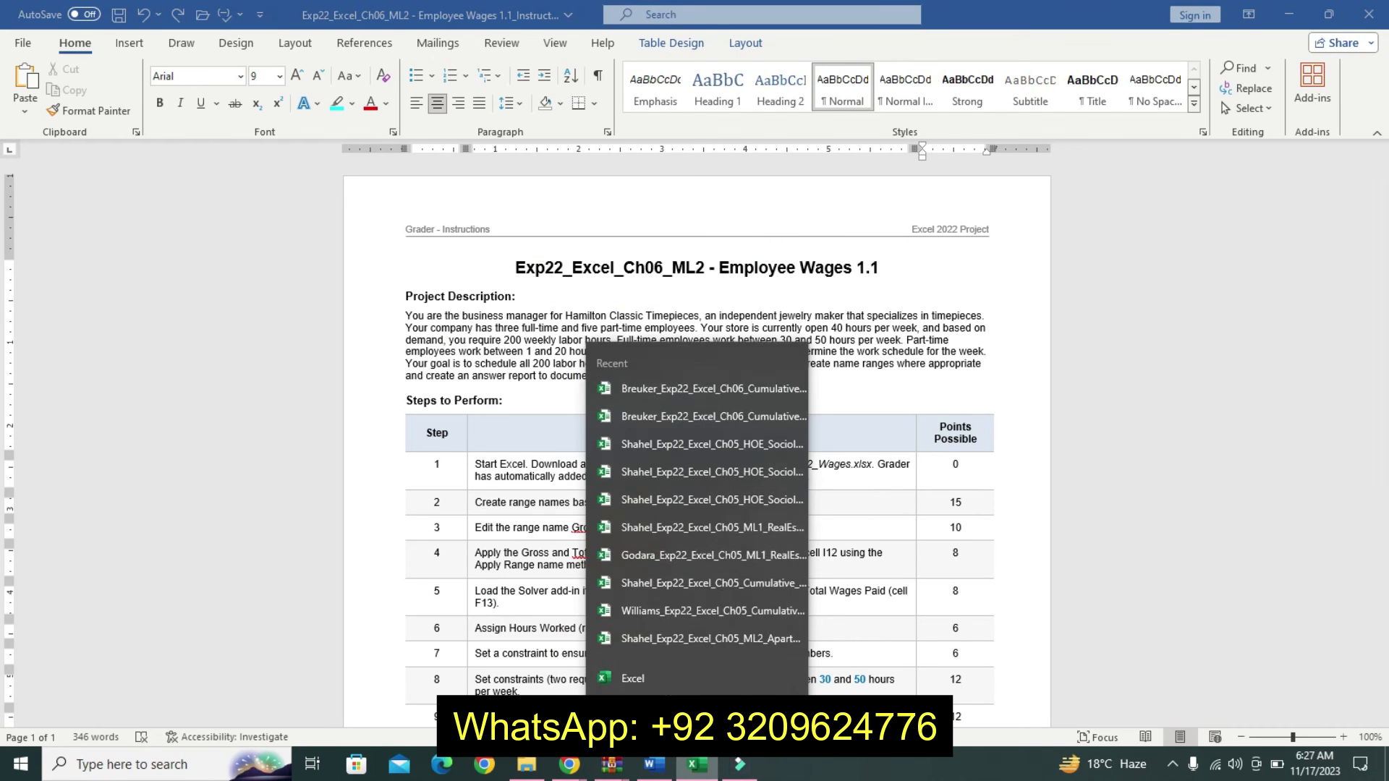
{"action": "left_click", "coordinate": [705, 765]}
{"action": "left_click", "coordinate": [1026, 521]}
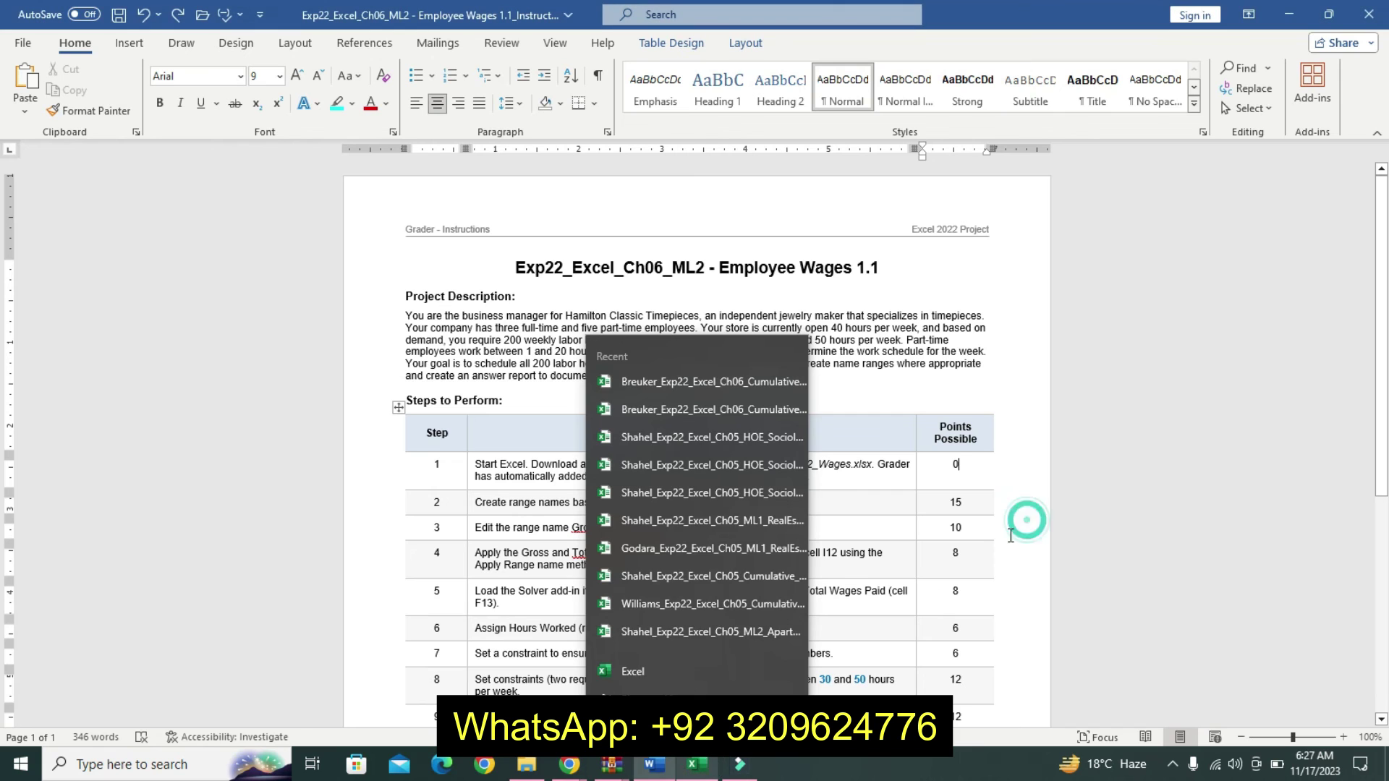
{"action": "left_click", "coordinate": [697, 764]}
{"action": "left_click", "coordinate": [638, 449]}
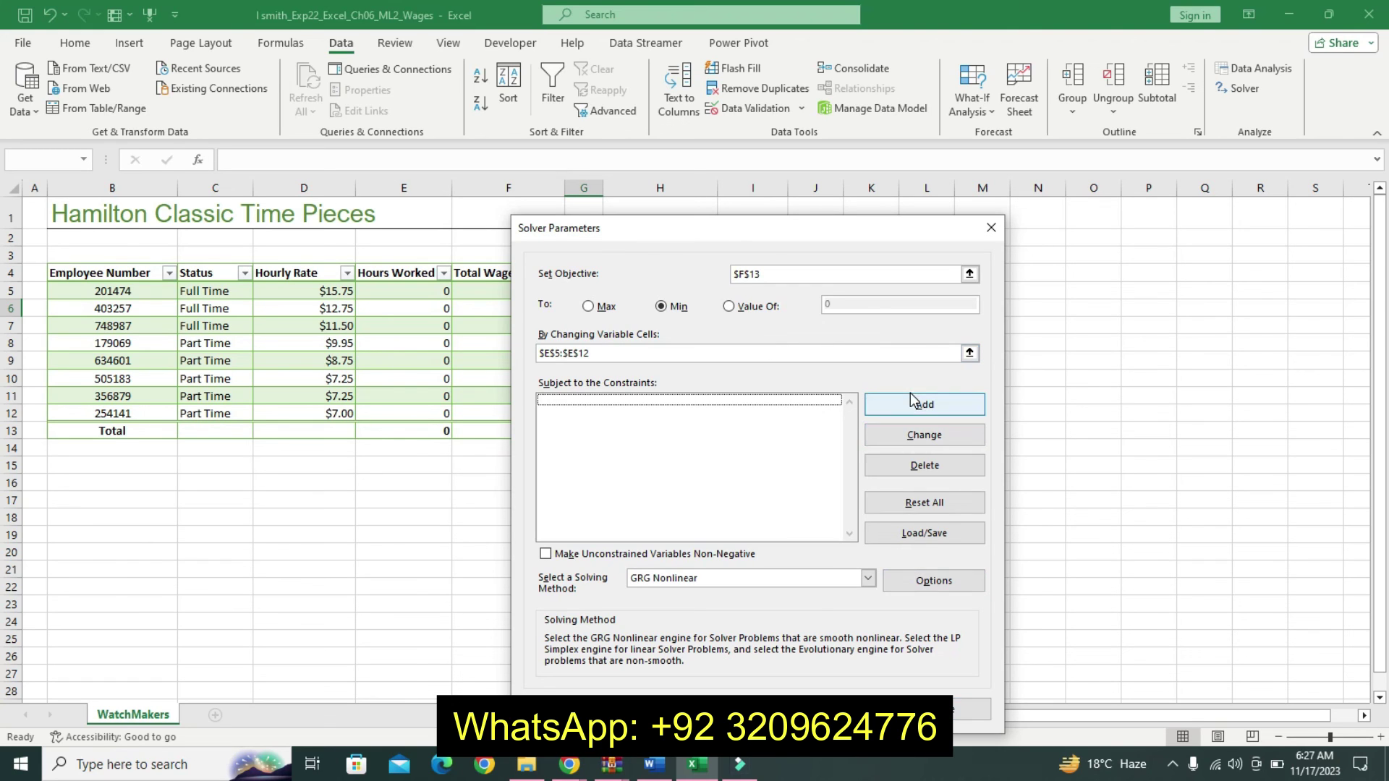
{"action": "left_click", "coordinate": [950, 713]}
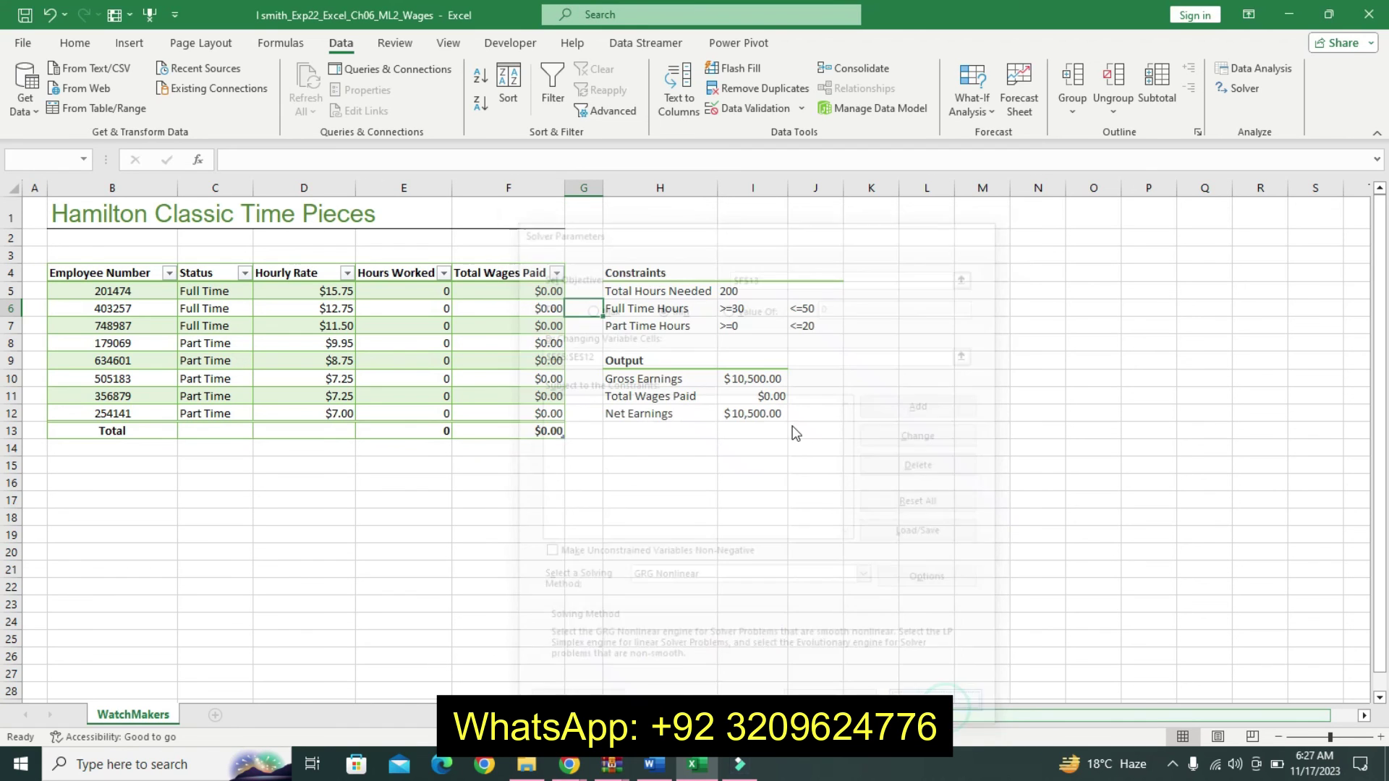
{"action": "left_click", "coordinate": [803, 462]}
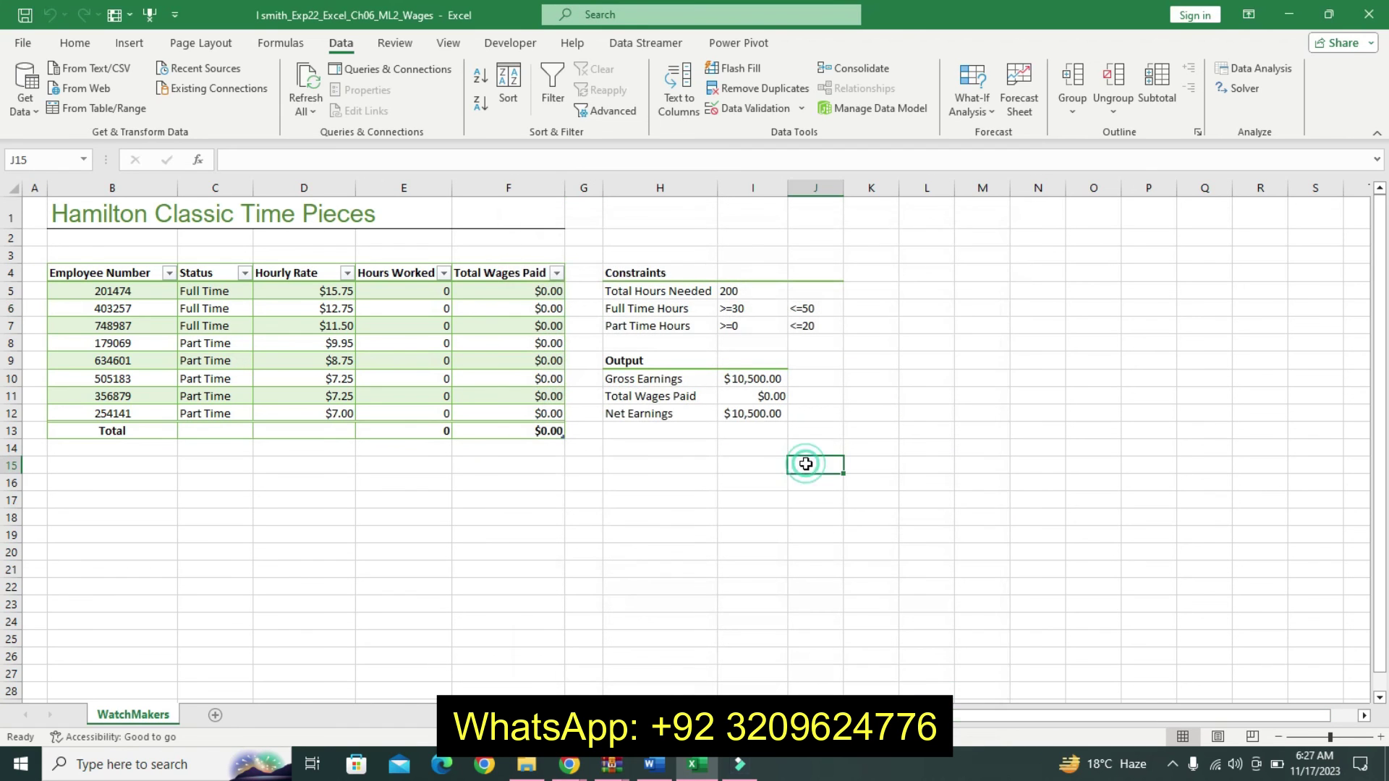
Step: Review the formulas in I10, I11 and I12, confirming I12 is Gross minus Total_Wages_Paid
{"action": "left_click", "coordinate": [740, 379]}
{"action": "left_click", "coordinate": [756, 396]}
{"action": "left_click", "coordinate": [762, 420]}
{"action": "left_click", "coordinate": [755, 379]}
{"action": "left_click", "coordinate": [760, 396]}
{"action": "left_click", "coordinate": [763, 422]}
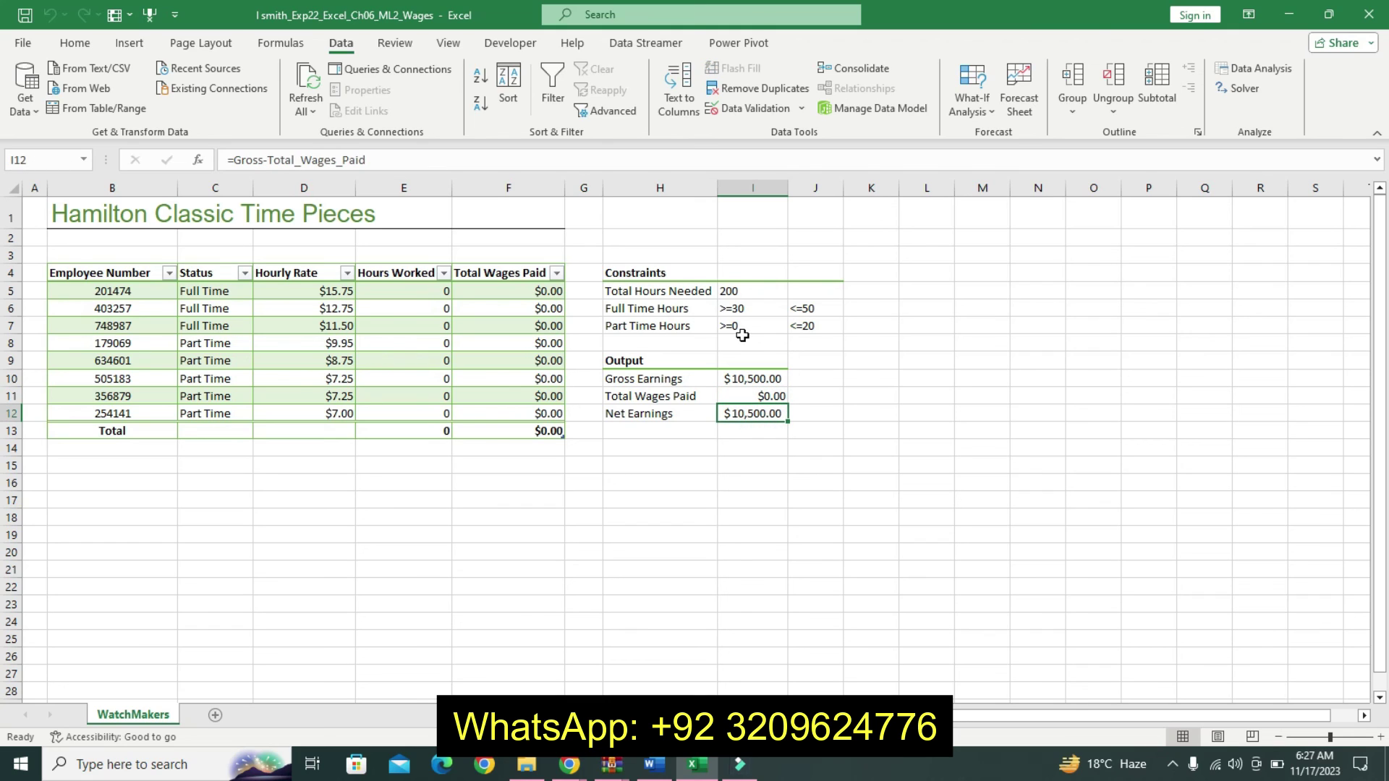